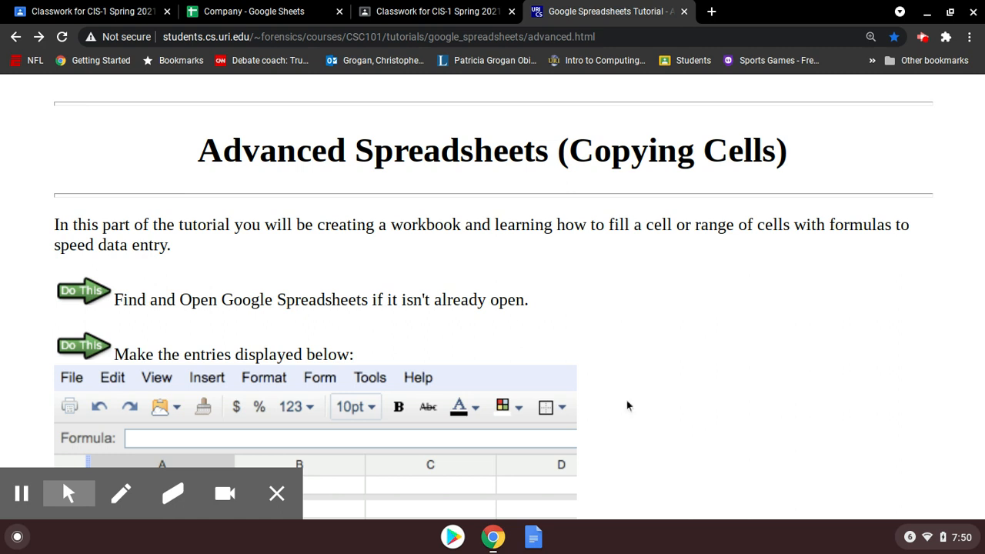
Return to the tutorial's topic list and highlight the Simple Workbook, Functions, Formatting and Advanced Spreadsheets topics
left_click(14, 37)
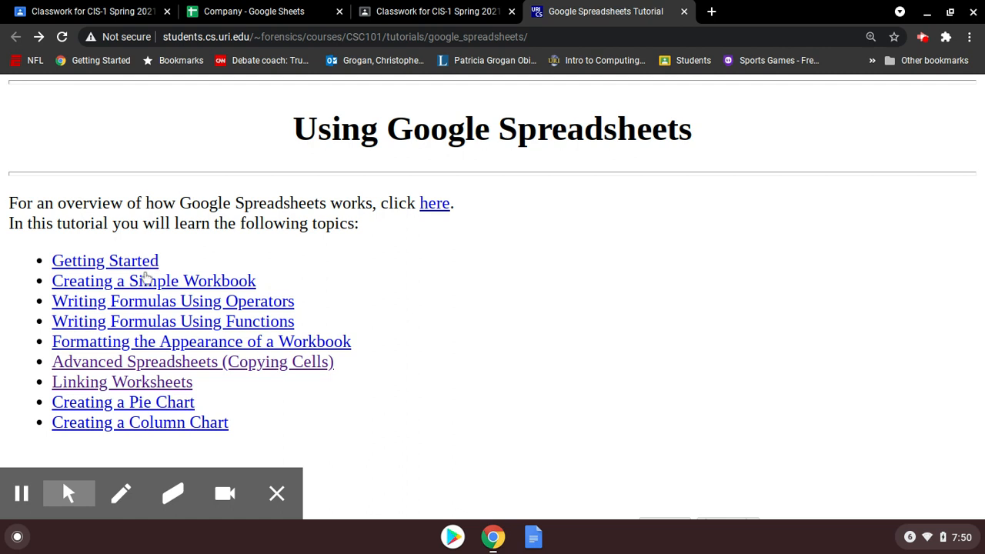
left_click_drag(46, 288, 257, 281)
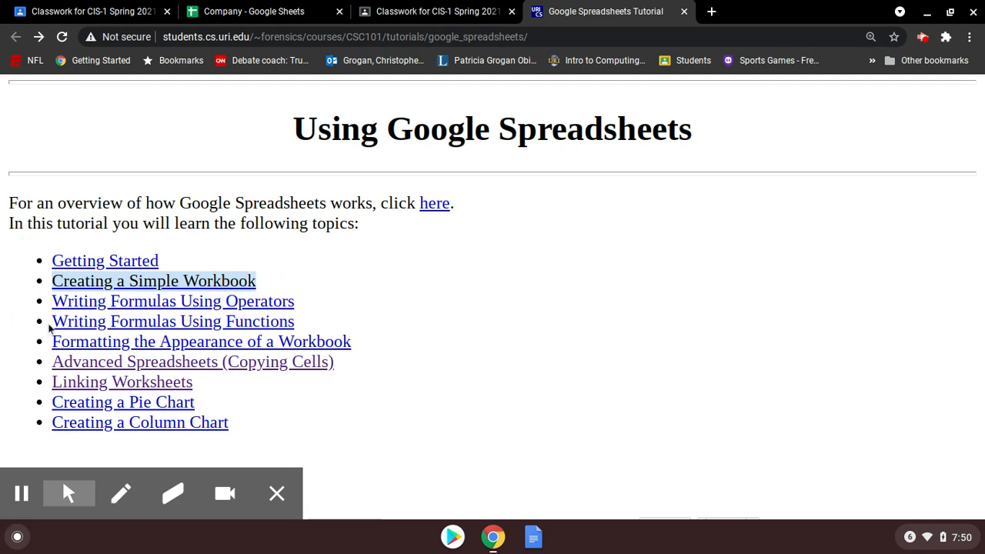
left_click_drag(50, 326, 356, 341)
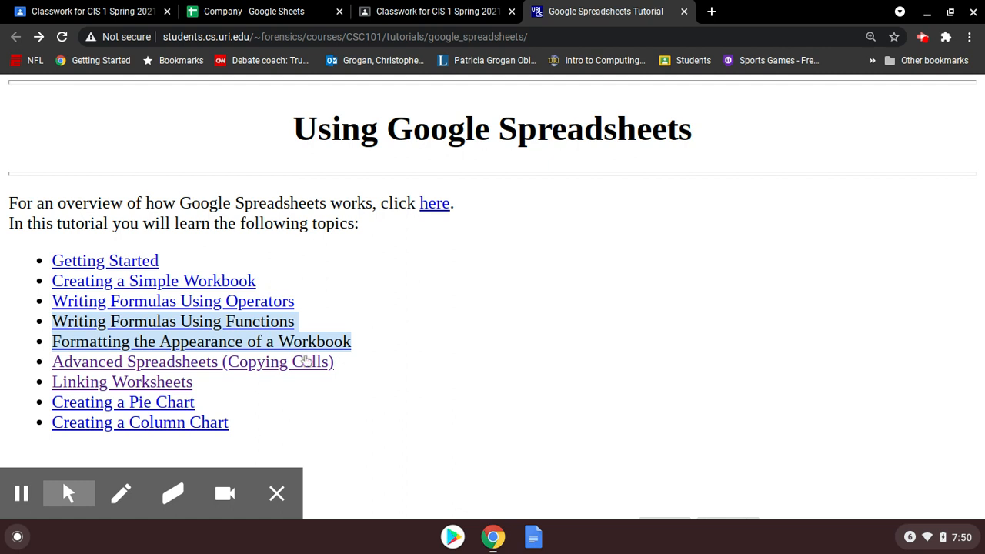
left_click_drag(44, 370, 346, 374)
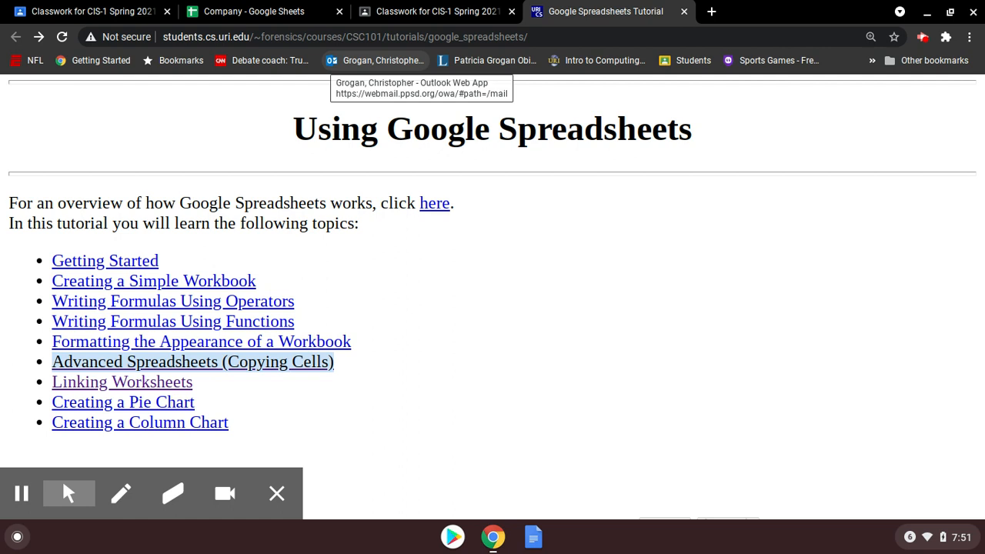
Open the tutorial link from the Google Sheets Project assignment in Google Classroom and close the duplicate tutorial page
left_click(308, 11)
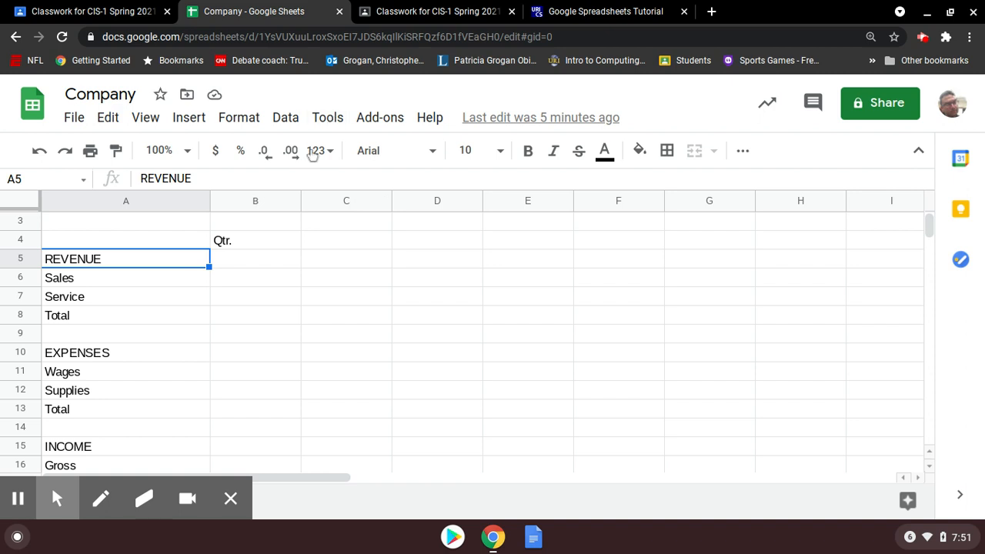
left_click(440, 11)
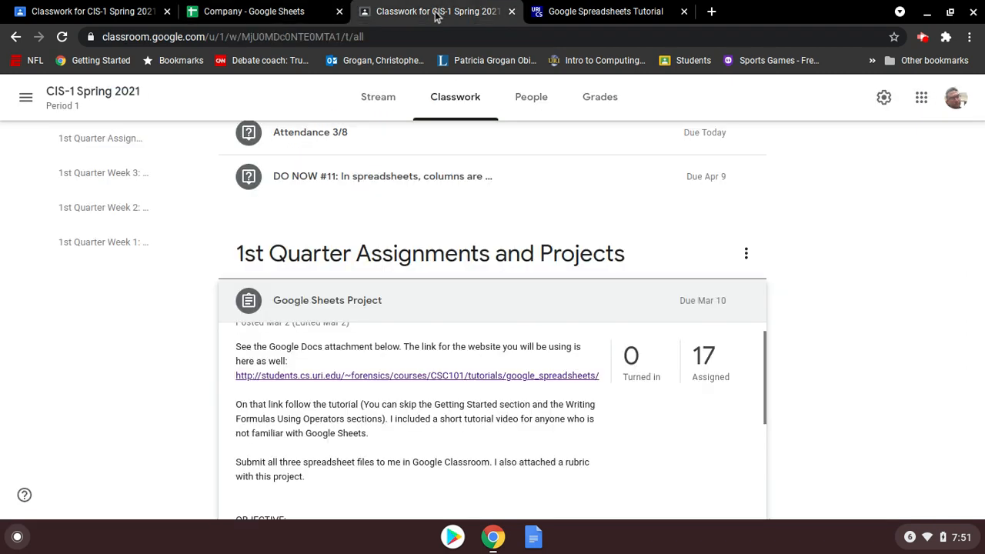
left_click(368, 377)
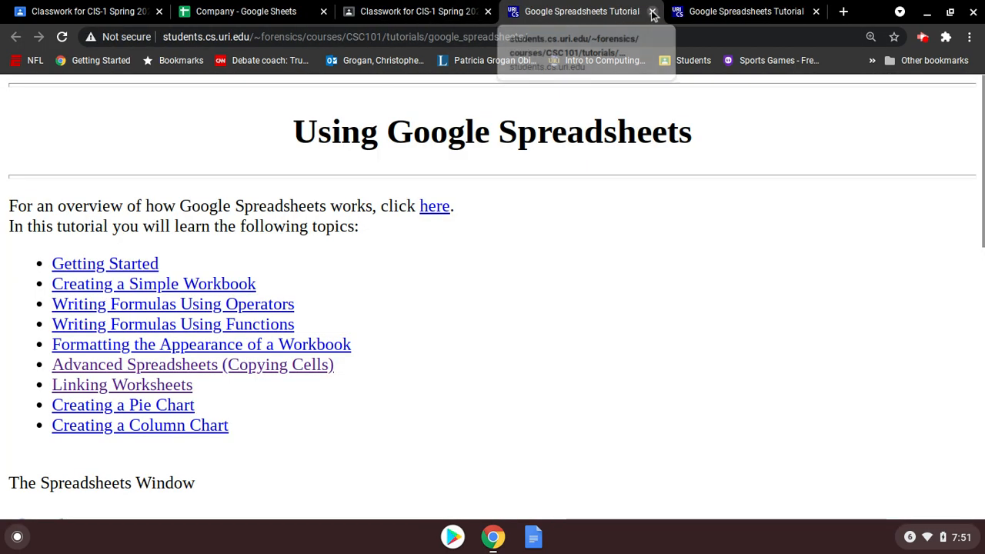
left_click(652, 12)
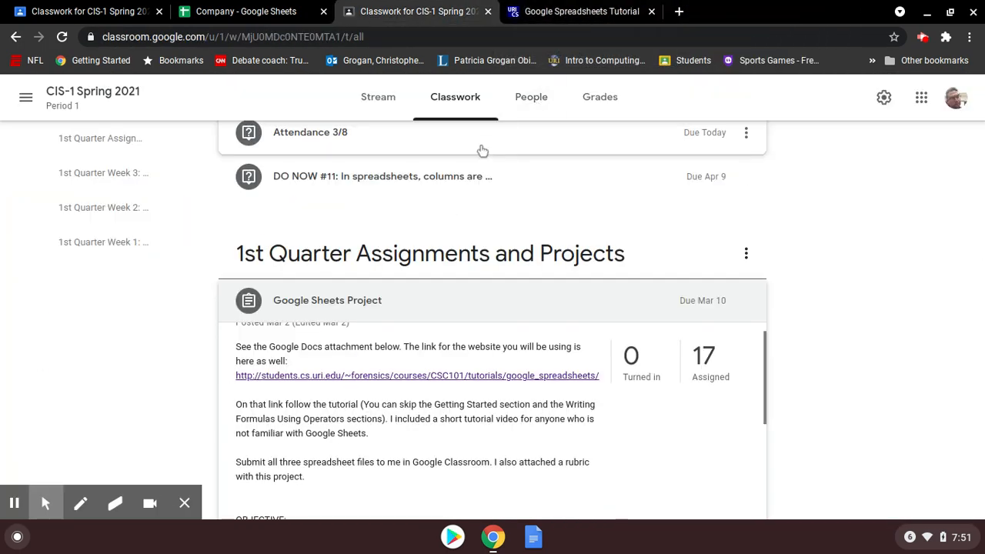
Open the tutorial's Advanced Spreadsheets (Copying Cells) section and highlight the title of the Company spreadsheet
left_click(615, 11)
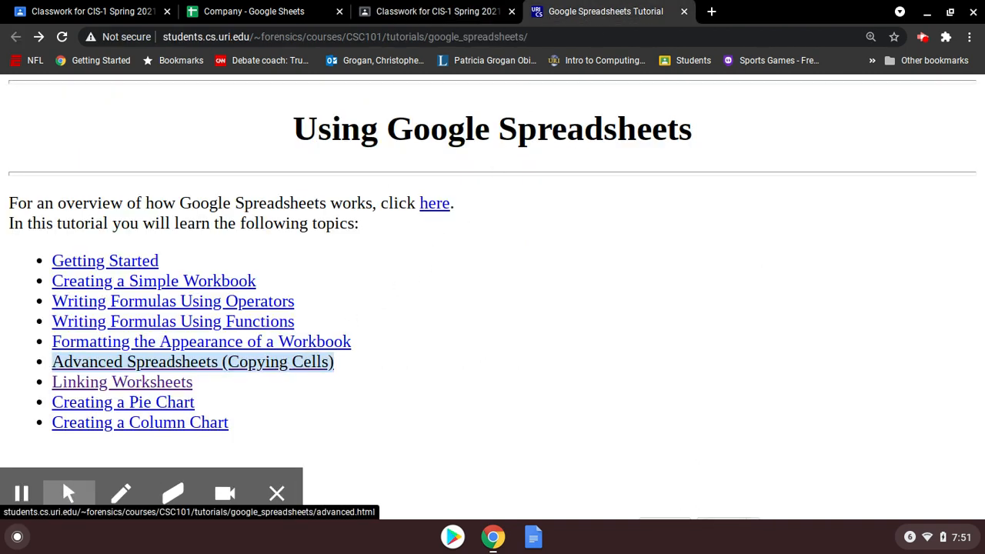
left_click(293, 365)
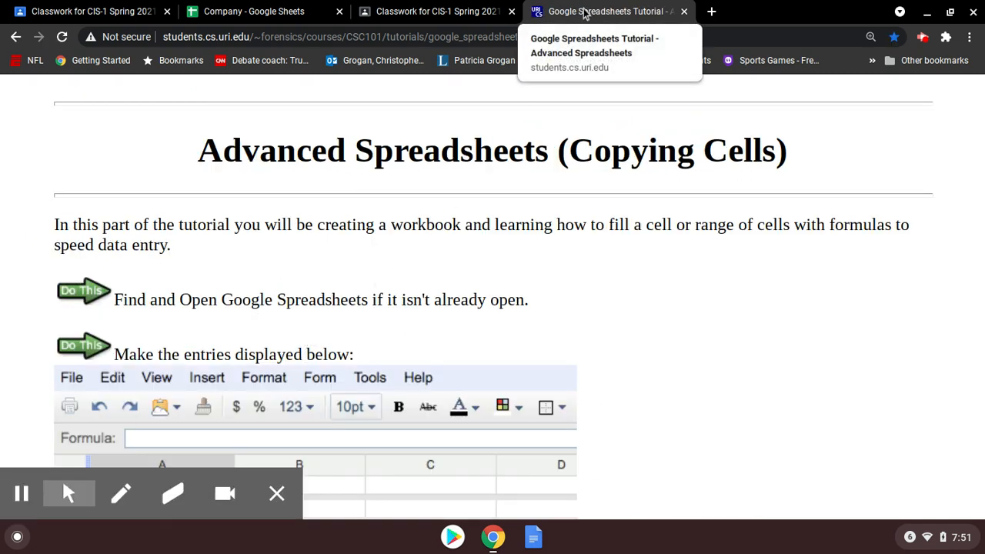
left_click(262, 9)
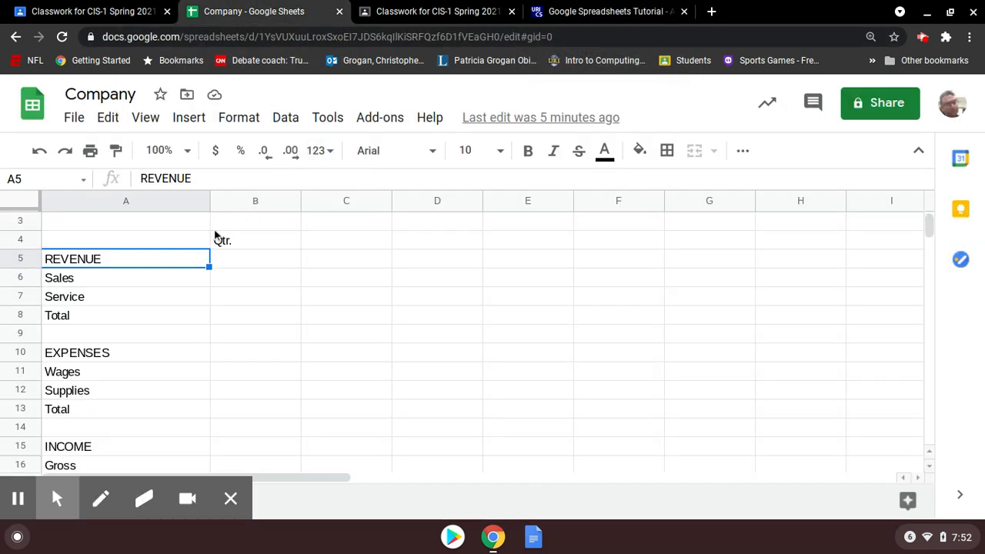
left_click(131, 94)
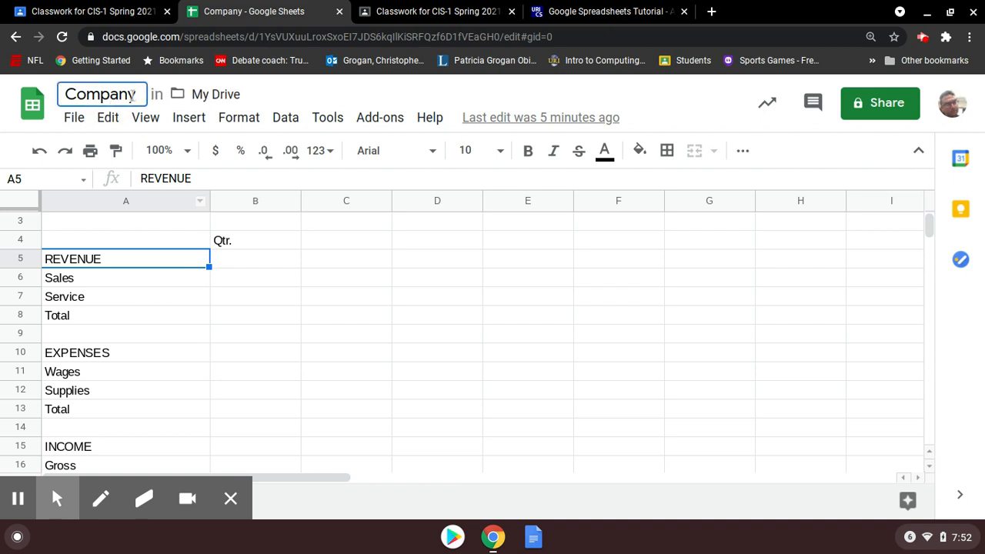
left_click_drag(131, 94, 76, 94)
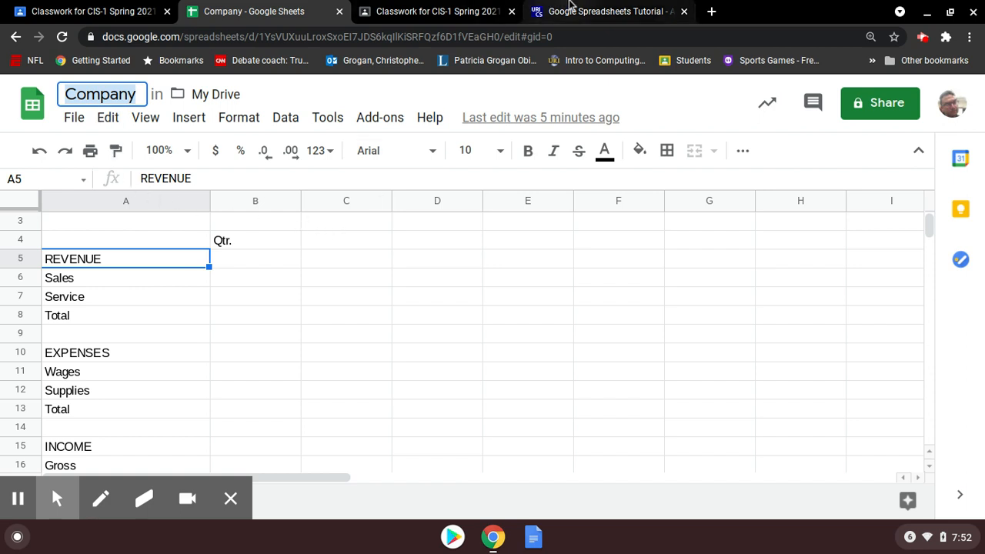
Read the Advanced Spreadsheets introduction in the tutorial and examine the sample worksheet entries in rows 1 to 18
left_click(570, 9)
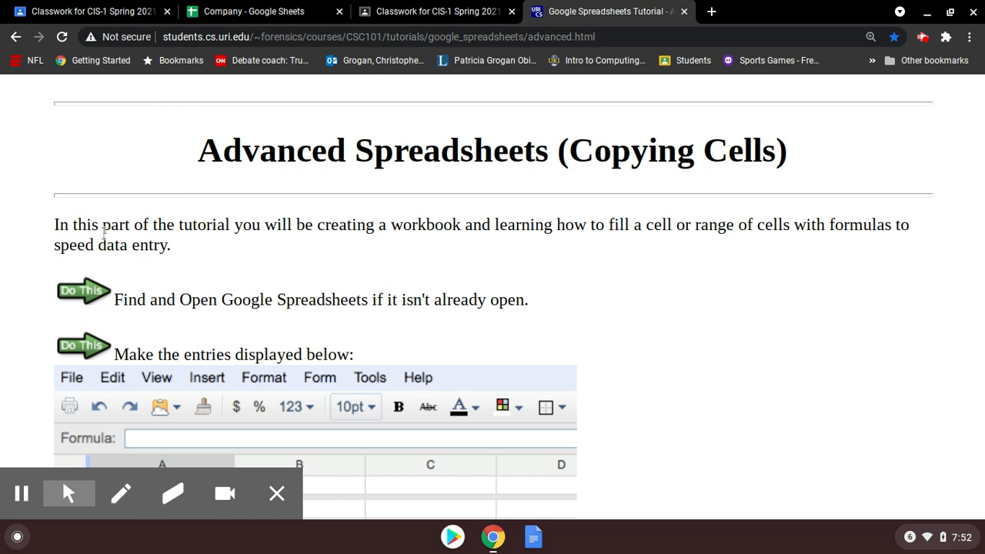
left_click_drag(103, 230, 194, 239)
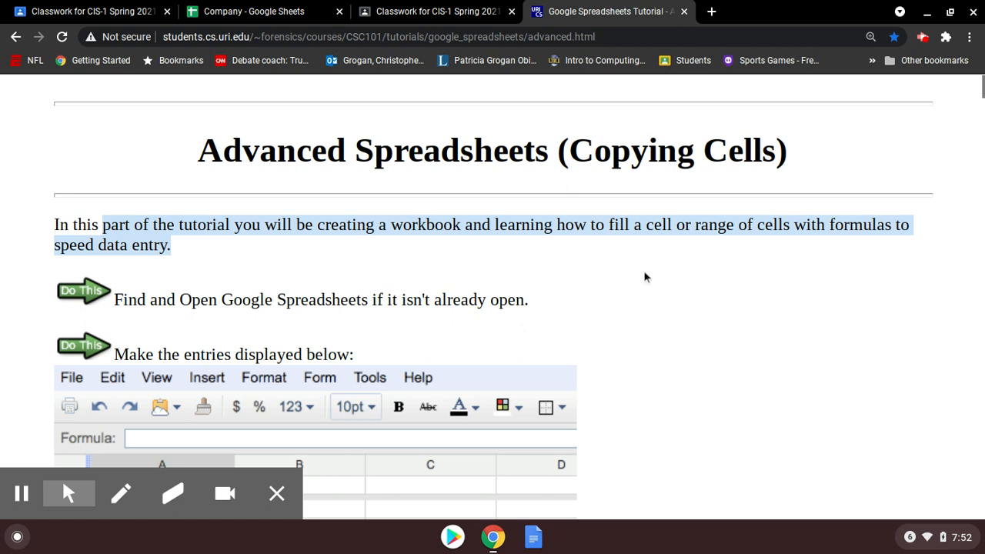
scroll(645, 277, "down", 3)
scroll(643, 279, "down", 3)
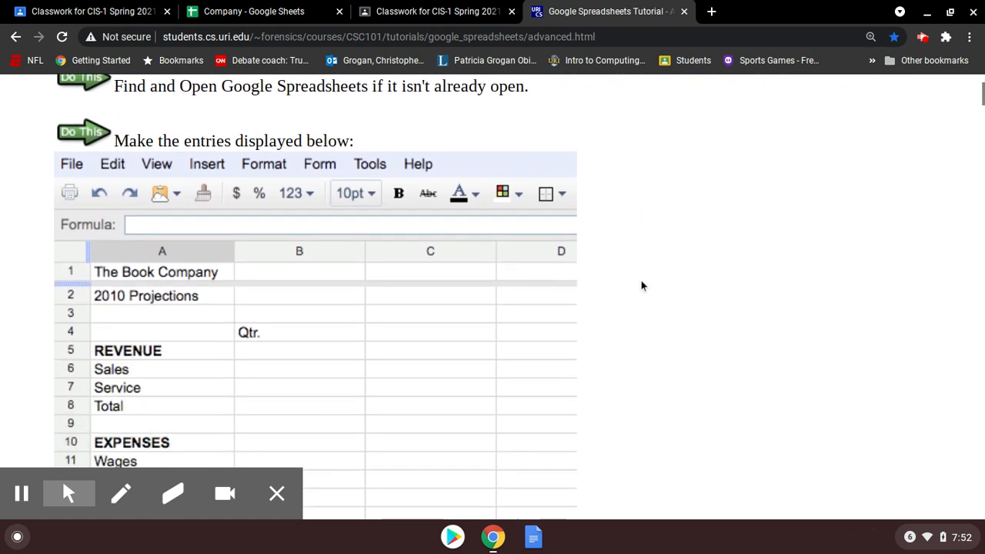
scroll(642, 286, "down", 1)
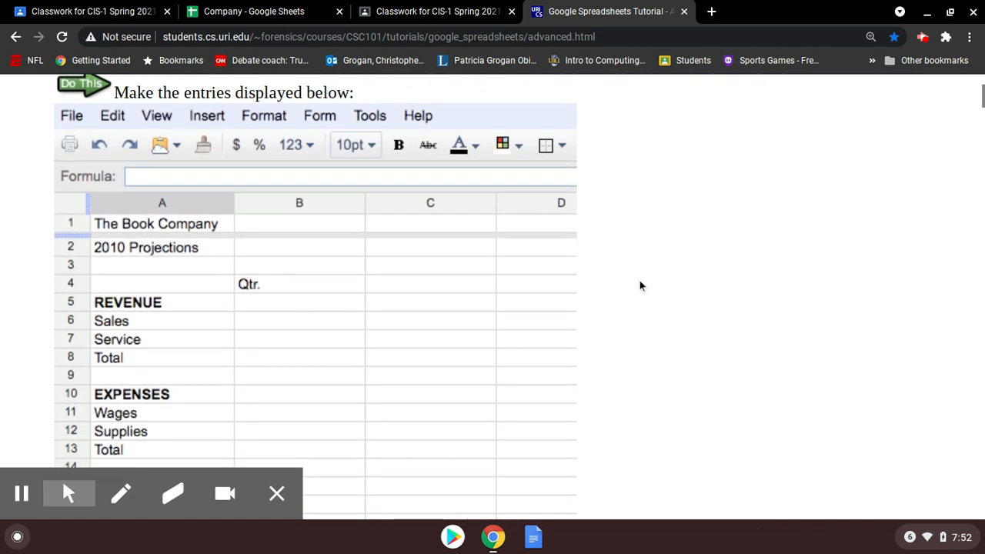
scroll(632, 282, "down", 2)
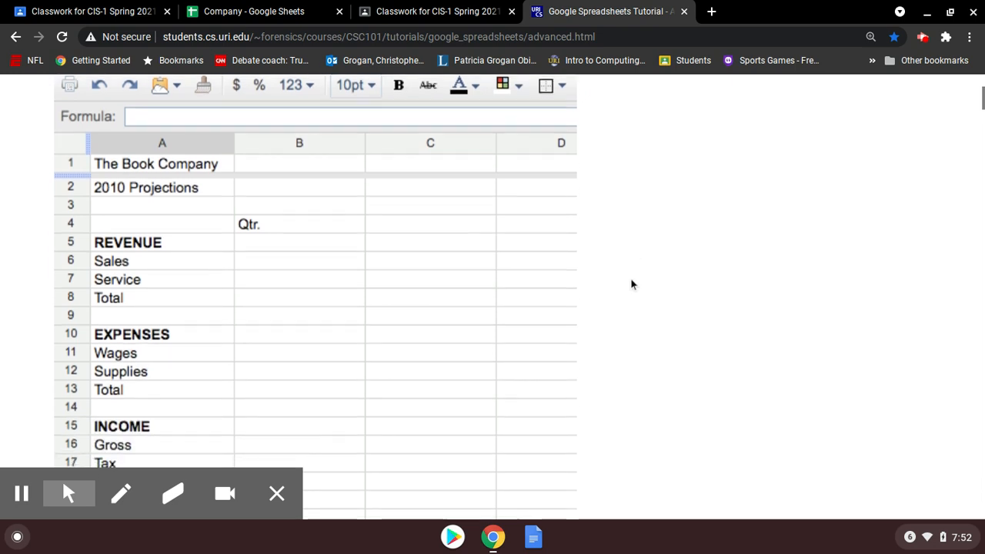
scroll(616, 283, "down", 2)
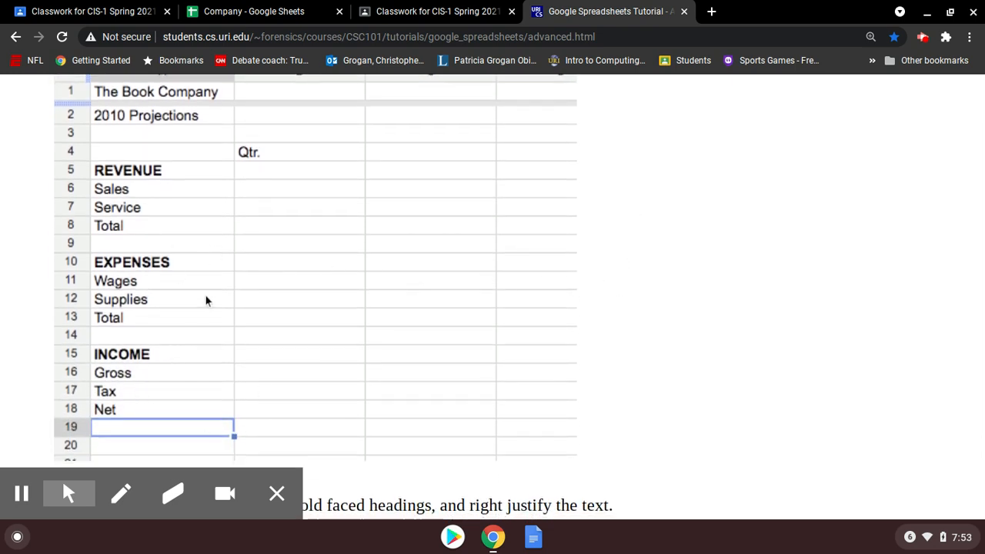
scroll(205, 295, "up", 1)
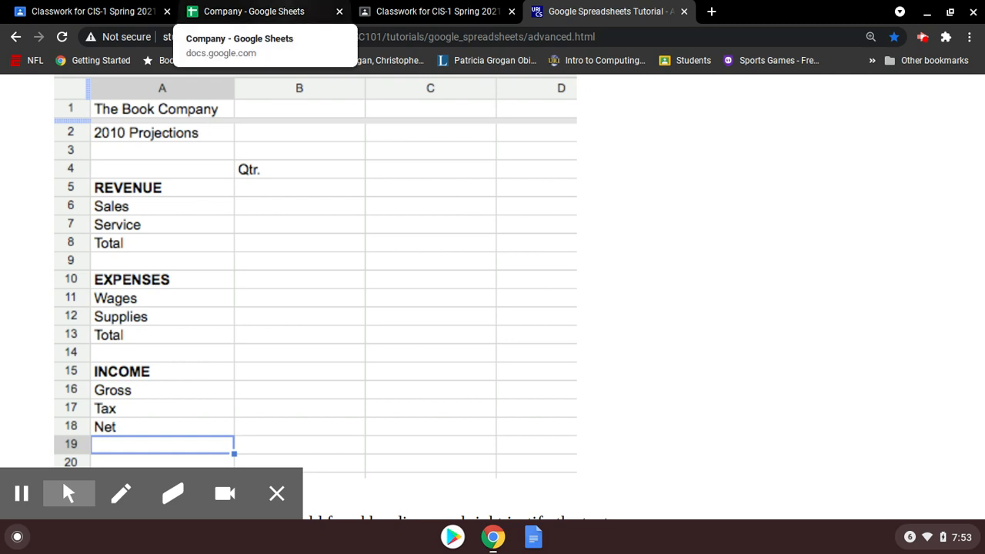
Switch to the Company spreadsheet and make the INCOME heading in cell A15 bold
left_click(285, 9)
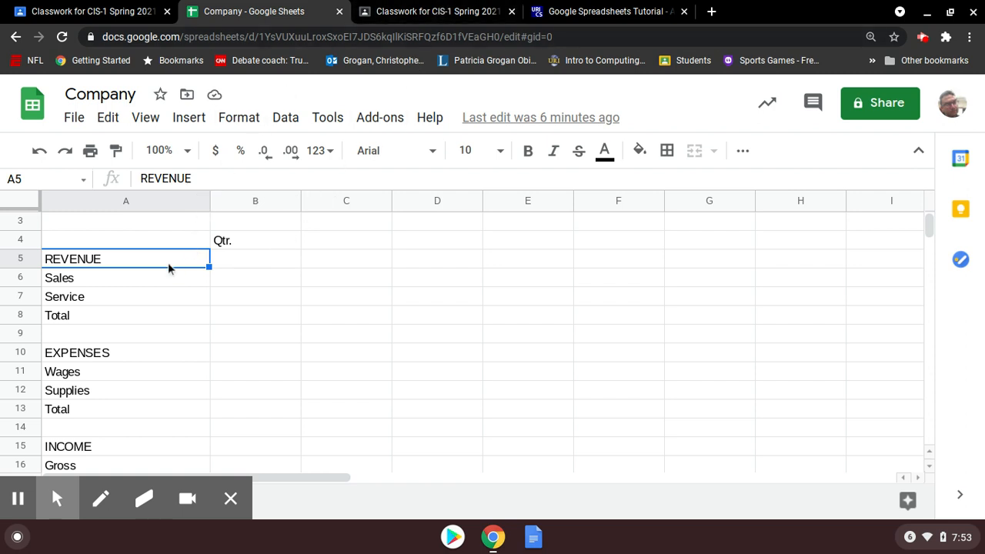
scroll(170, 267, "down", 1)
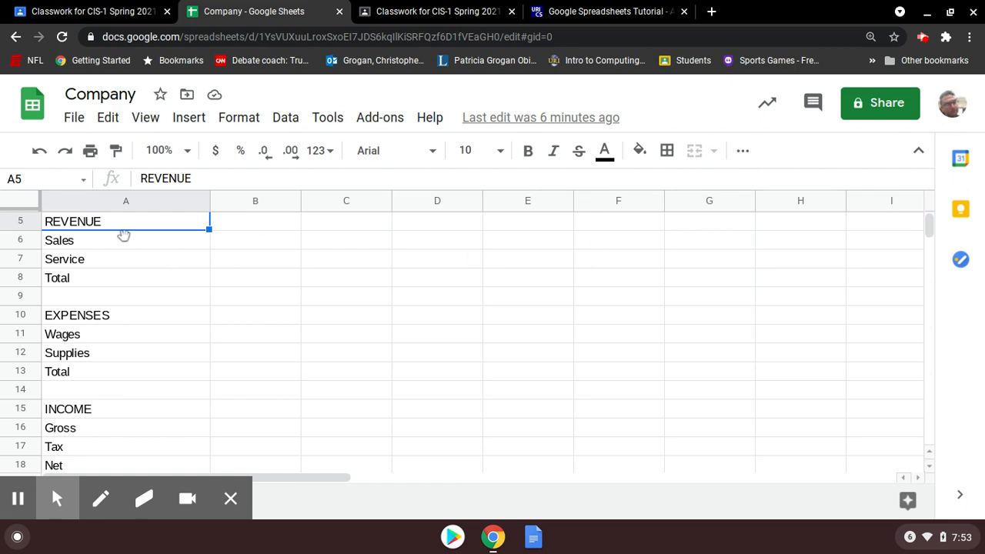
left_click(119, 315)
left_click(149, 424)
left_click(145, 412)
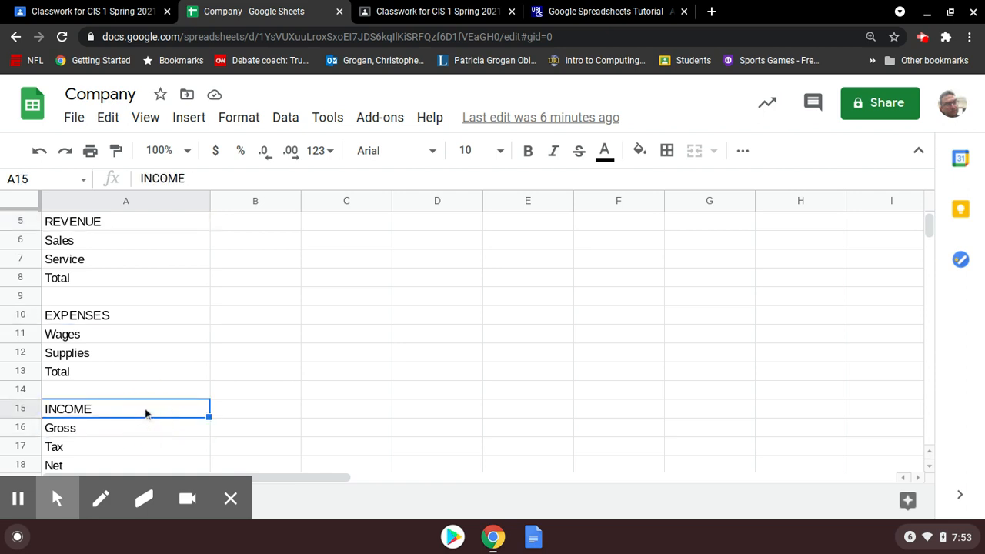
left_click(528, 151)
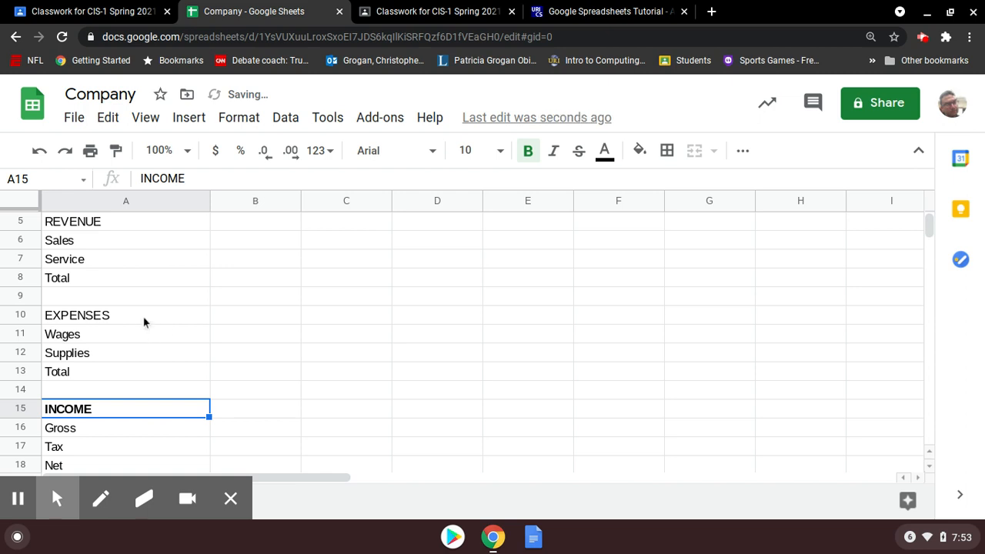
Make the EXPENSES heading in cell A10 and the REVENUE heading in cell A5 bold
left_click(146, 318)
left_click(522, 155)
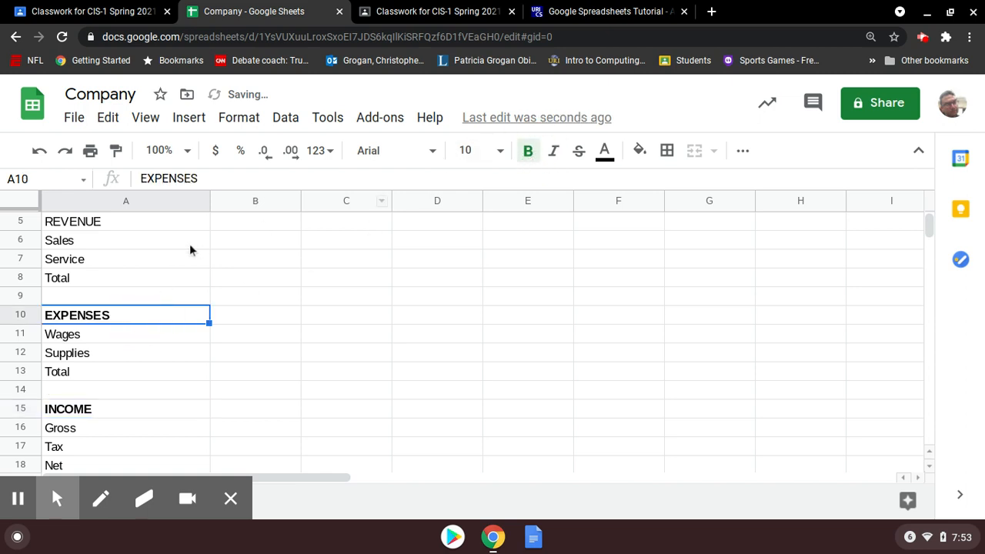
scroll(189, 243, "up", 1)
left_click(149, 270)
left_click(157, 261)
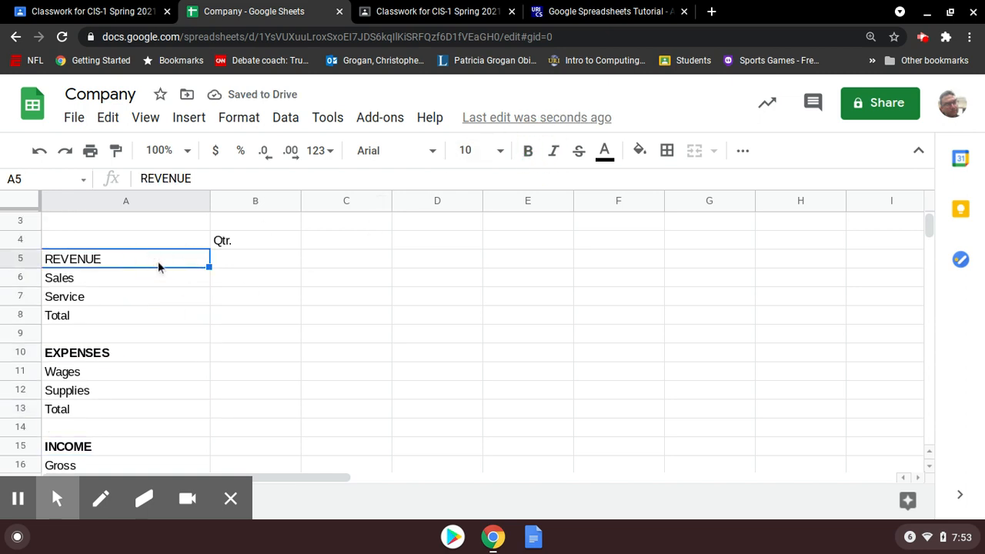
left_click(528, 151)
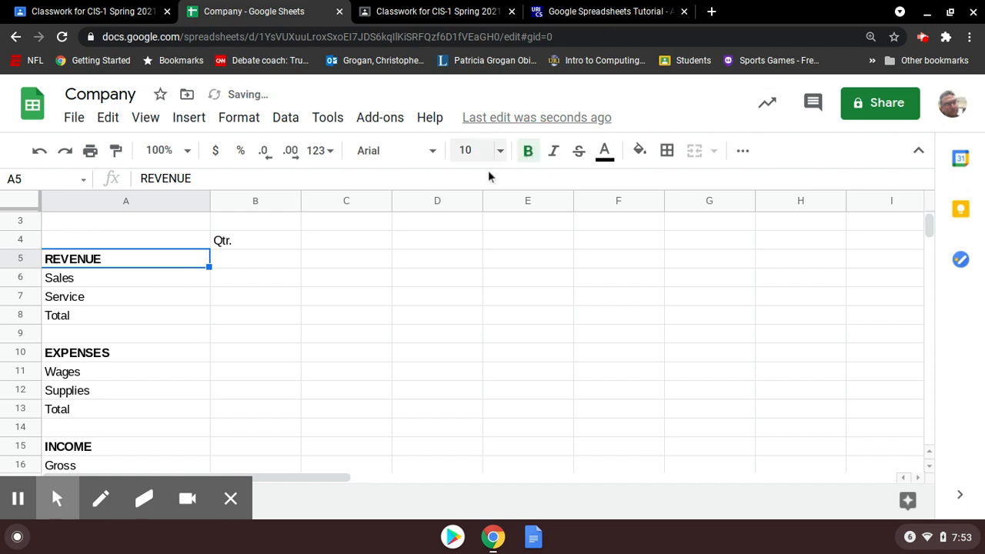
scroll(393, 236, "up", 1)
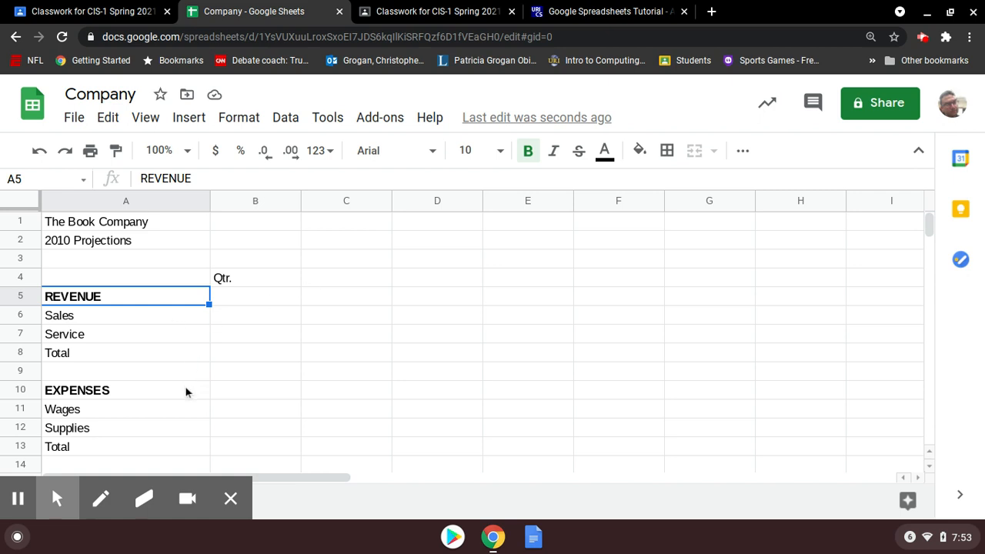
scroll(187, 392, "down", 2)
scroll(186, 392, "up", 2)
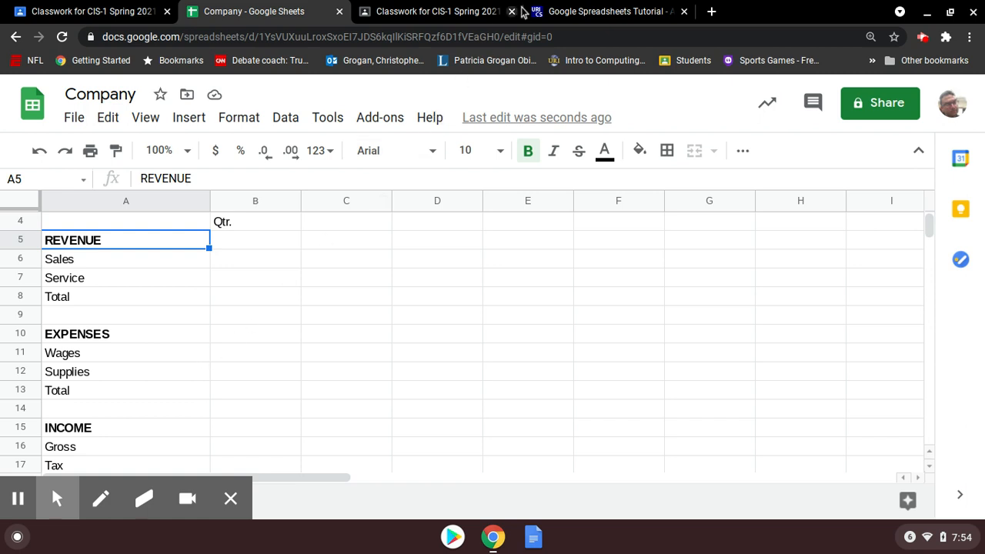
Read the tutorial's instruction on right-justifying the text below the bold headings and examine its sample worksheet
left_click(563, 11)
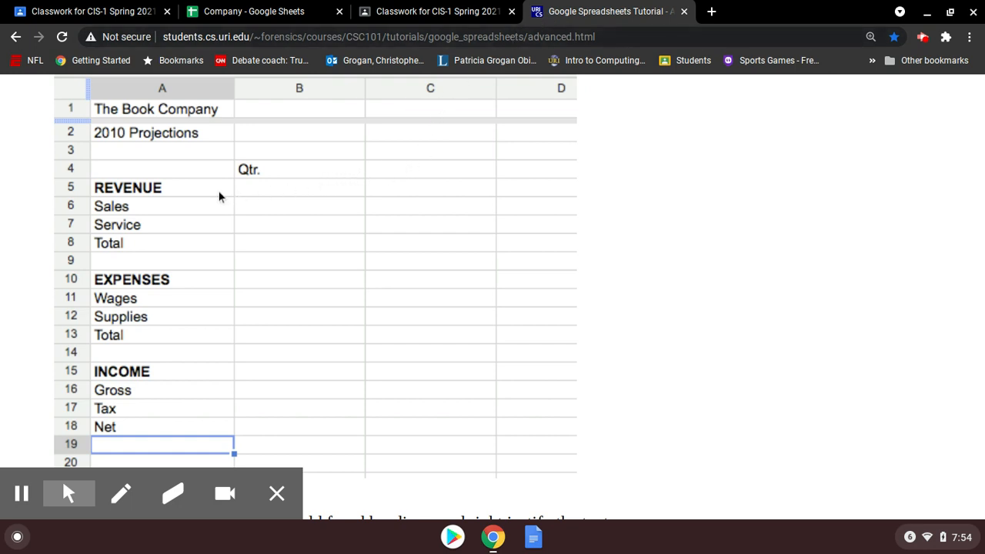
scroll(216, 195, "down", 1)
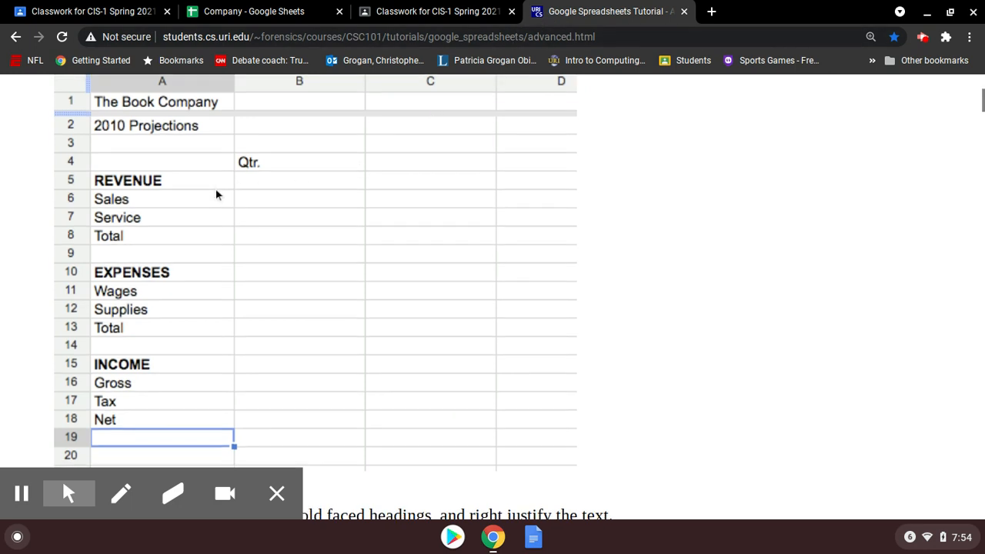
scroll(216, 194, "down", 5)
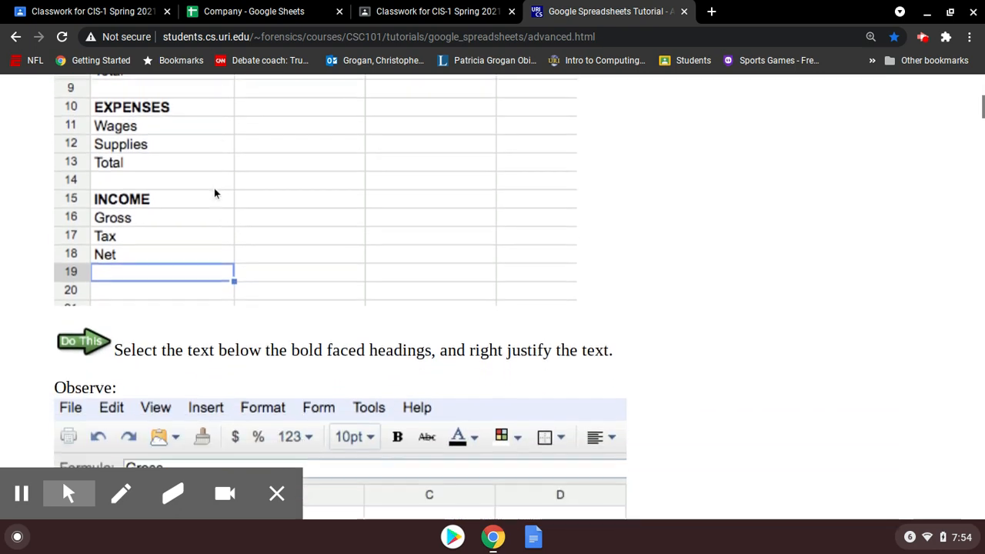
scroll(214, 194, "down", 3)
scroll(211, 192, "down", 3)
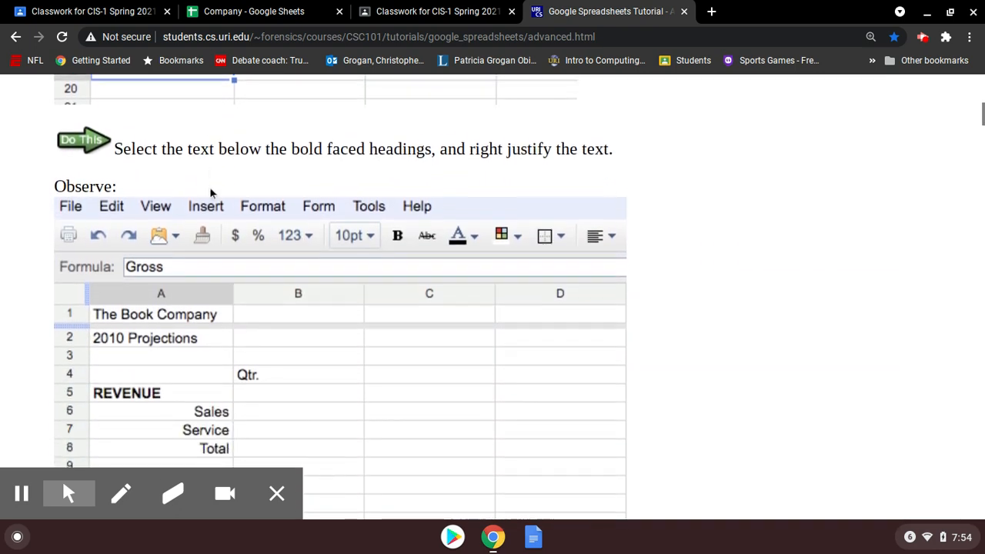
left_click_drag(144, 139, 460, 175)
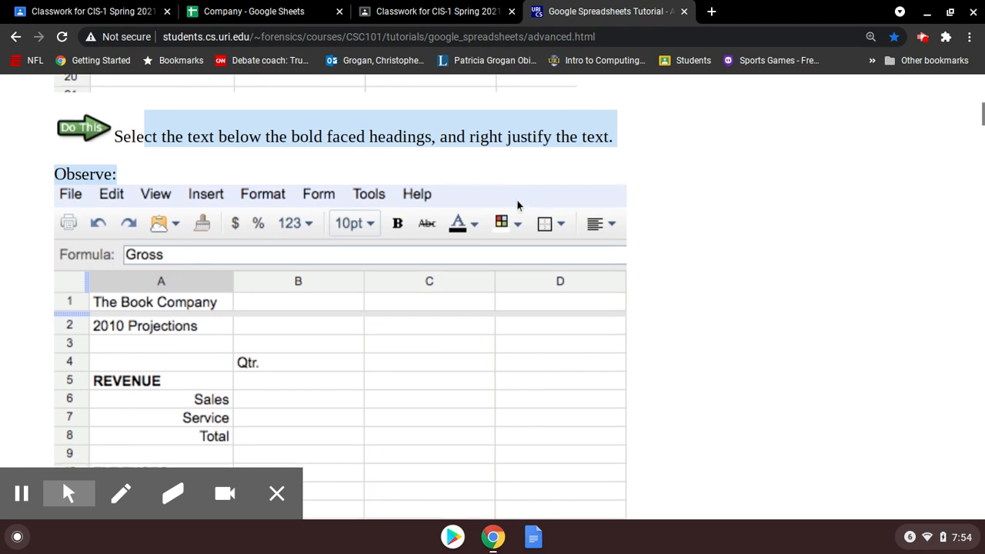
scroll(517, 204, "down", 2)
scroll(517, 201, "down", 5)
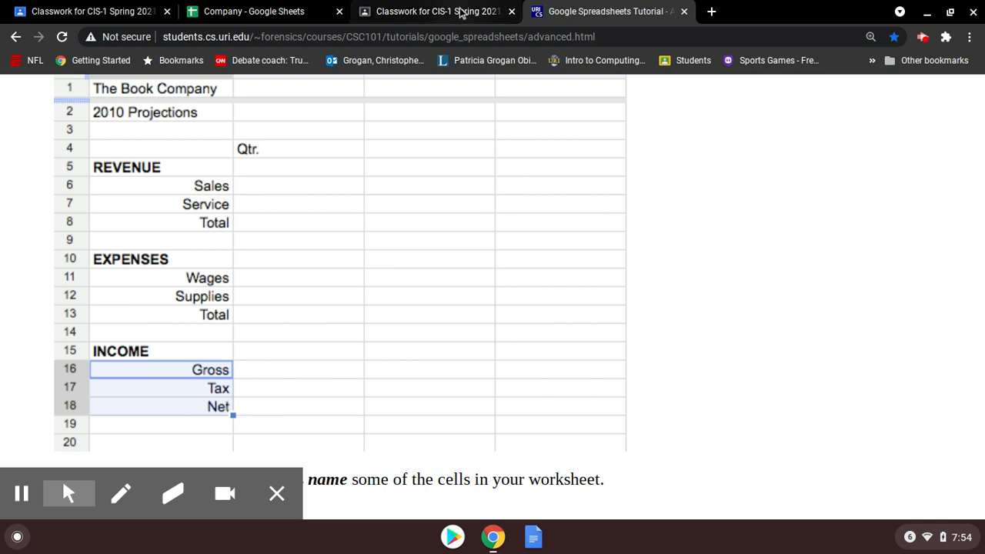
Switch to the Company spreadsheet and right-align the Sales, Service and Total labels in cells A6:A8
left_click(254, 11)
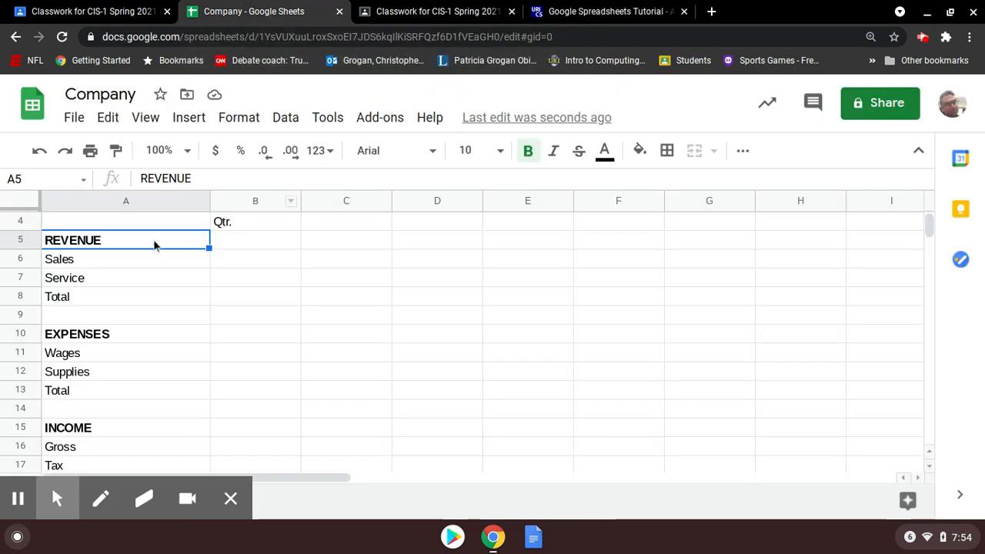
left_click_drag(121, 261, 123, 293)
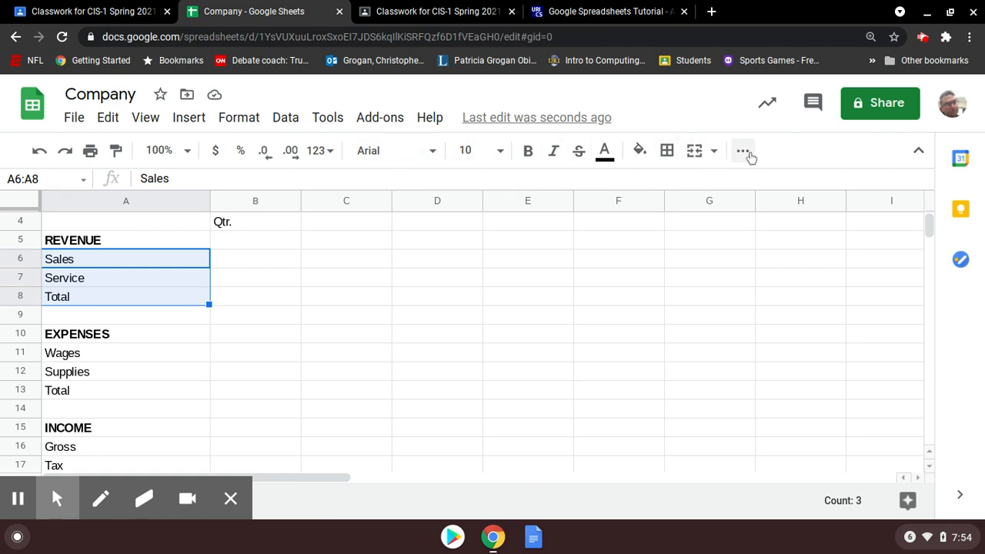
left_click(748, 154)
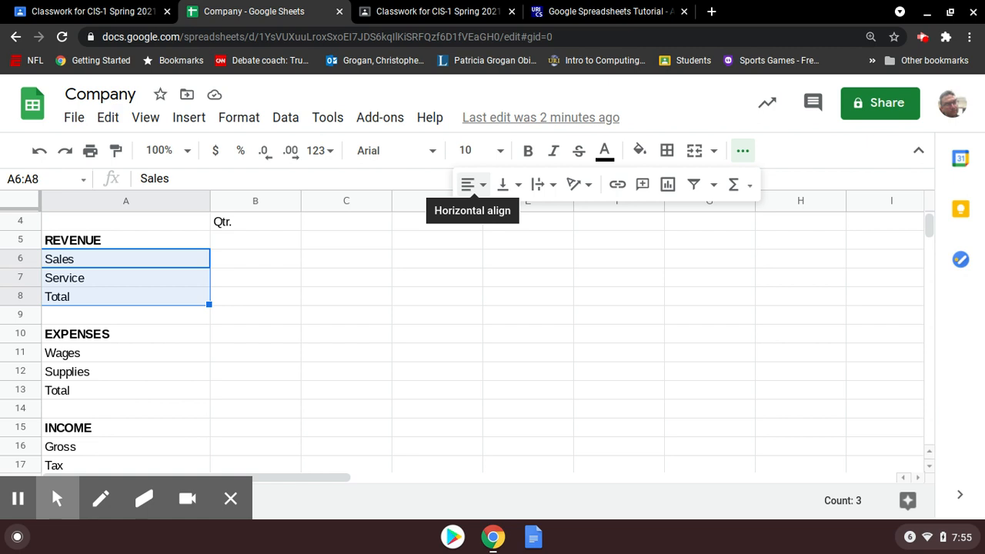
left_click(482, 186)
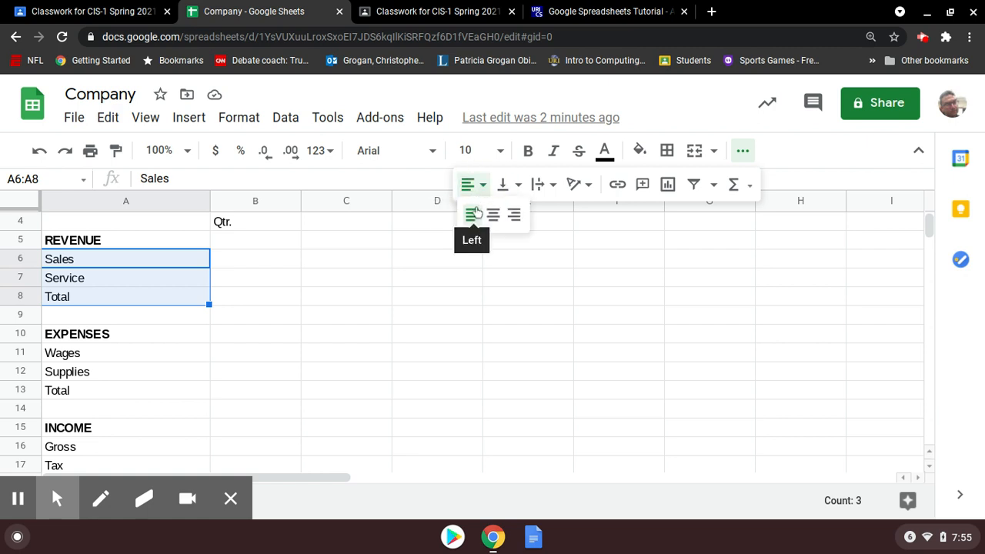
left_click(558, 10)
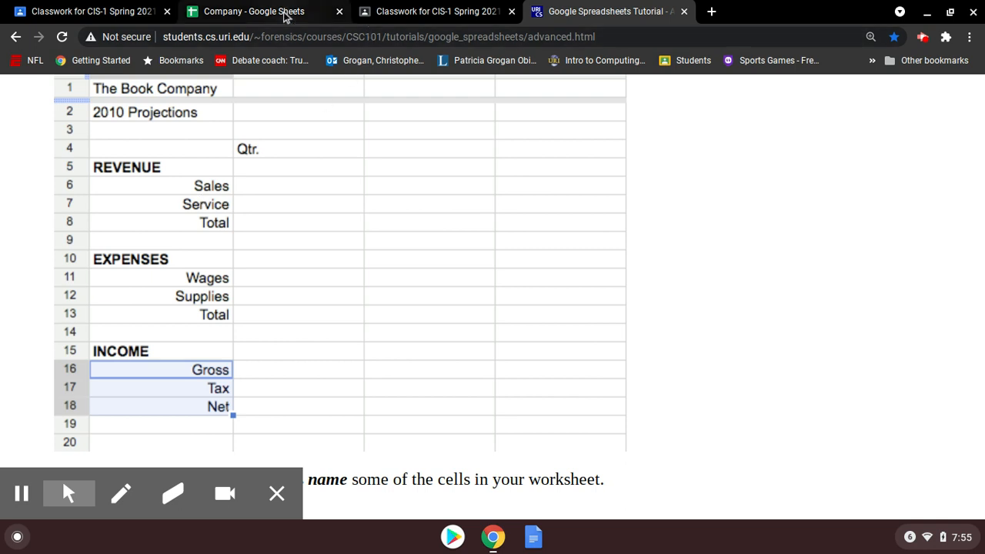
left_click(231, 11)
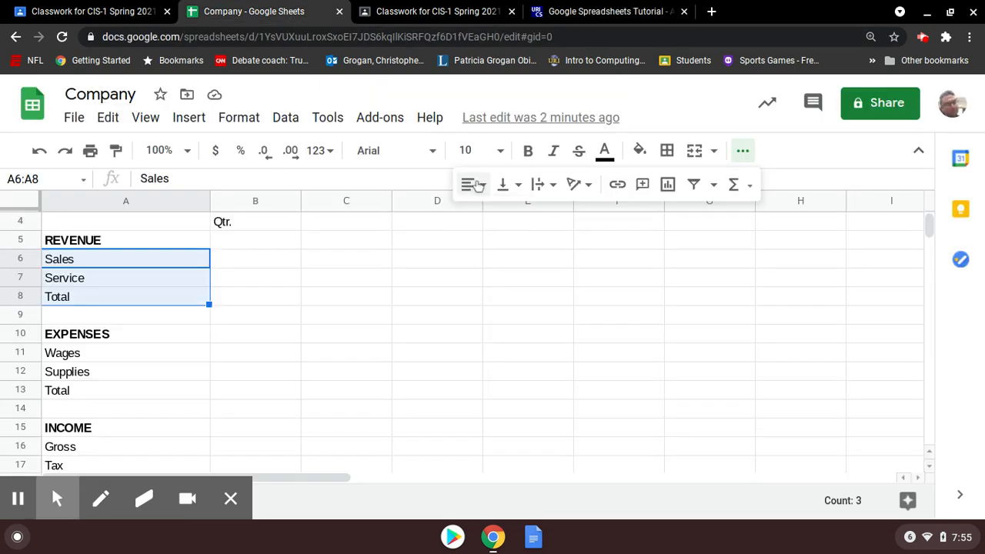
left_click(475, 184)
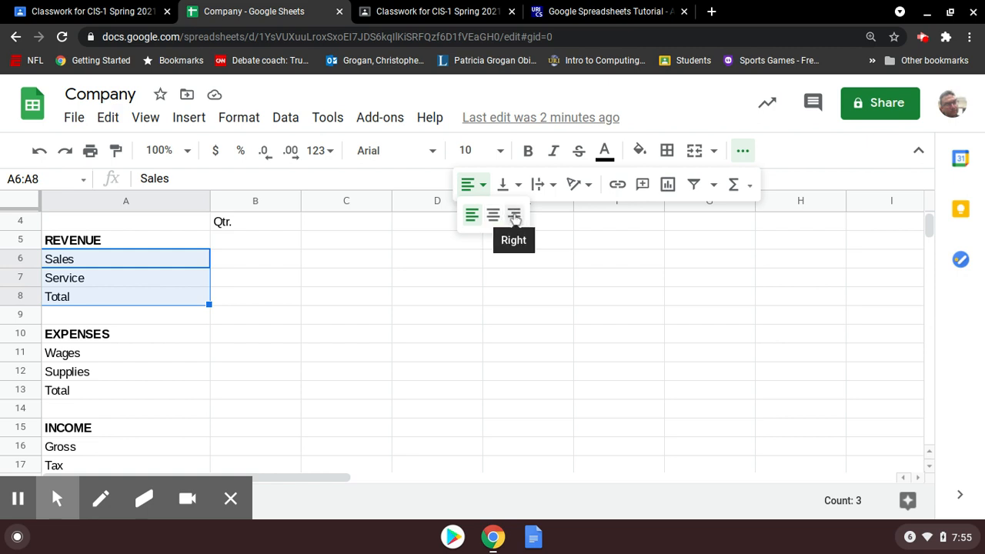
left_click(514, 216)
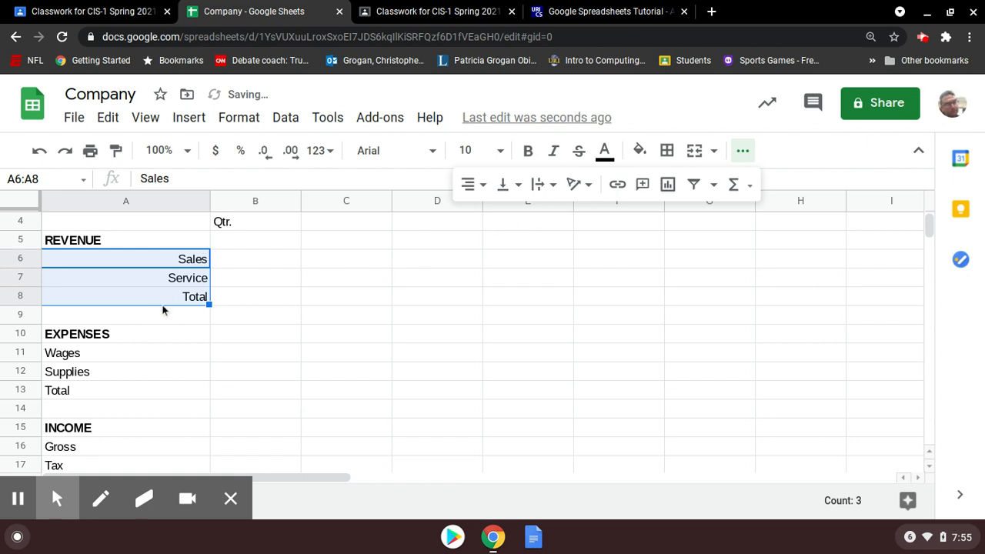
Right-align the Wages, Supplies and Total labels under EXPENSES in cells A11:A13
left_click(149, 355)
left_click_drag(157, 389, 158, 395)
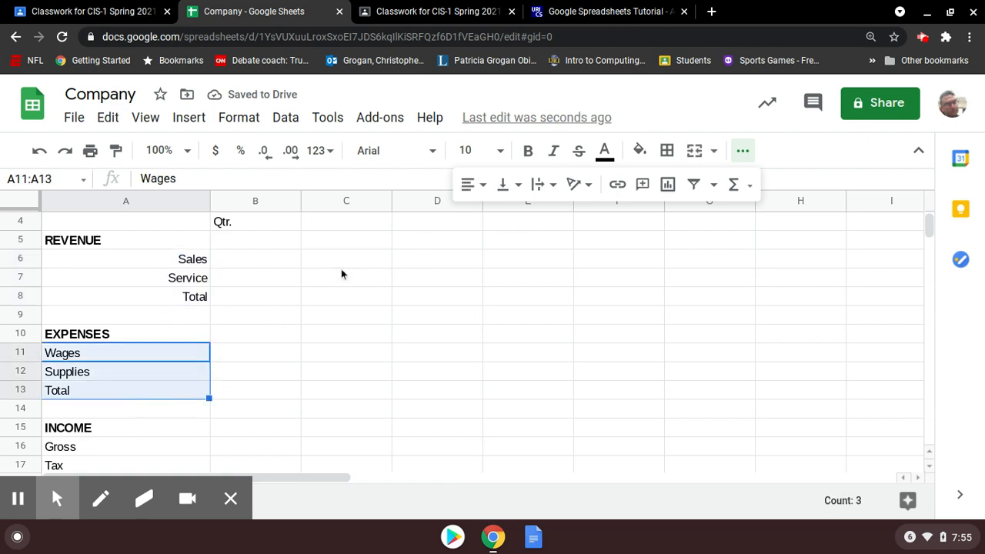
left_click(475, 183)
left_click(514, 217)
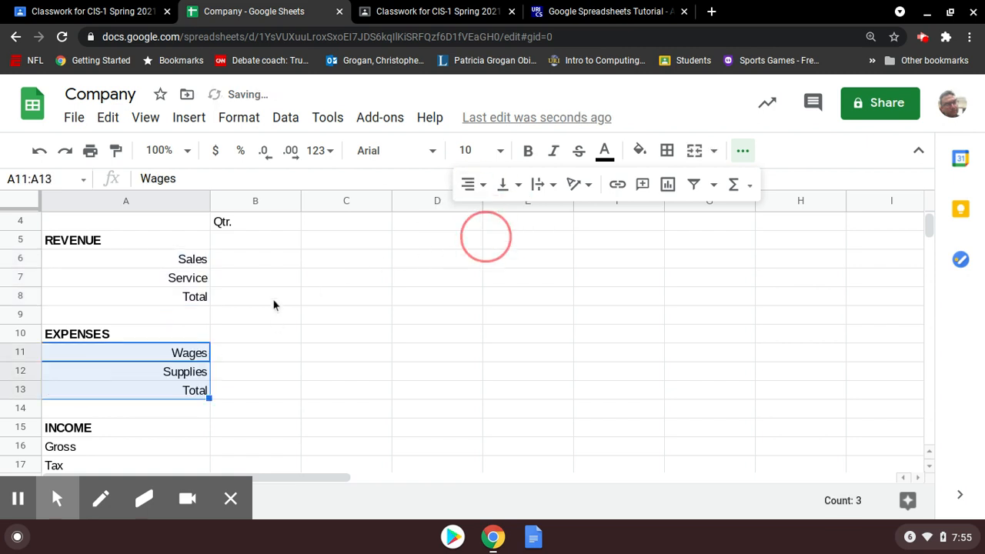
Right-align the Gross, Tax and Net labels under INCOME in cells A16:A18
scroll(141, 348, "down", 1)
left_click_drag(143, 377, 146, 415)
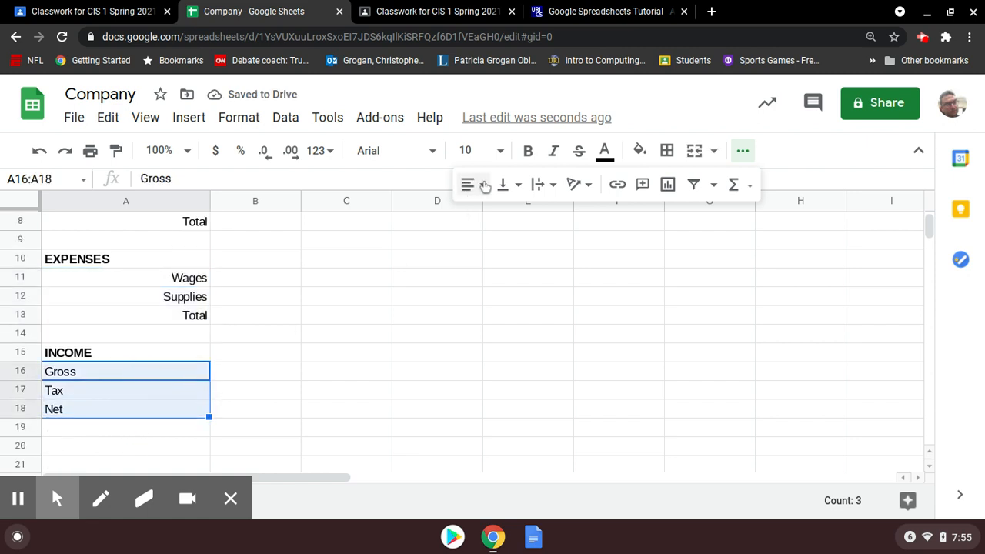
left_click(476, 185)
left_click(516, 216)
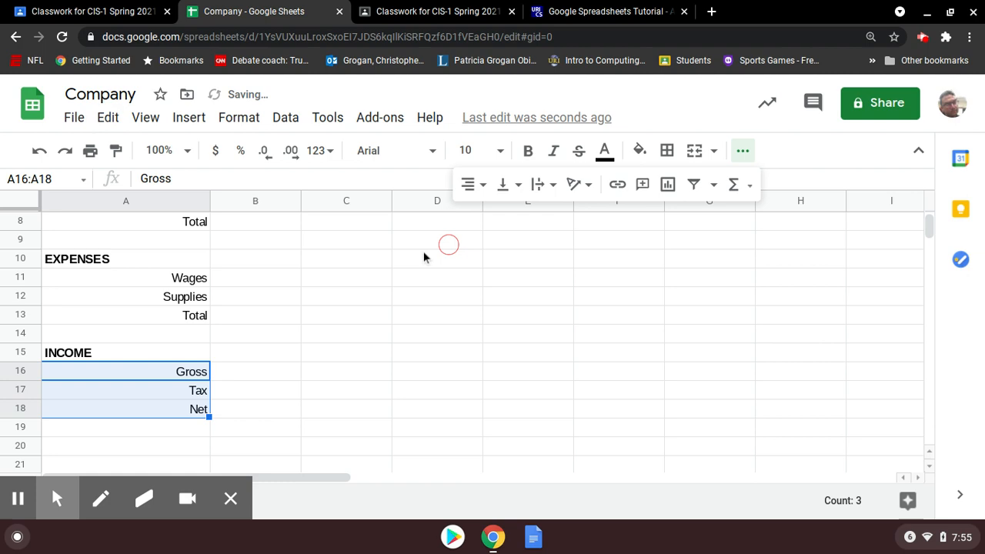
left_click(295, 294)
scroll(308, 245, "up", 1)
Switch to the tutorial and read the Naming Cells section, including the instructions for naming cells B6 and B7
left_click(567, 10)
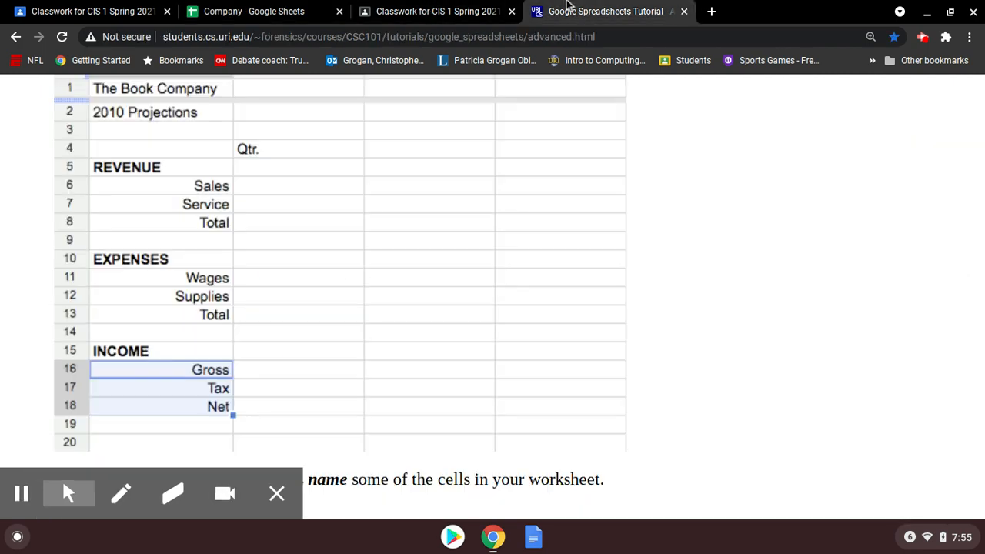
scroll(256, 321, "down", 3)
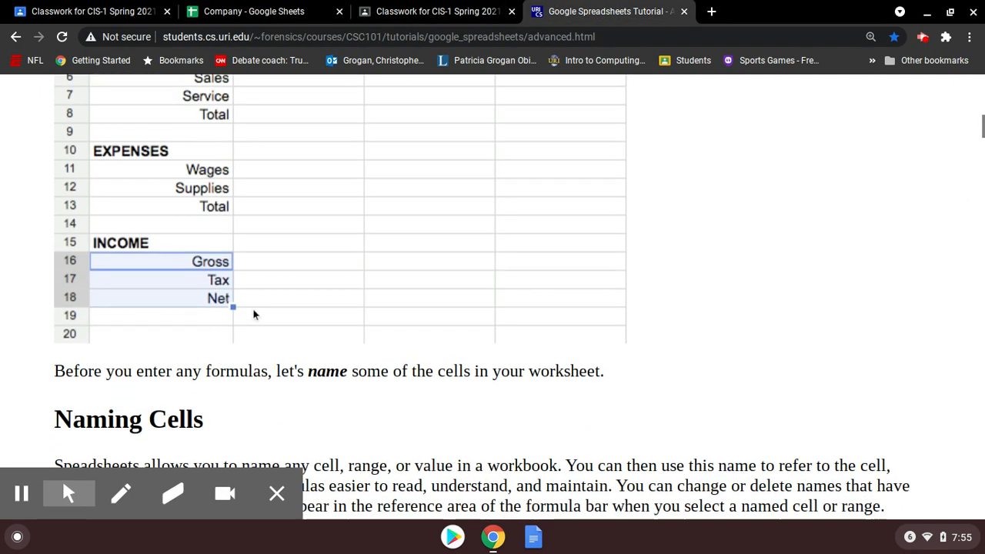
scroll(252, 311, "down", 2)
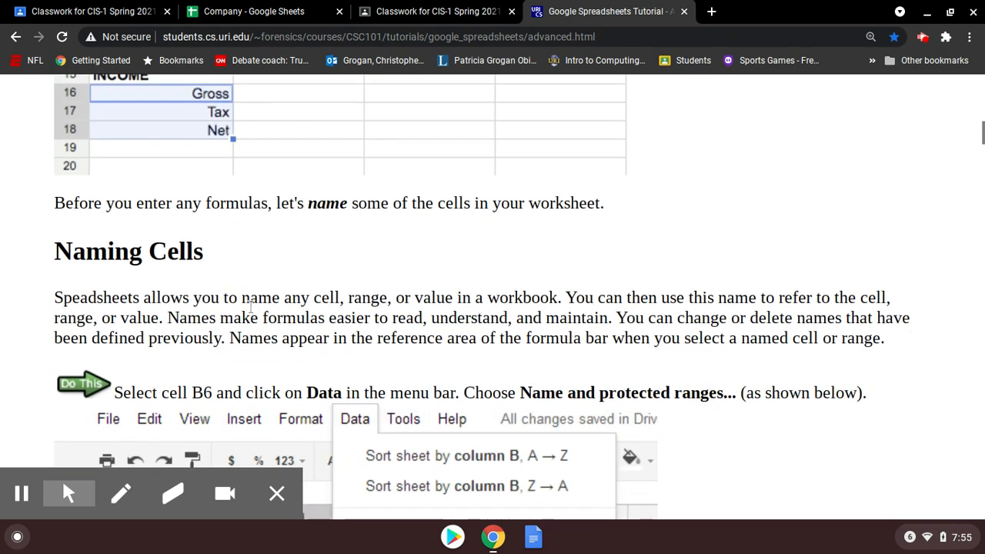
scroll(249, 307, "down", 2)
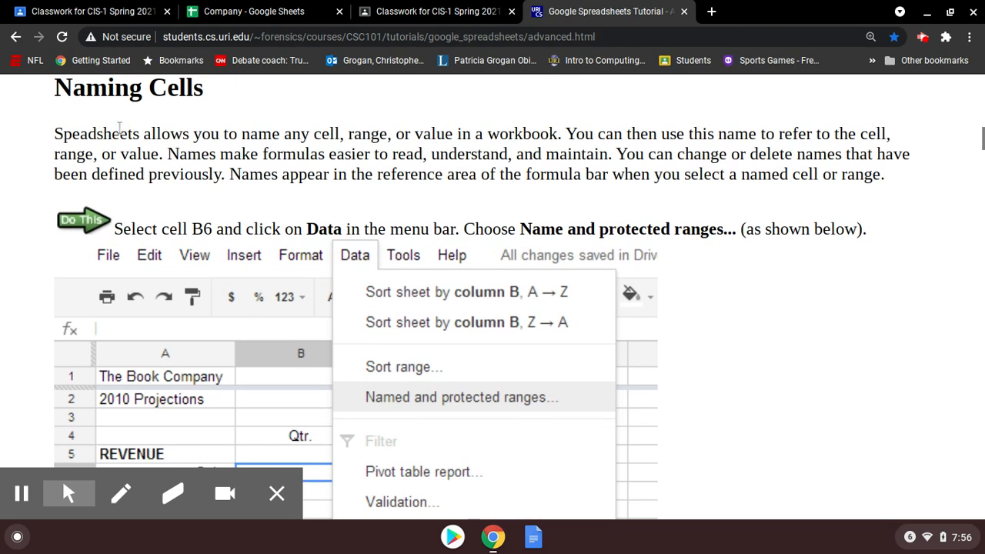
left_click(146, 137)
scroll(427, 217, "down", 3)
scroll(427, 217, "down", 2)
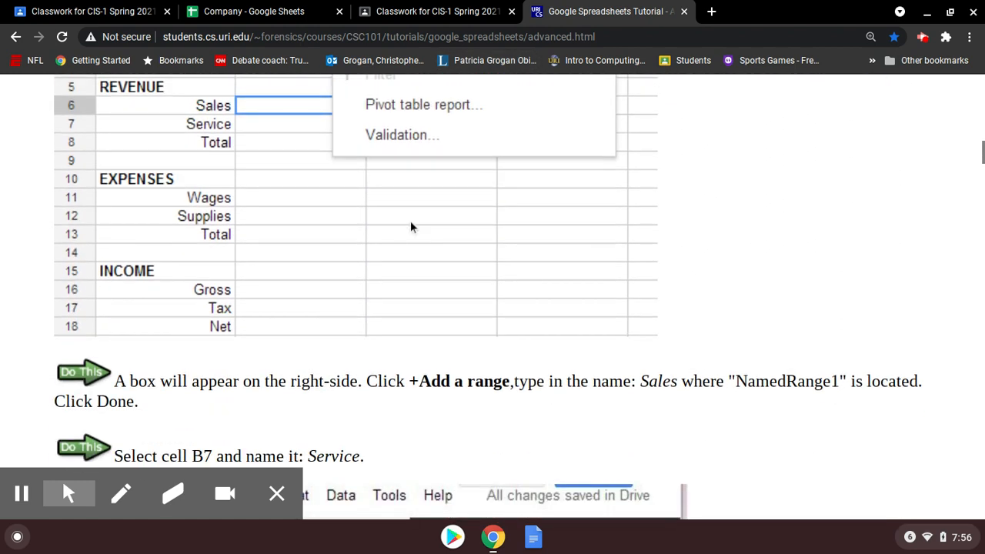
scroll(407, 228, "down", 2)
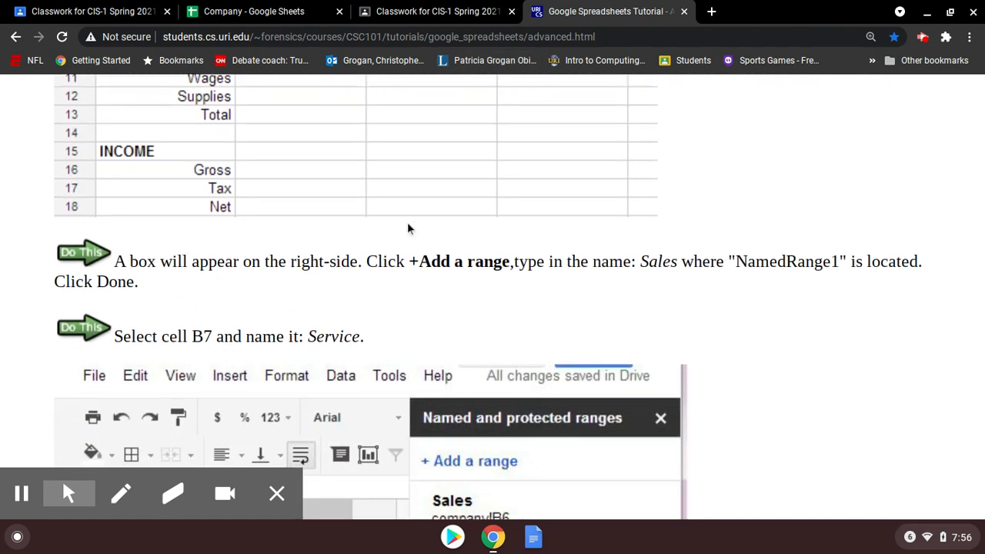
scroll(408, 229, "down", 2)
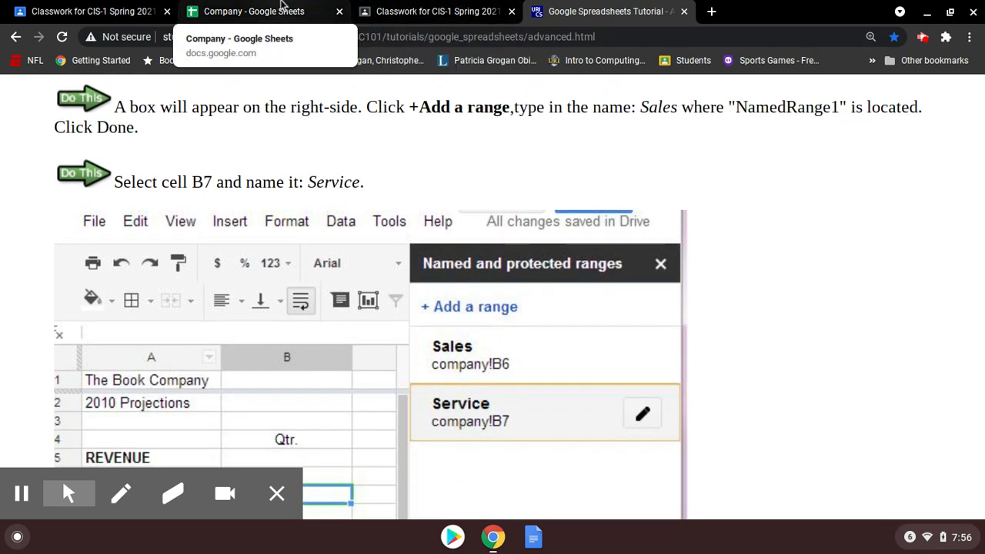
left_click(282, 5)
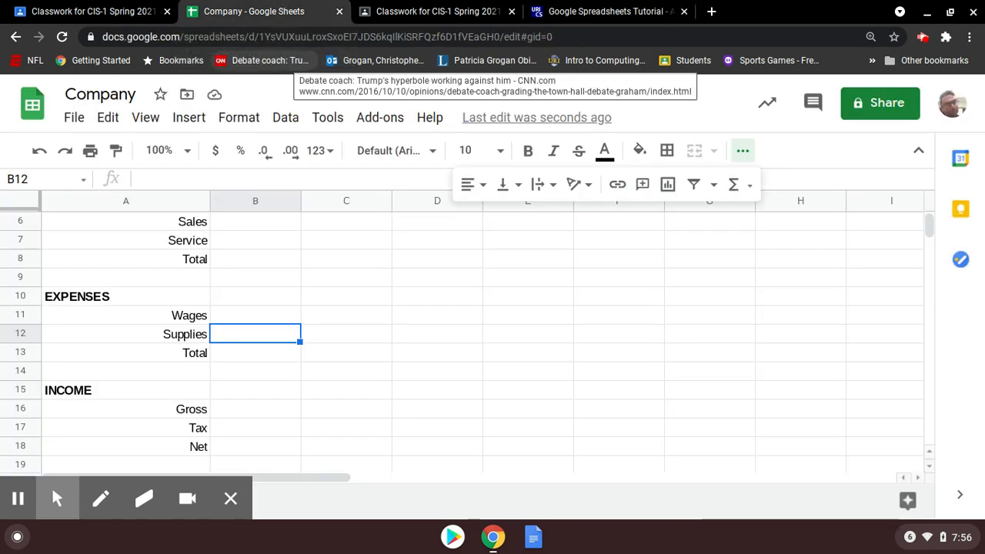
left_click(579, 6)
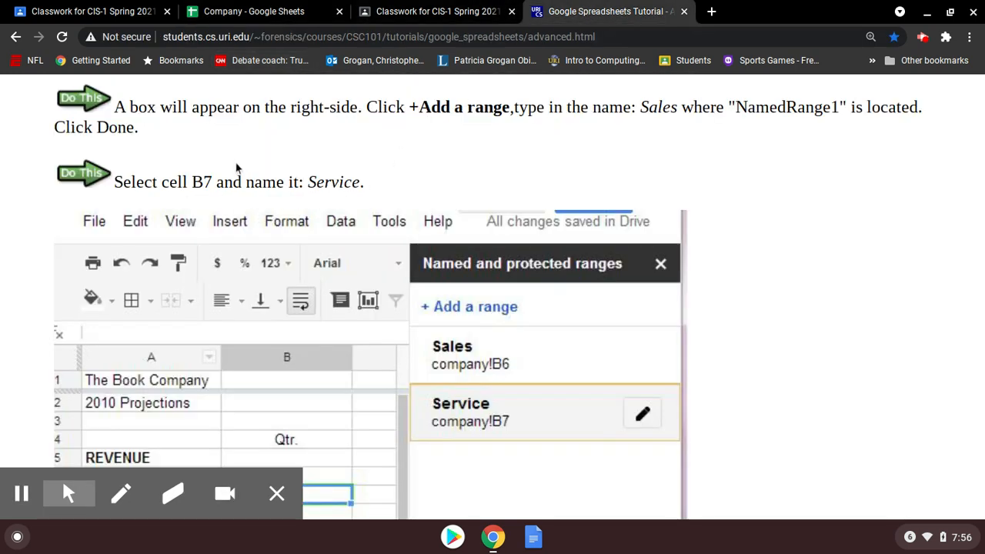
scroll(237, 168, "down", 1)
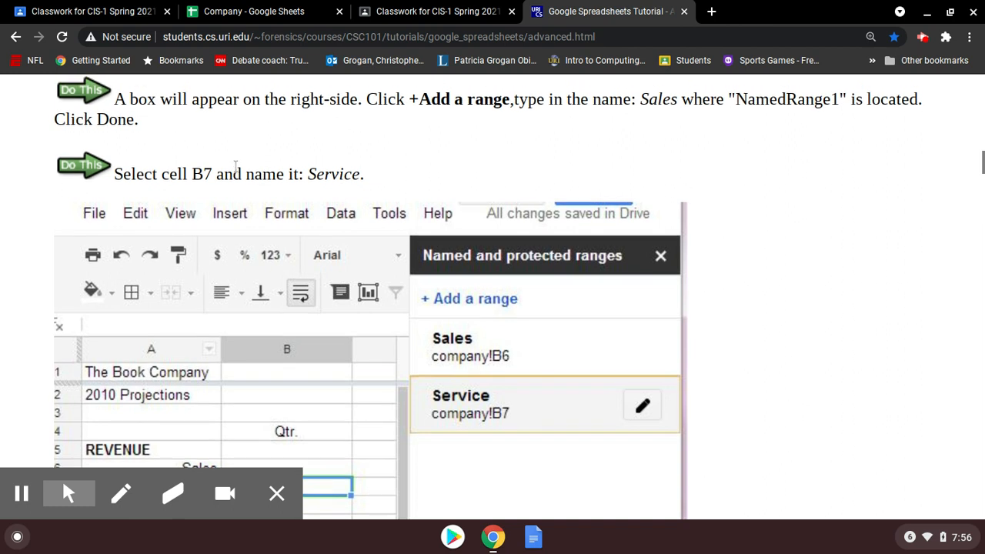
Switch to the Company spreadsheet and start a new named range for cell B7
left_click(262, 10)
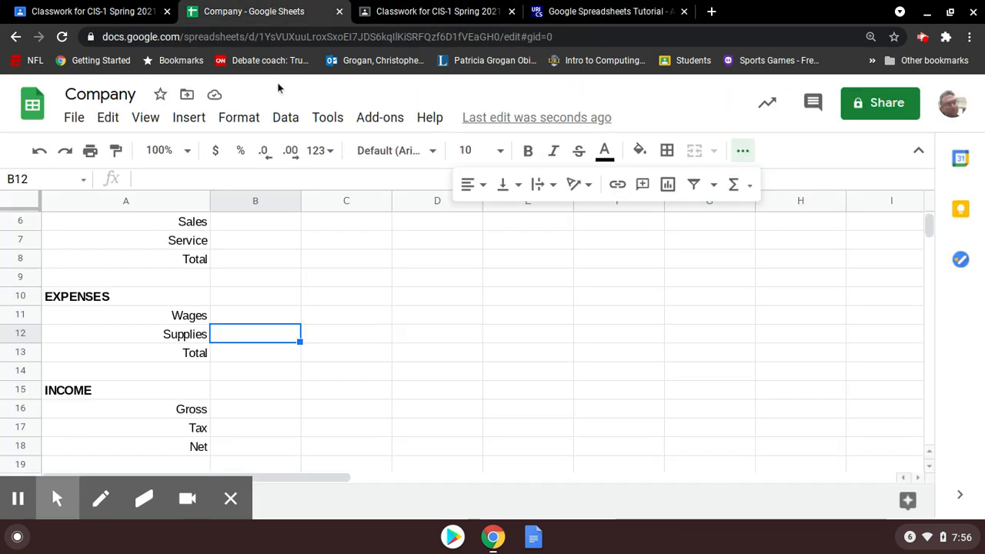
scroll(275, 301, "up", 1)
left_click(269, 317)
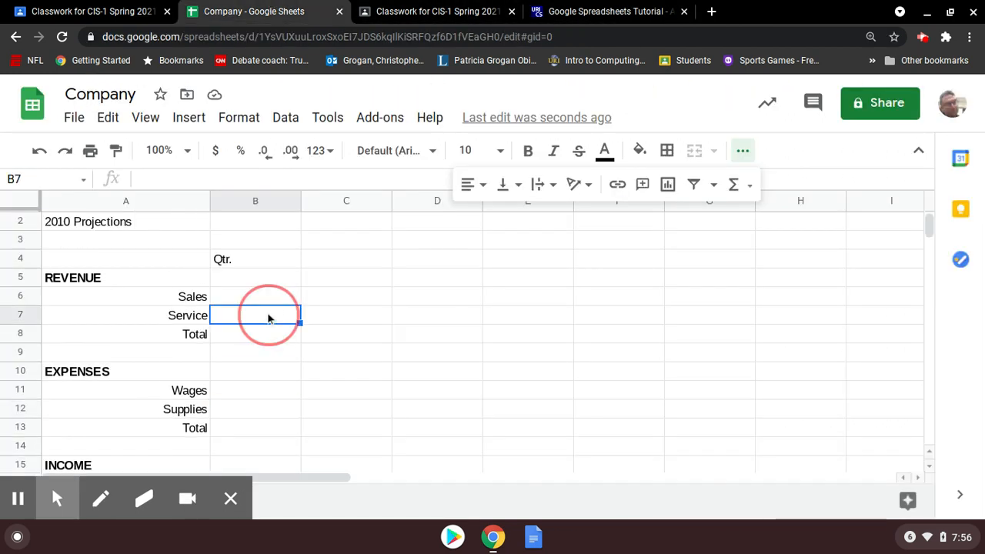
left_click(290, 120)
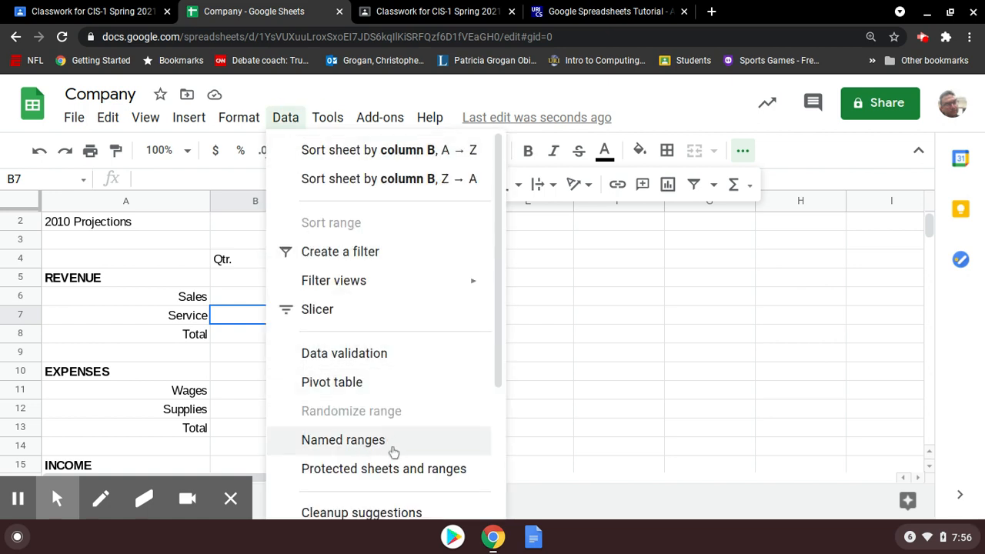
left_click(407, 452)
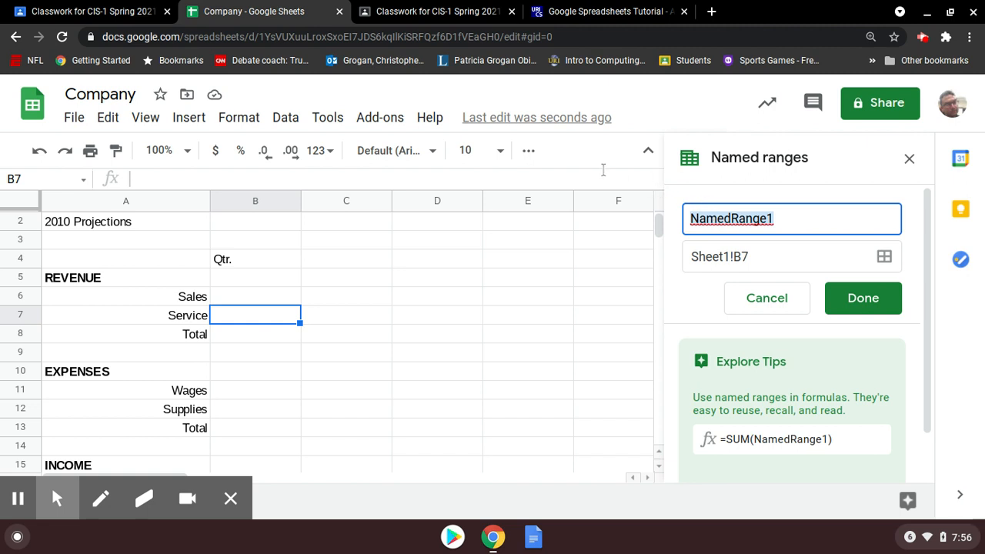
Check the tutorial's instruction for naming cell B7 and enter Service as the name of the new range
left_click(568, 11)
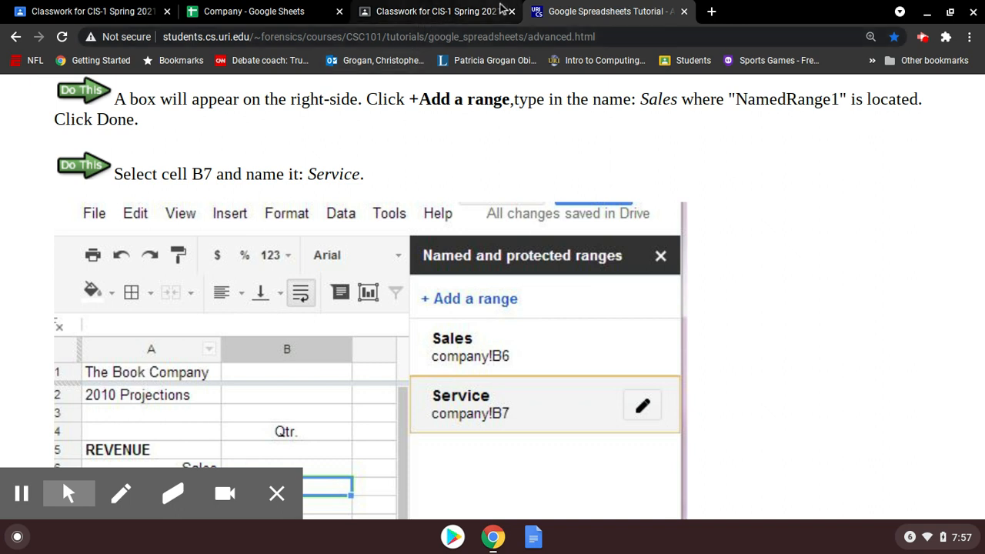
left_click(256, 11)
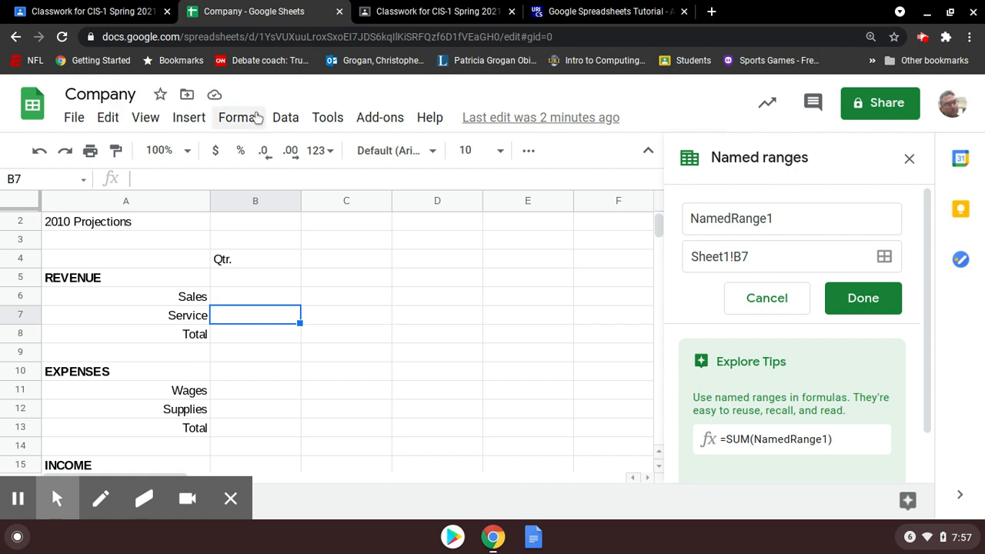
left_click(286, 117)
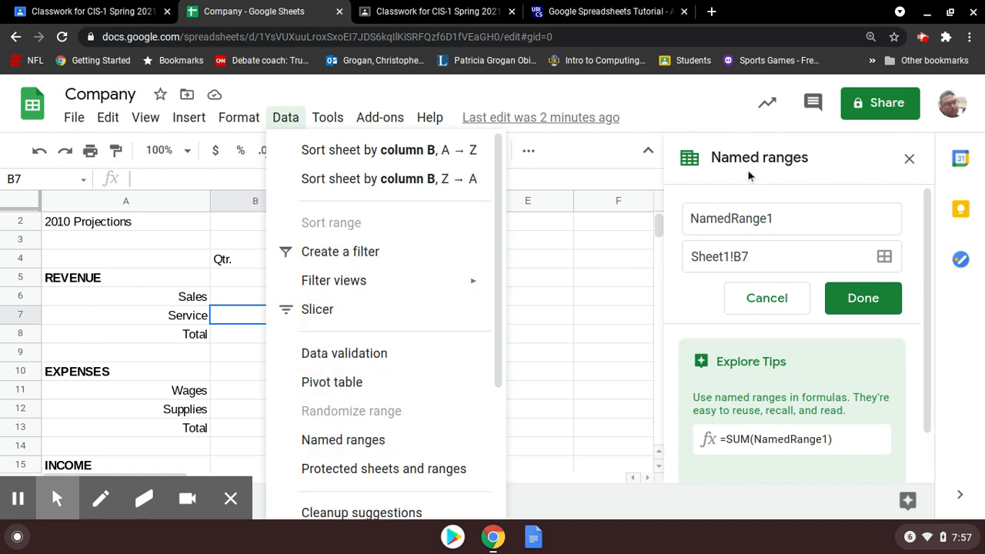
left_click(780, 219)
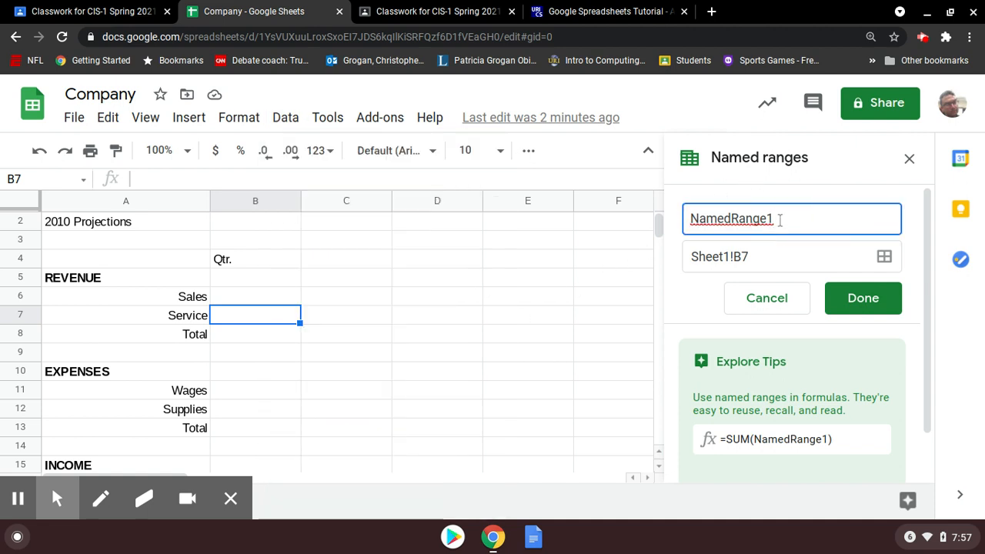
left_click_drag(780, 220, 684, 219)
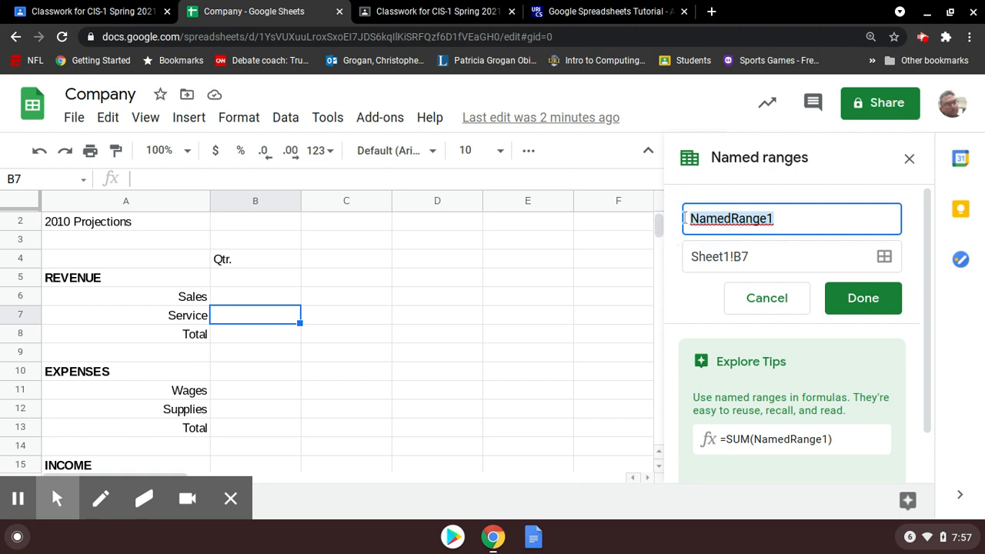
left_click(604, 11)
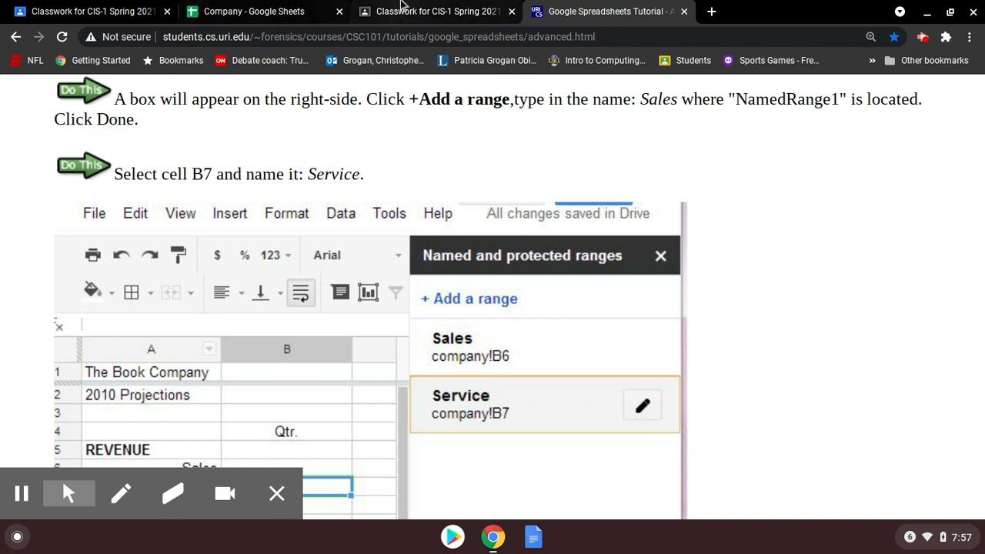
left_click(291, 11)
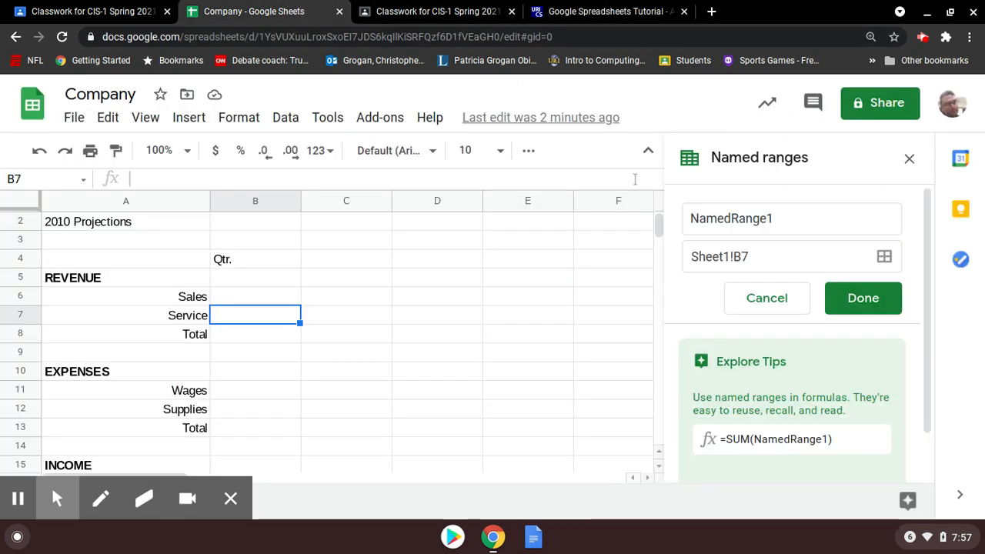
left_click_drag(790, 223, 667, 225)
type("Service")
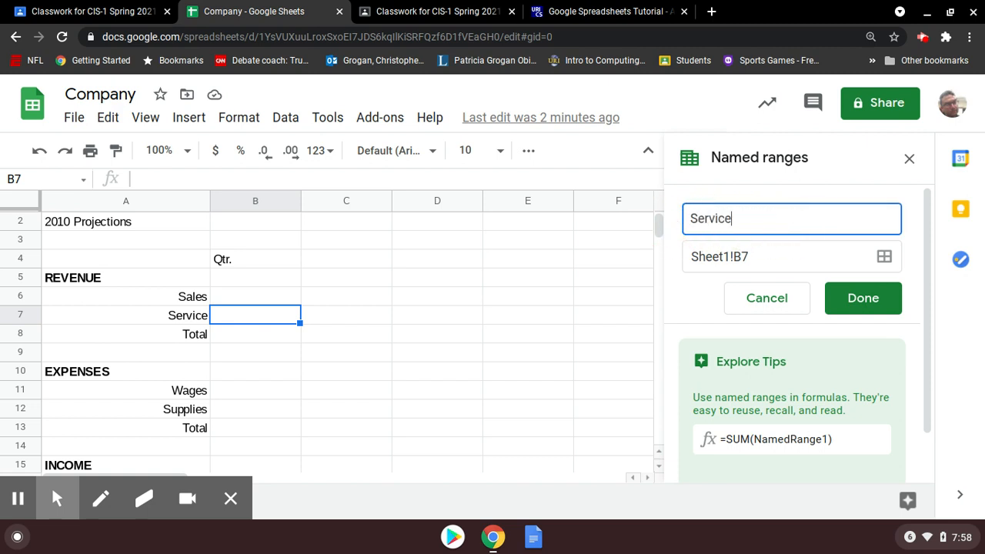
Compare with the tutorial's example and try to save the Service named range with the reference Company!B7
left_click(590, 14)
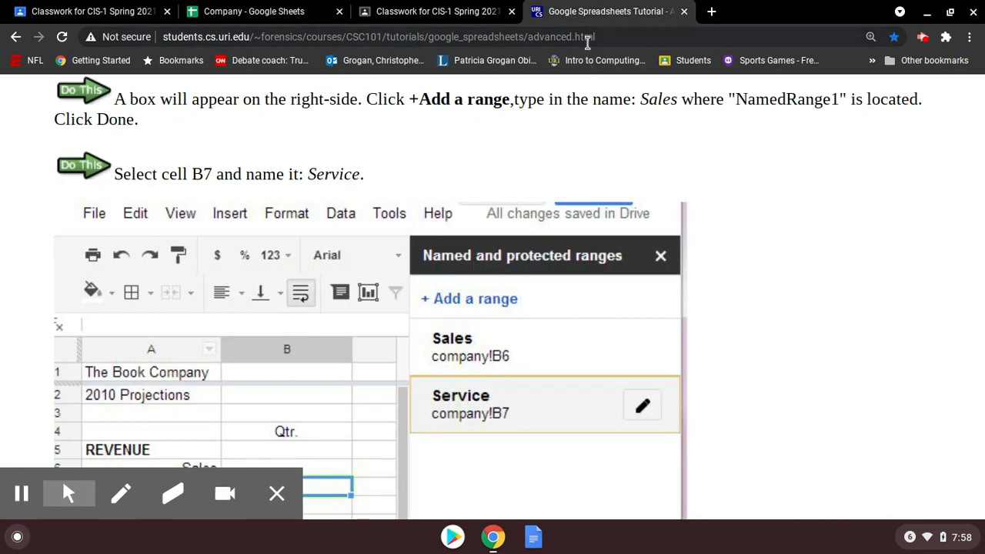
left_click(254, 10)
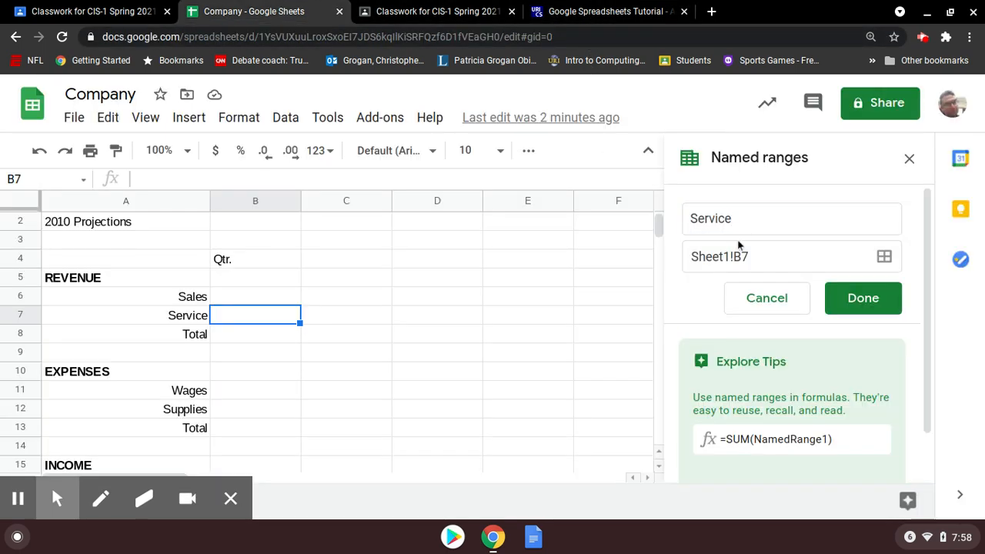
left_click(728, 257)
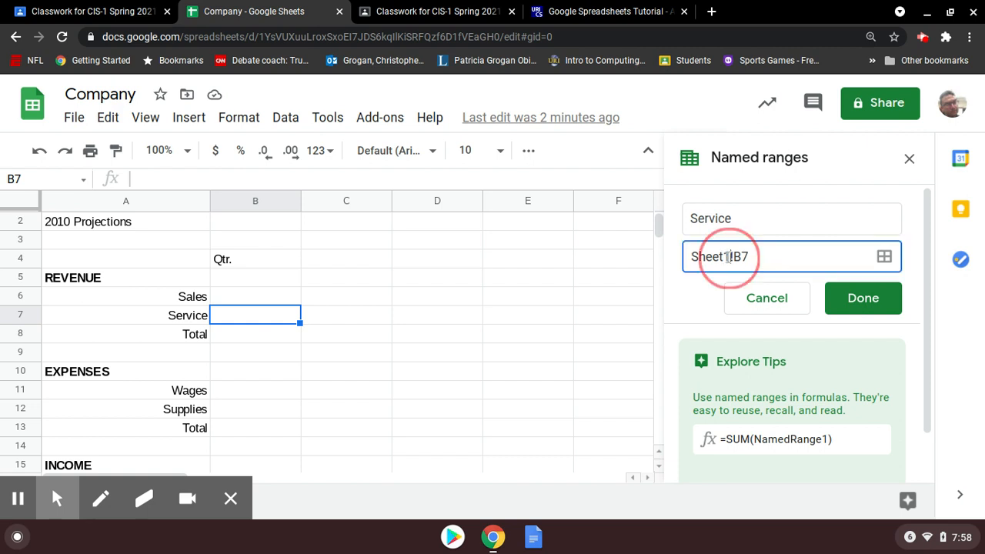
left_click_drag(728, 257, 687, 258)
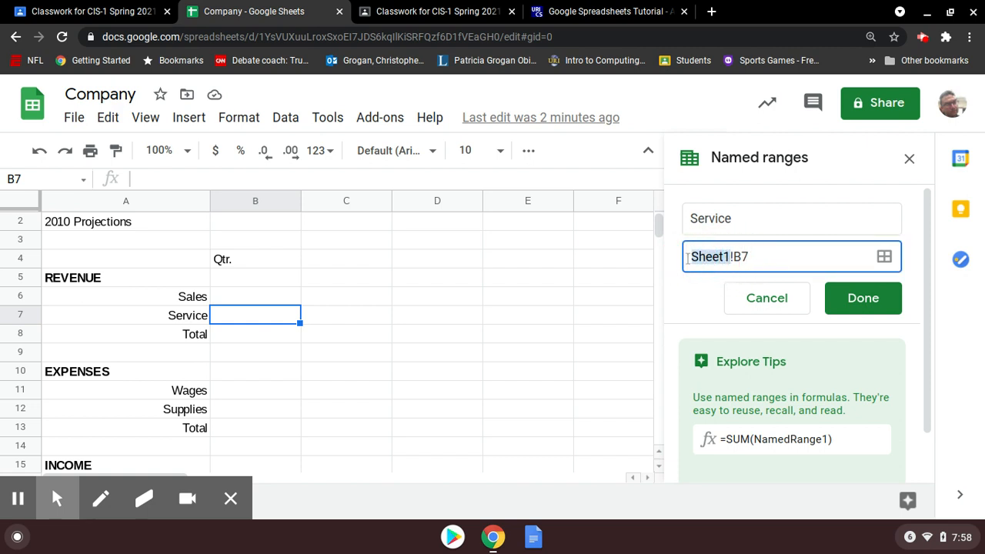
type("Compa")
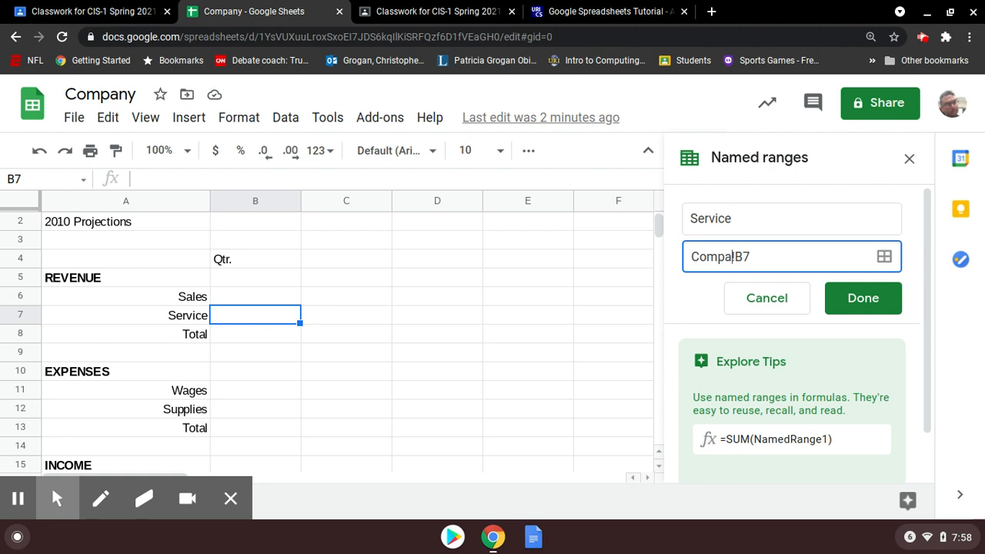
type("ny")
left_click(852, 298)
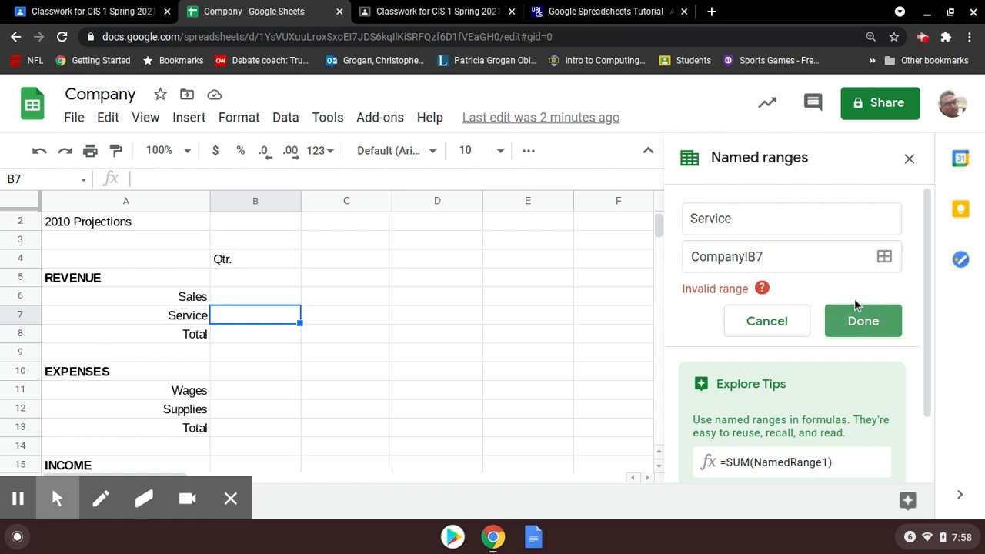
Try to save the Service named range with the reference company!B7, and close the named ranges editor
left_click(761, 287)
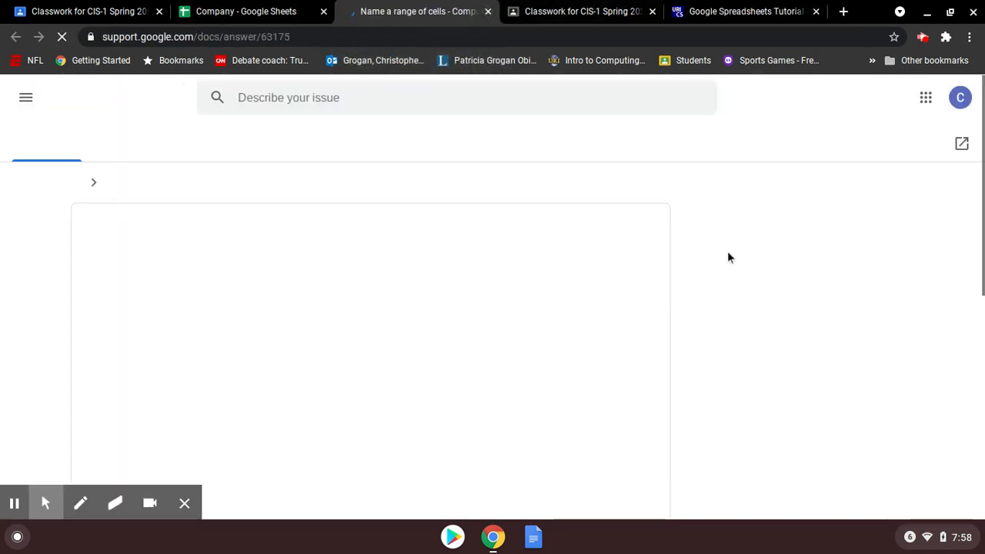
key("ctrl+w")
left_click(701, 257)
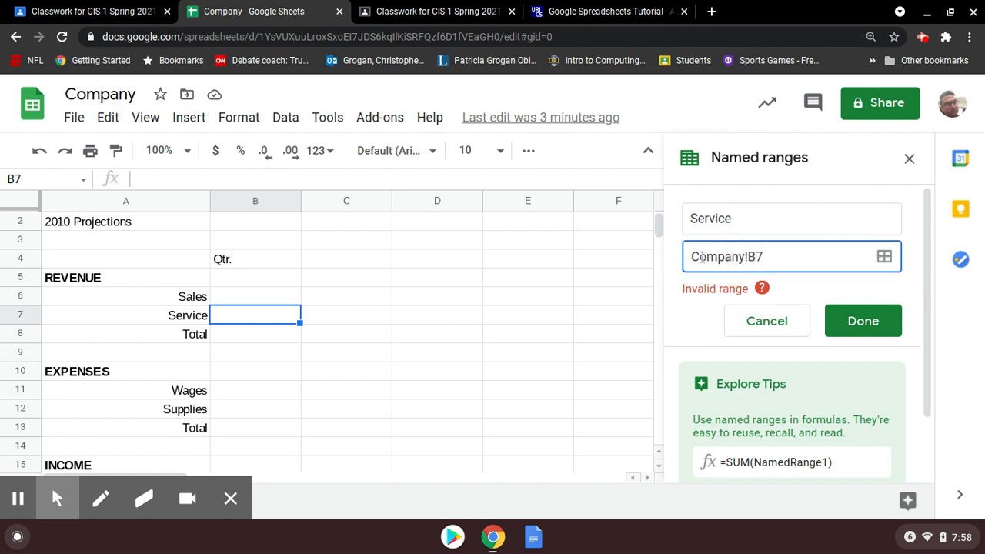
key("BackSpace")
type("c")
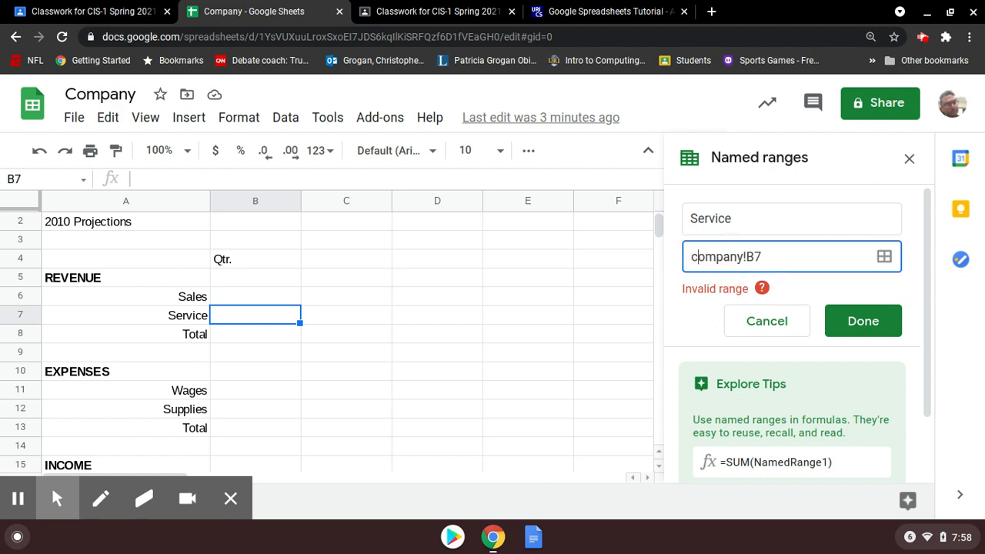
left_click(839, 321)
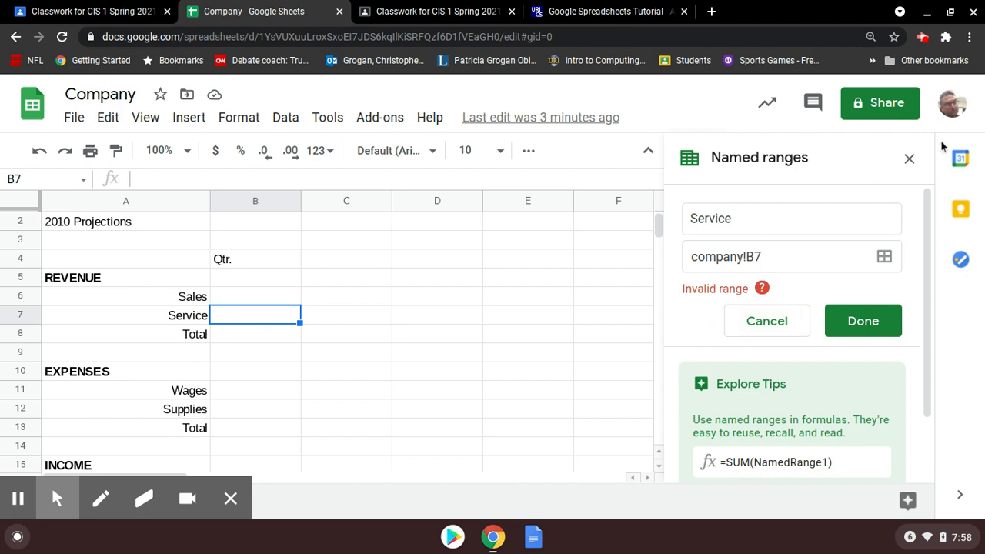
left_click(909, 159)
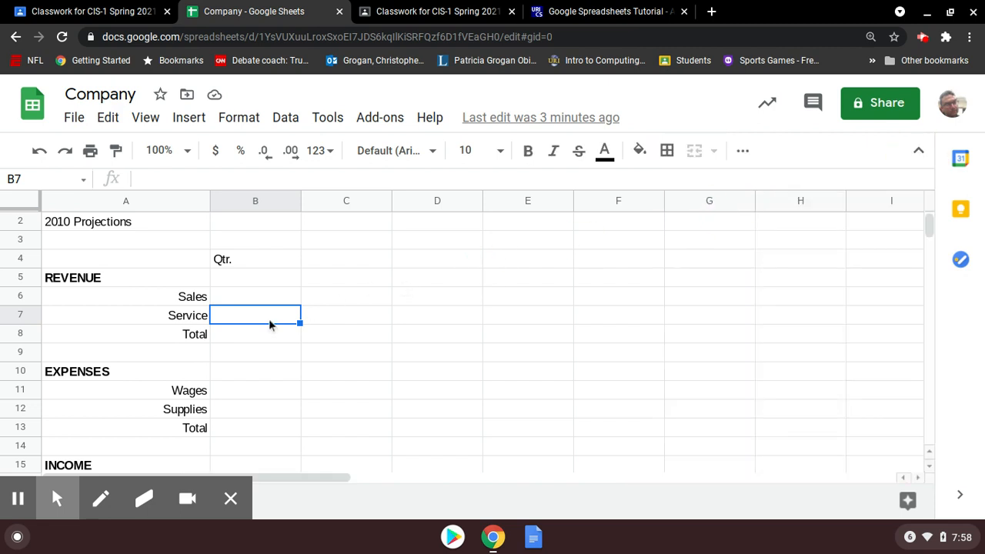
left_click(242, 342)
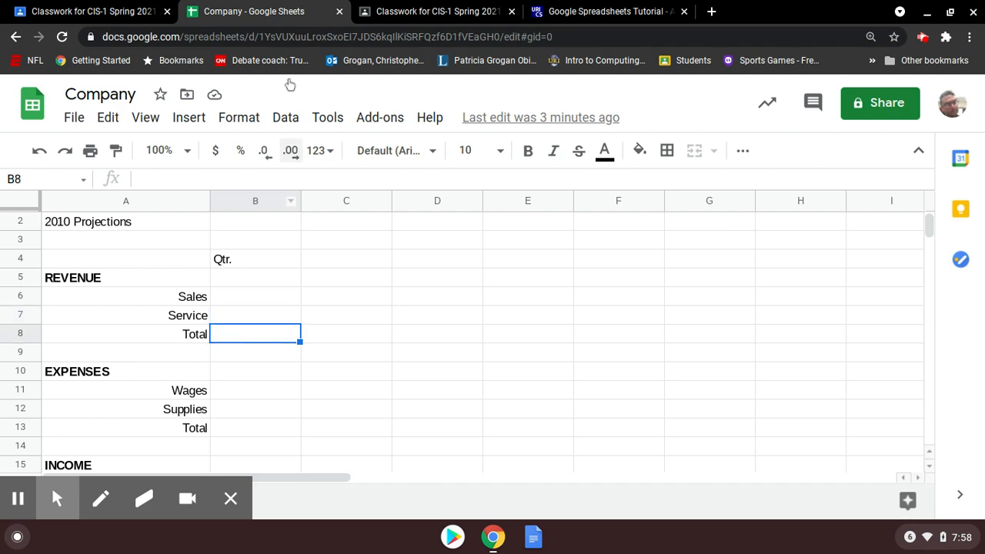
Switch to the tutorial and read which constants to enter for the REVENUE and EXPENSES rows
left_click(620, 11)
scroll(376, 356, "down", 7)
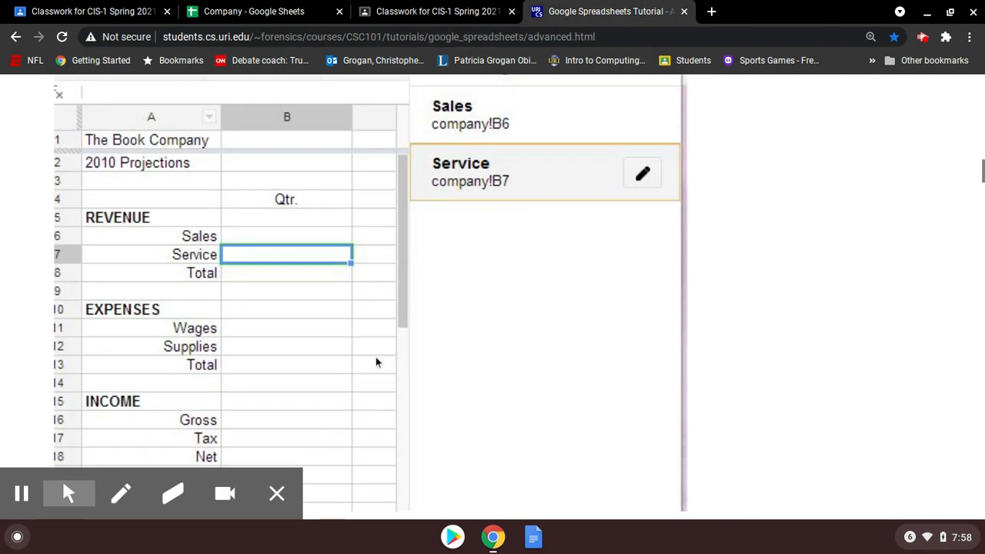
scroll(373, 351, "down", 3)
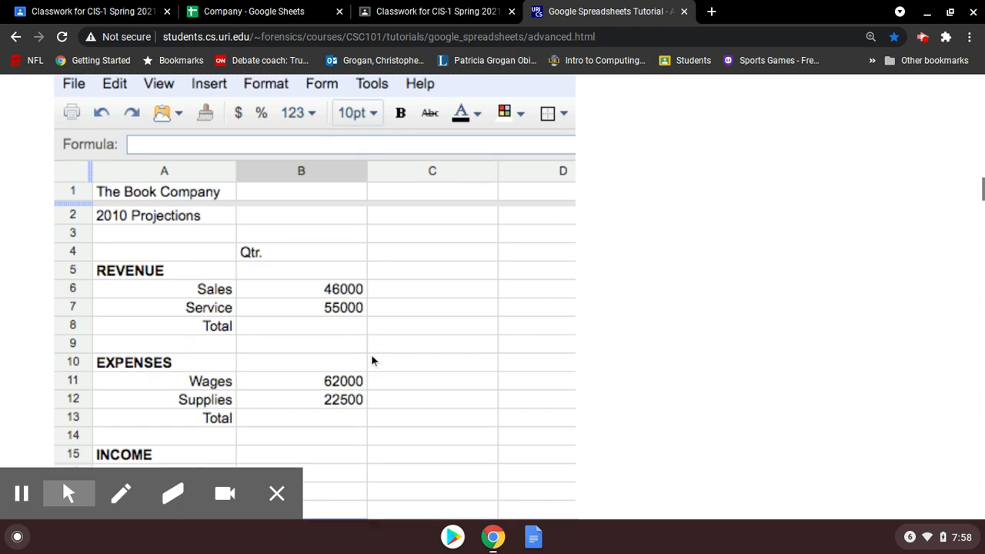
scroll(371, 354, "up", 1)
scroll(371, 351, "up", 1)
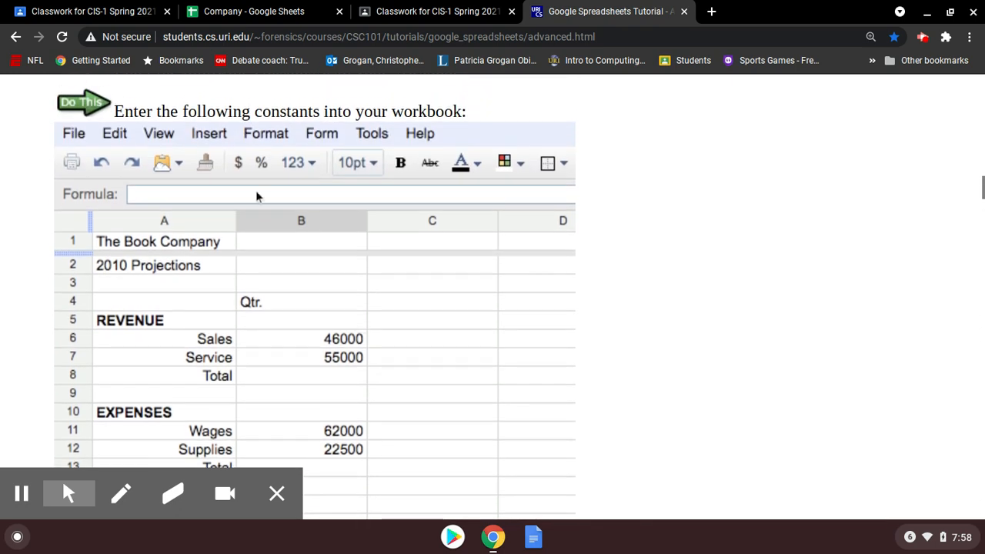
left_click_drag(128, 108, 435, 112)
scroll(337, 353, "down", 1)
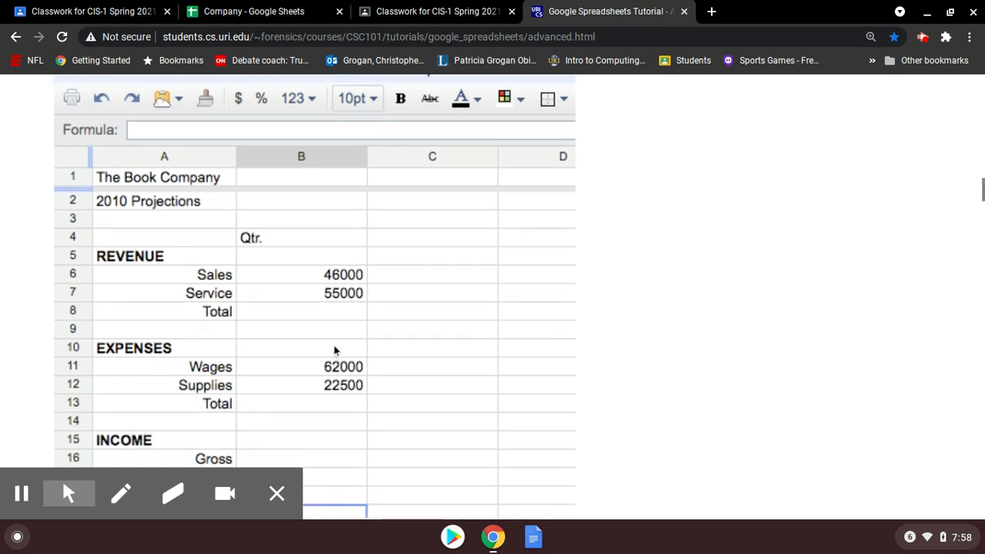
scroll(334, 301, "down", 1)
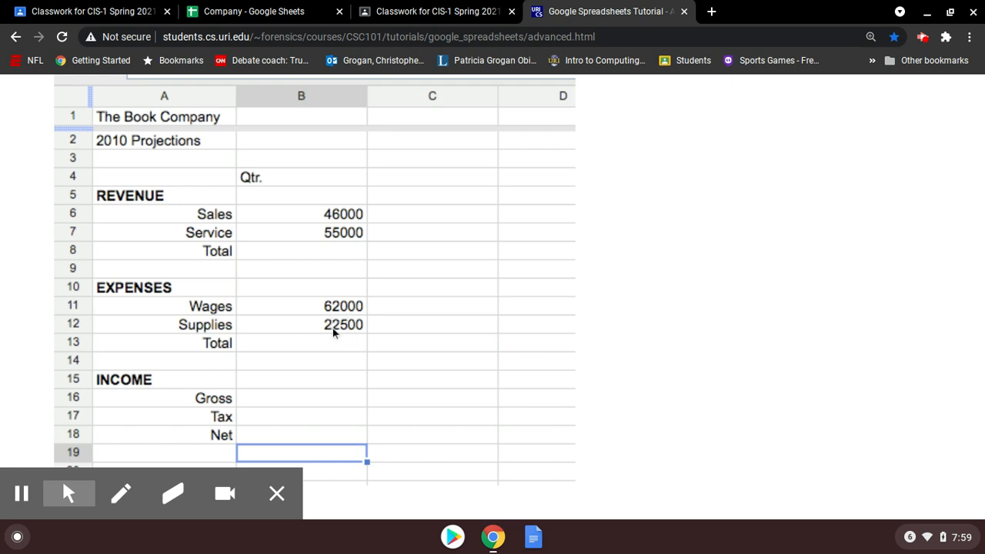
Switch to the Company spreadsheet and enter 46000 for Sales in B6 and 55000 for Service in B7
left_click(266, 11)
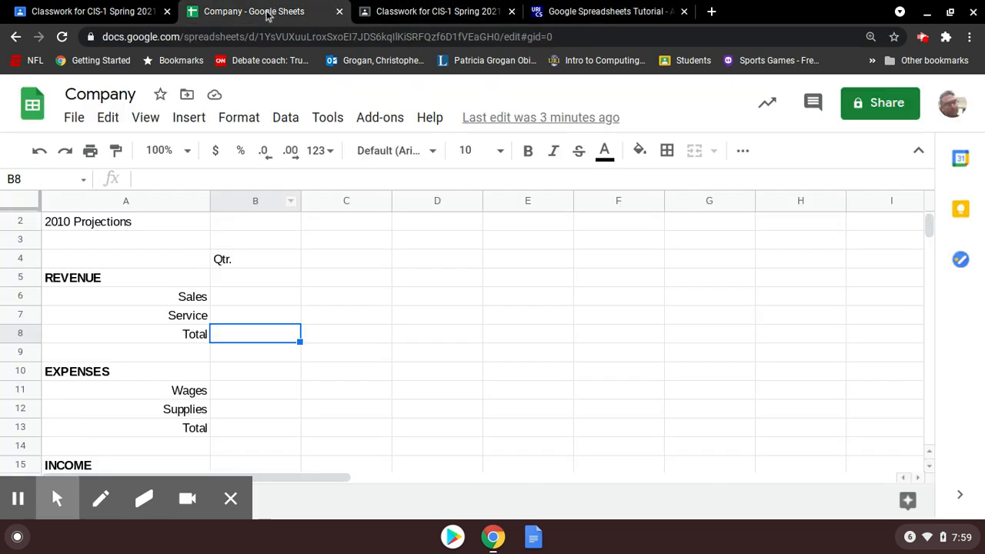
left_click(244, 302)
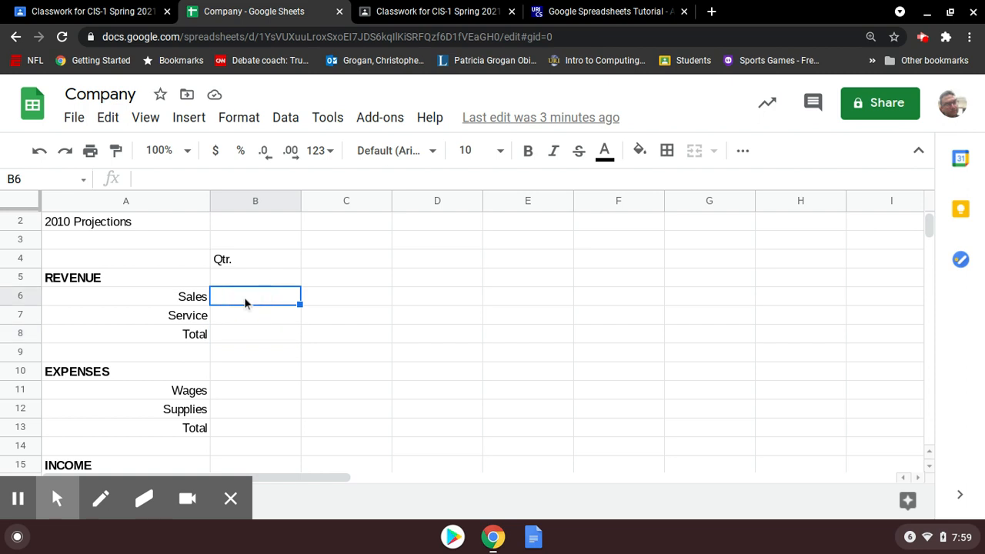
type("46000")
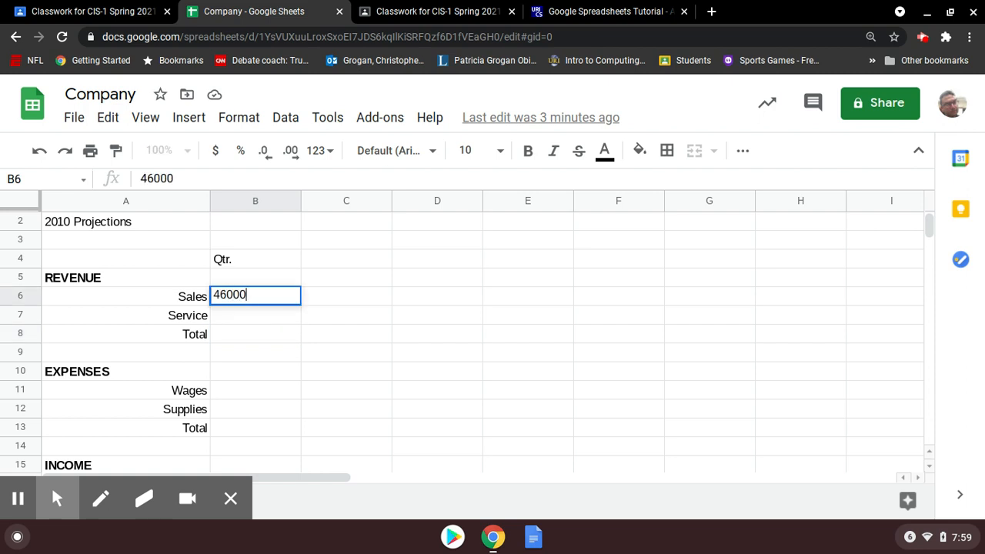
key("Return")
type("55000")
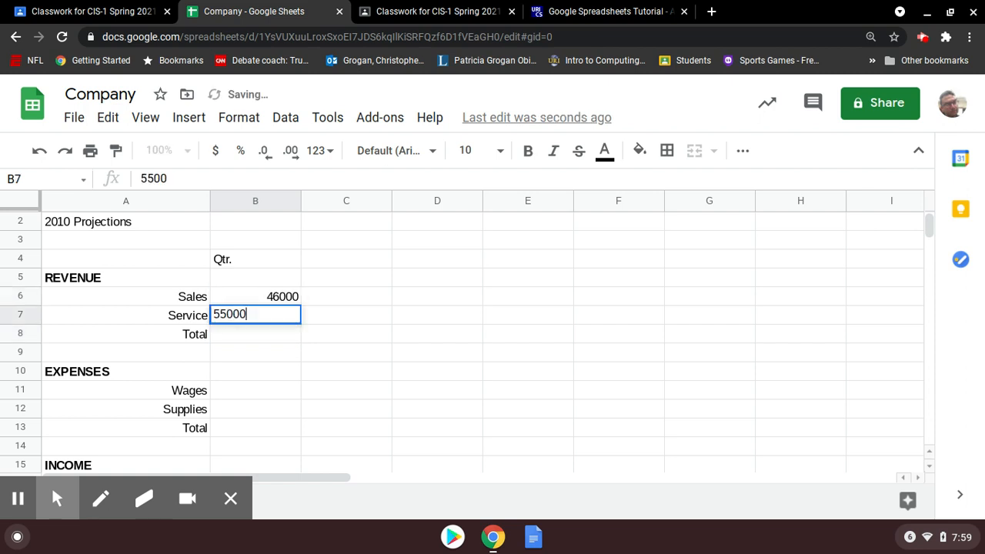
key("Return")
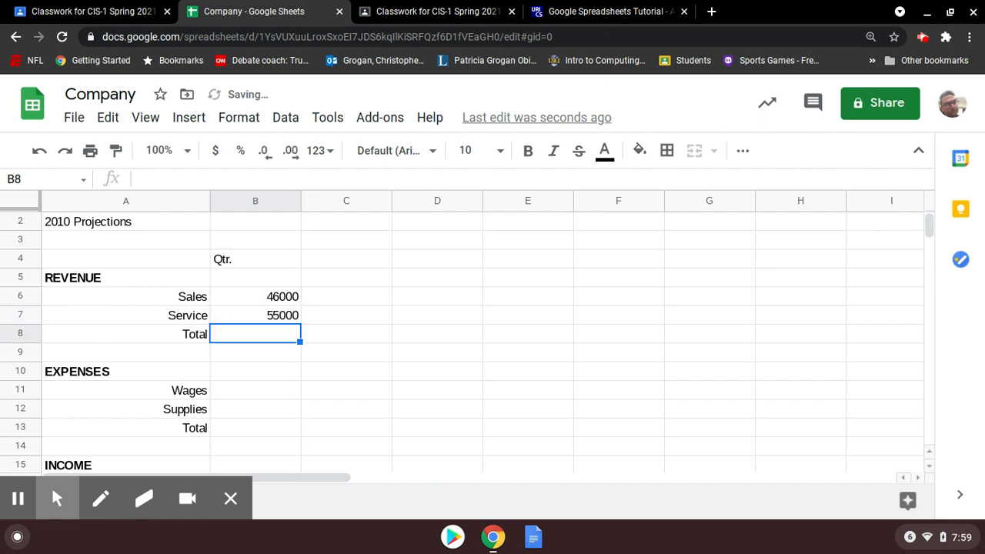
Check the expense constants in the tutorial, and enter 62000 for Wages in B11 and 22500 for Supplies in B12
left_click(234, 390)
left_click(591, 3)
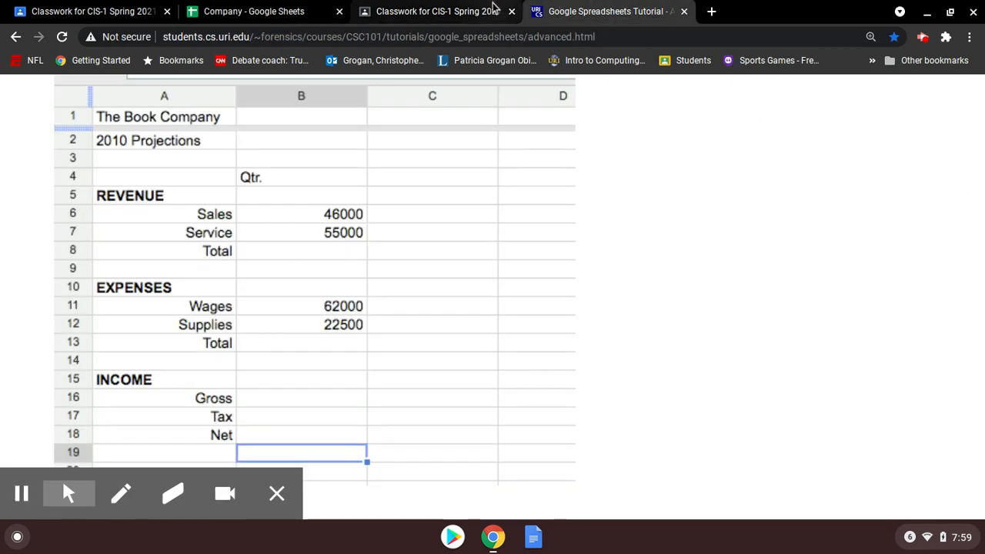
left_click(283, 7)
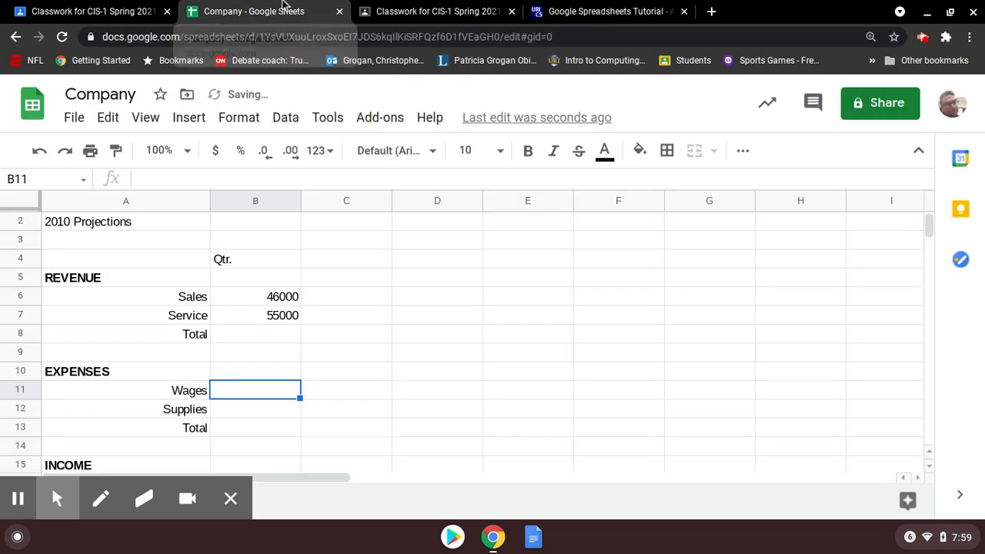
type("6")
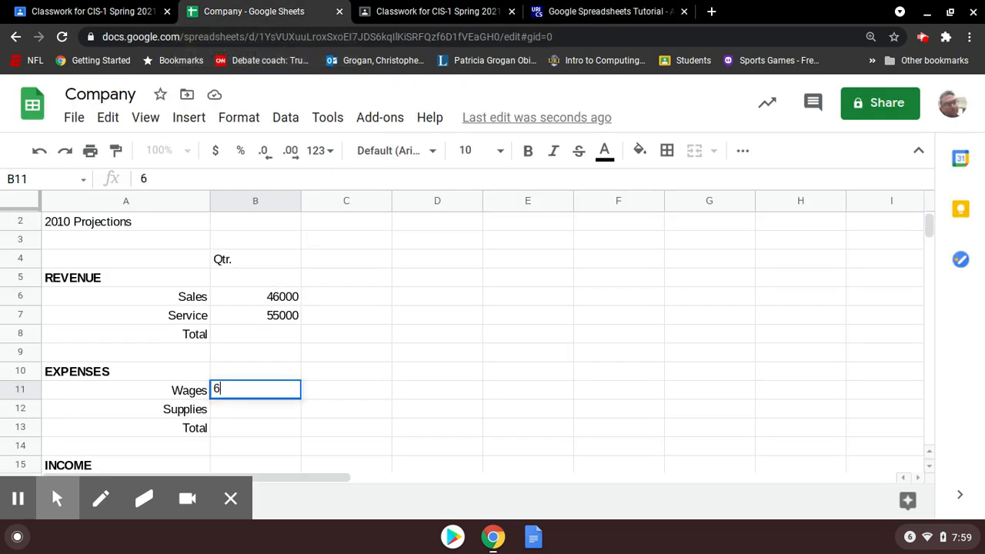
type("2000")
key("Return")
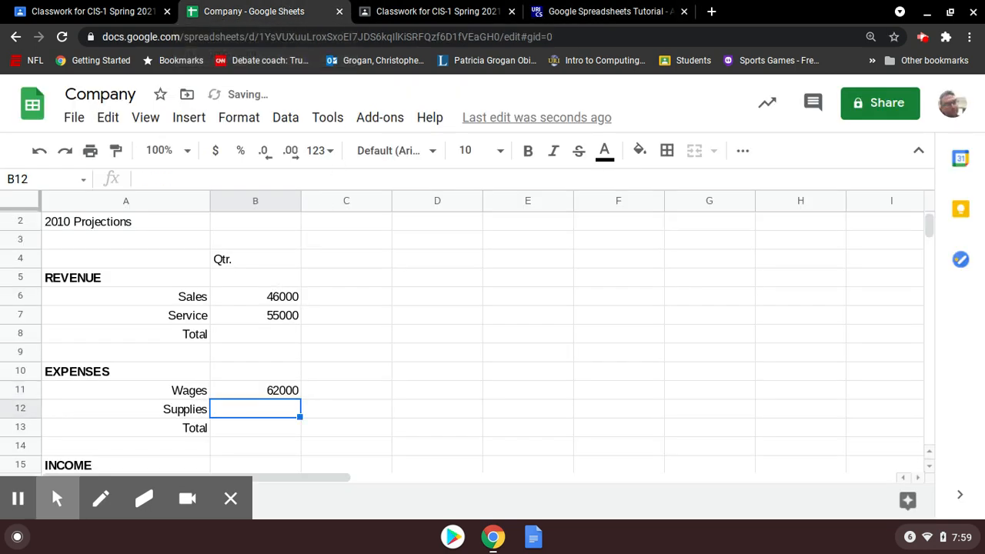
type("22500")
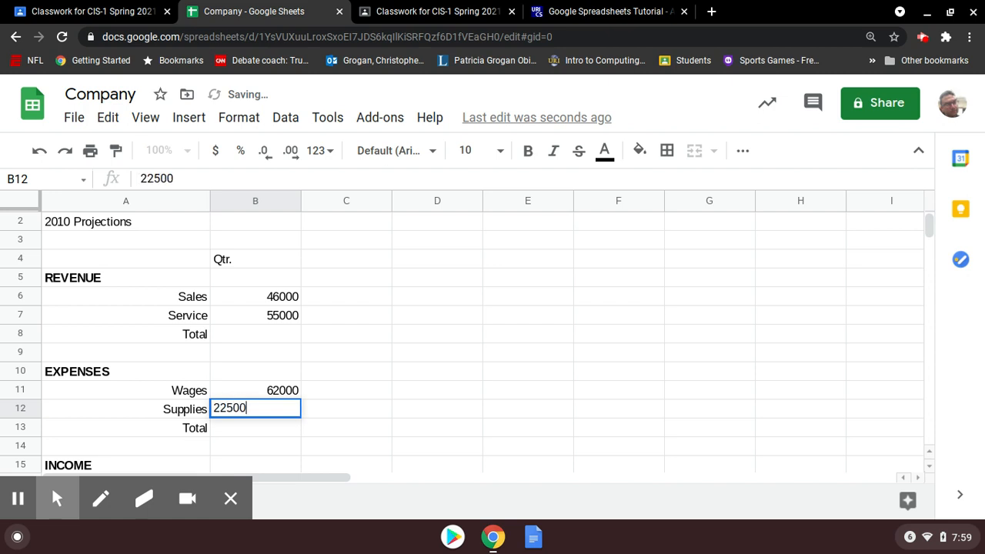
key("Return")
Switch to the tutorial and read the instructions for the formula that sums Sales and Service in B8
left_click(420, 9)
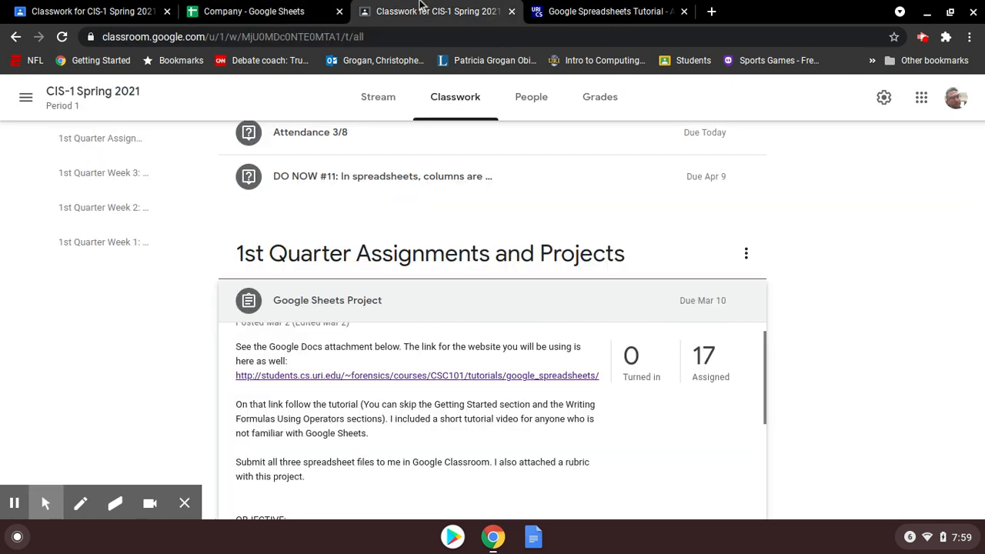
left_click(553, 10)
scroll(367, 266, "down", 2)
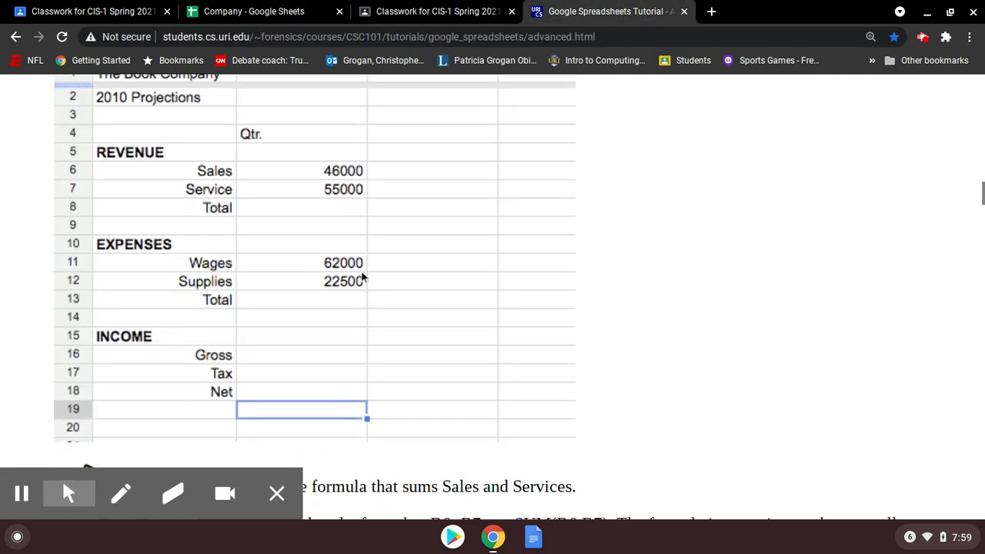
scroll(358, 284, "down", 5)
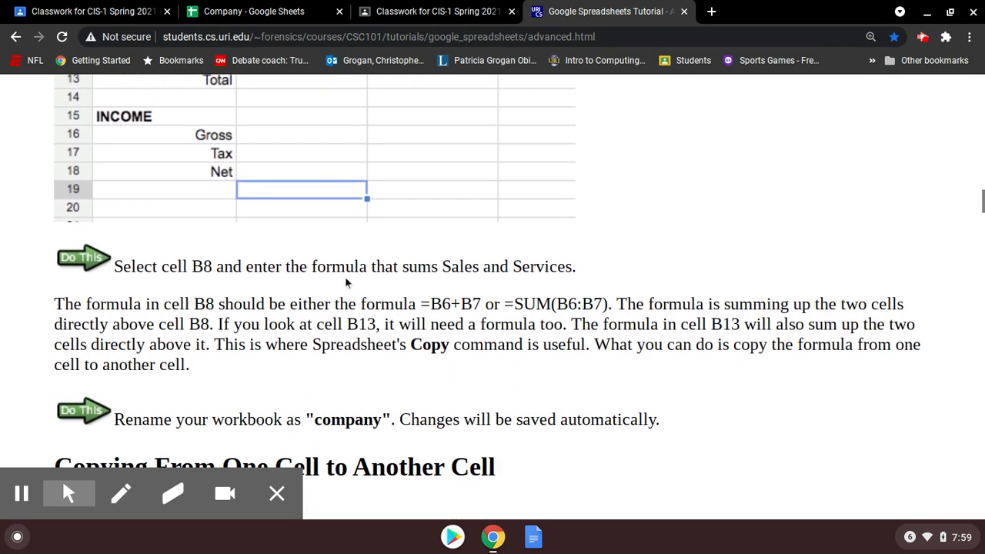
left_click_drag(184, 264, 287, 275)
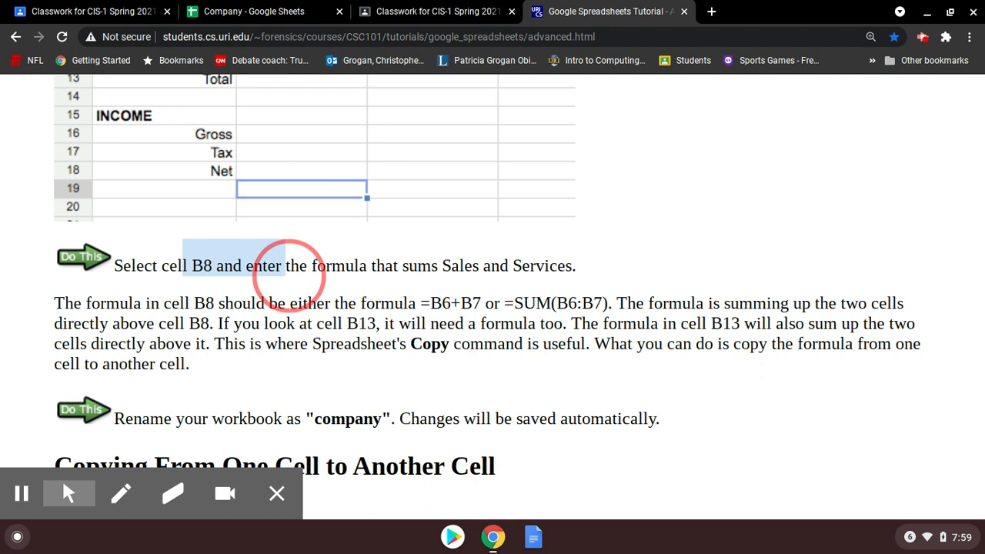
scroll(319, 274, "up", 2)
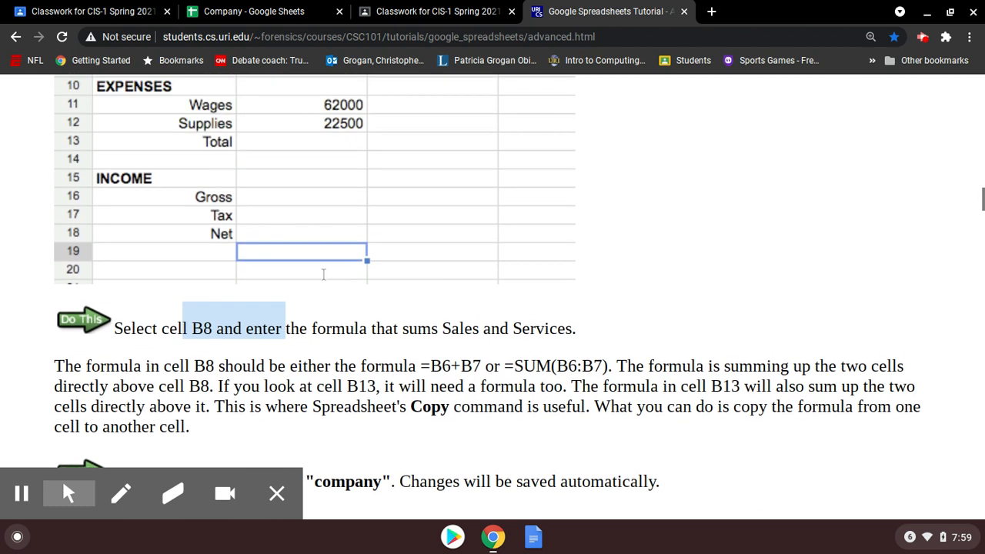
left_click_drag(55, 367, 373, 422)
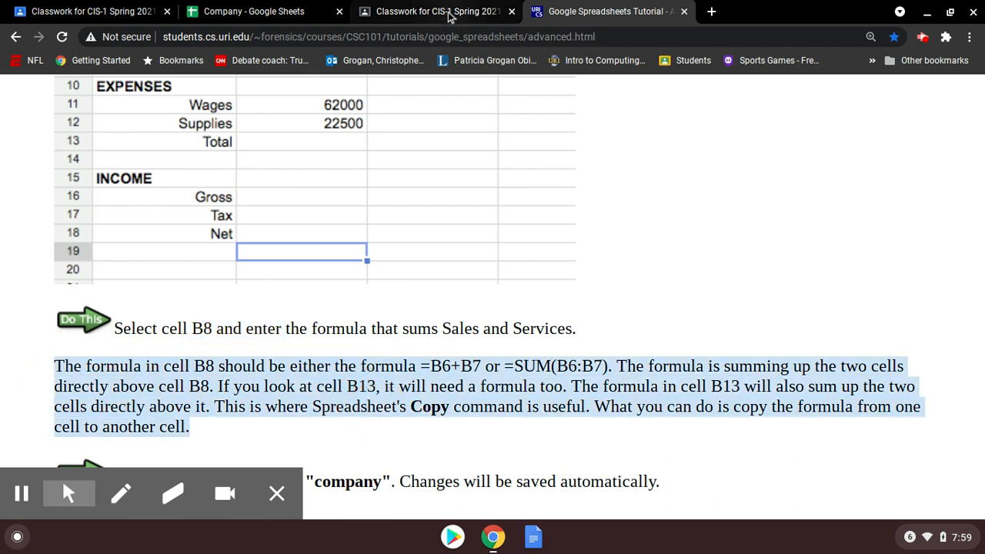
left_click(446, 382)
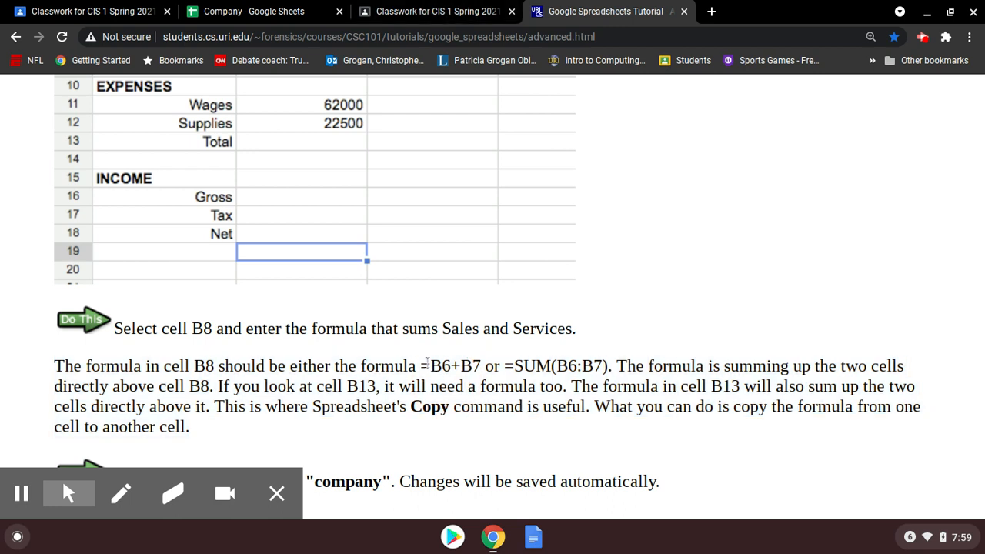
left_click_drag(421, 365, 483, 366)
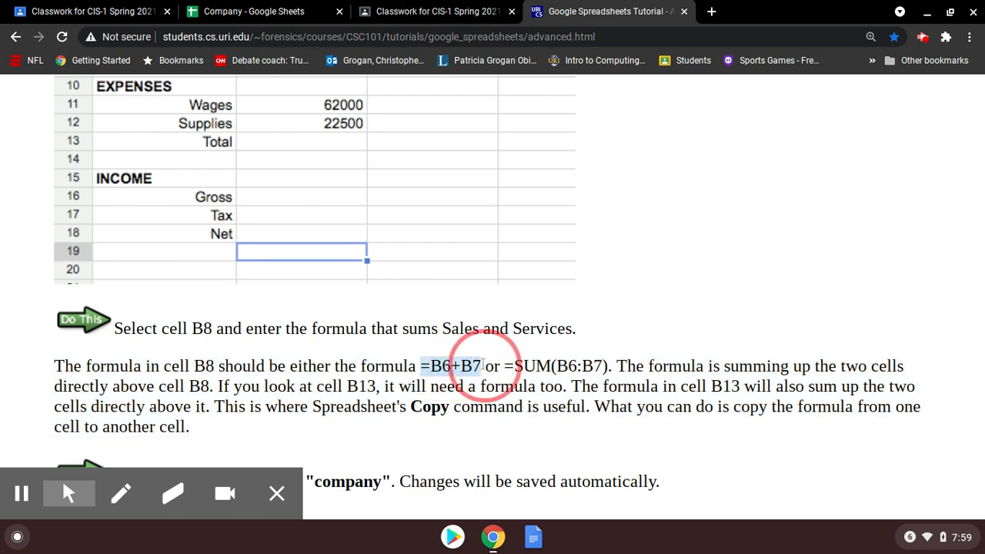
left_click(519, 368)
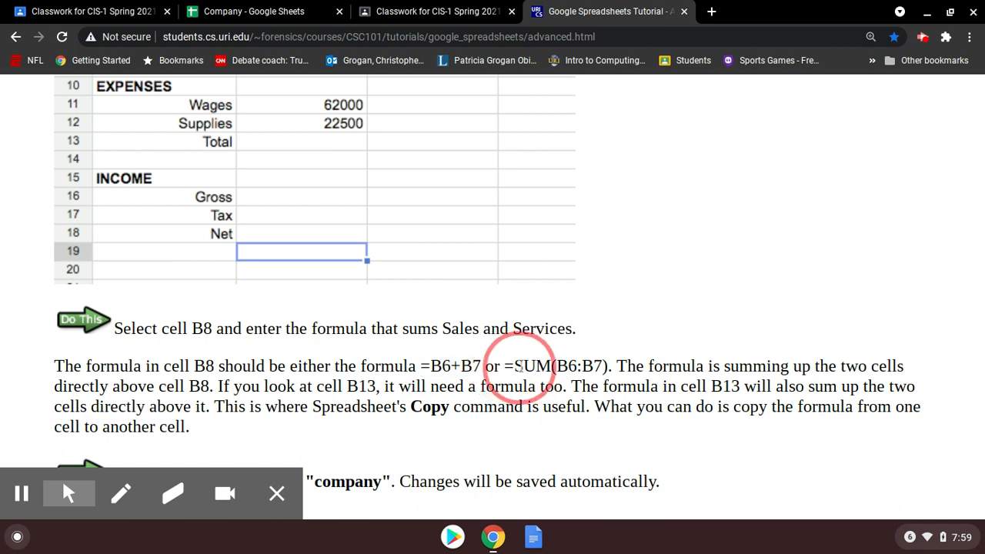
left_click(612, 368)
left_click_drag(505, 367, 608, 366)
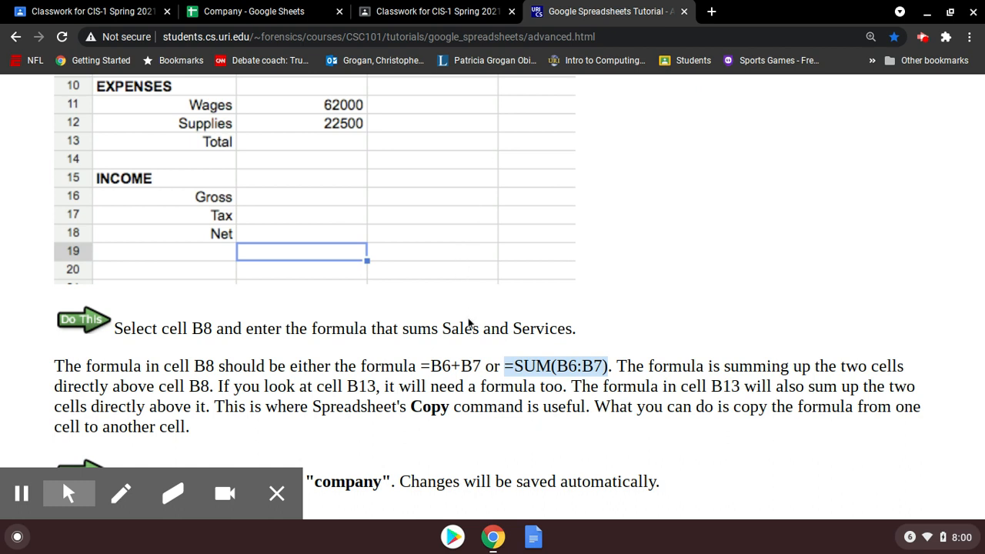
left_click_drag(481, 366, 431, 366)
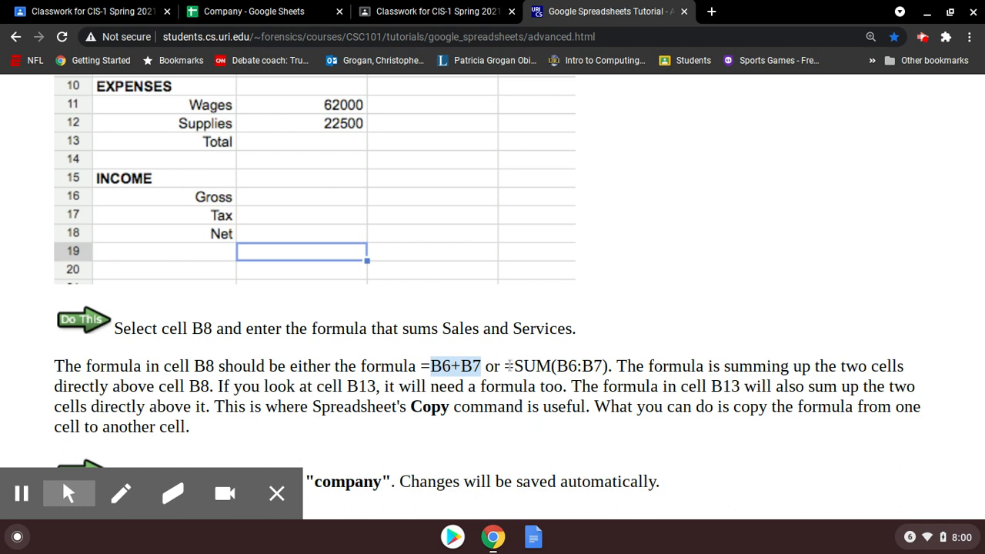
left_click_drag(505, 366, 608, 366)
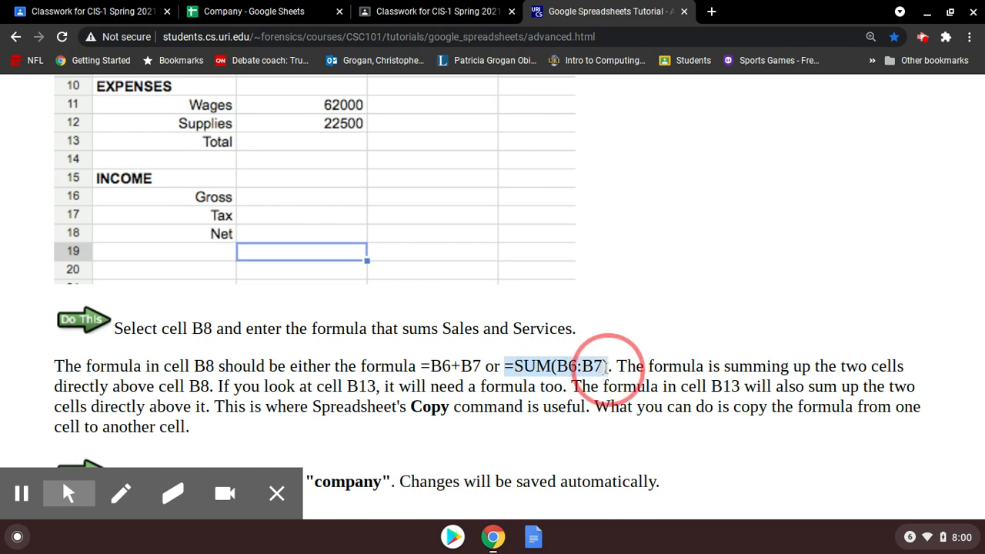
Switch to the Company spreadsheet, enter =SUM(B6:B7) in the revenue Total cell B8, and inspect the entered formula
left_click(269, 9)
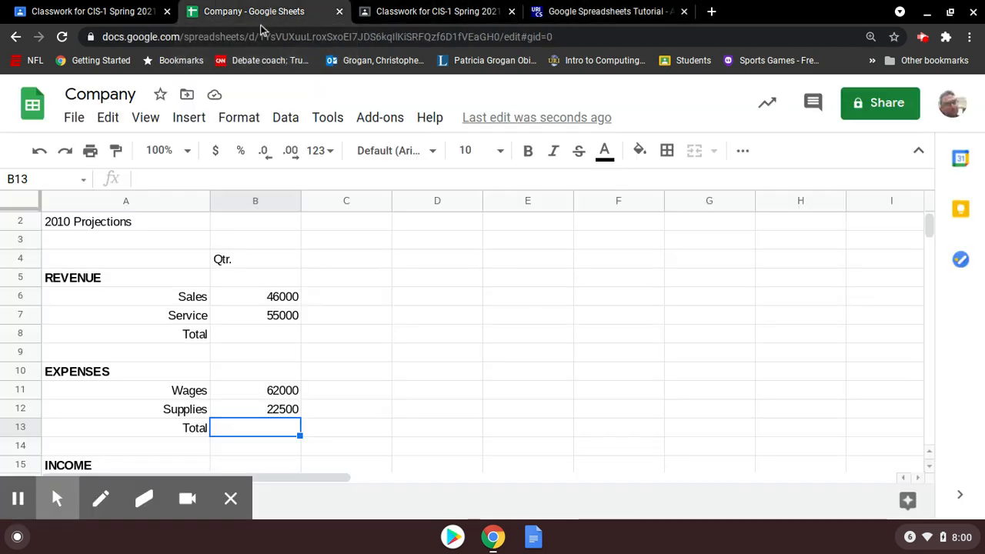
left_click(289, 336)
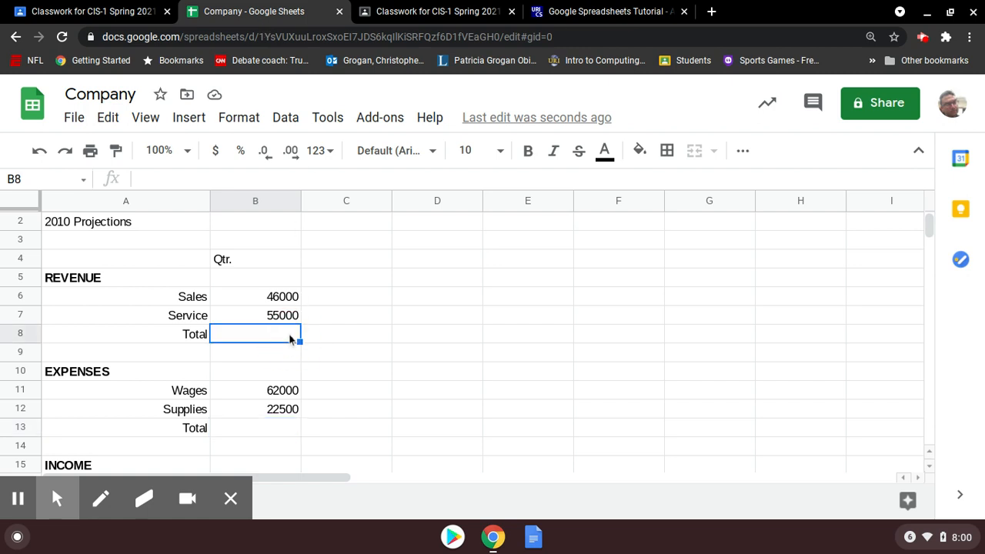
type("=")
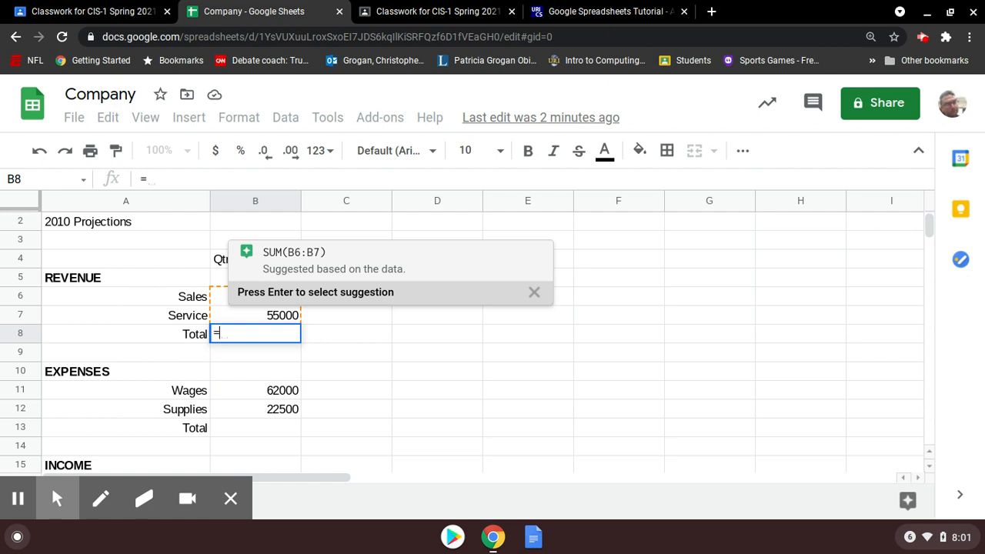
type("S")
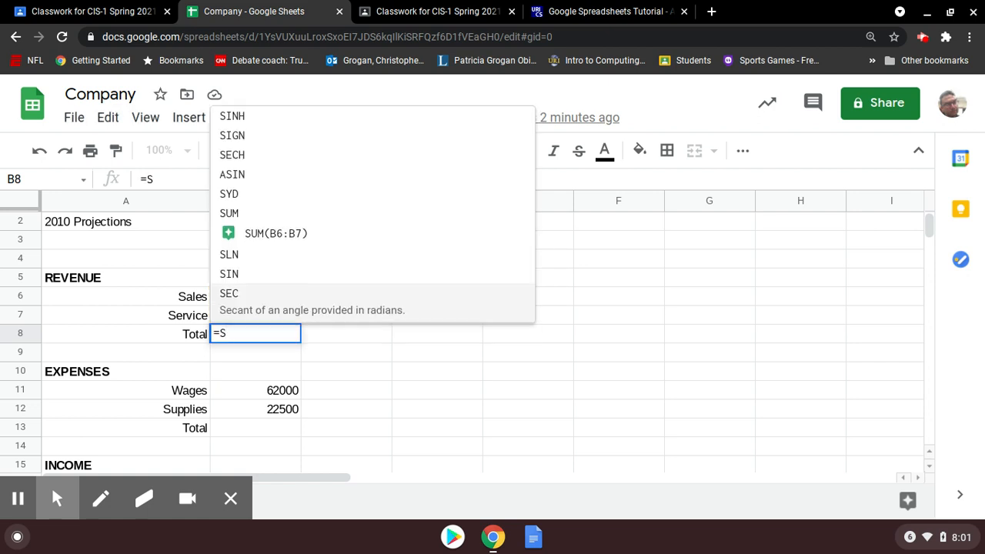
type("UM")
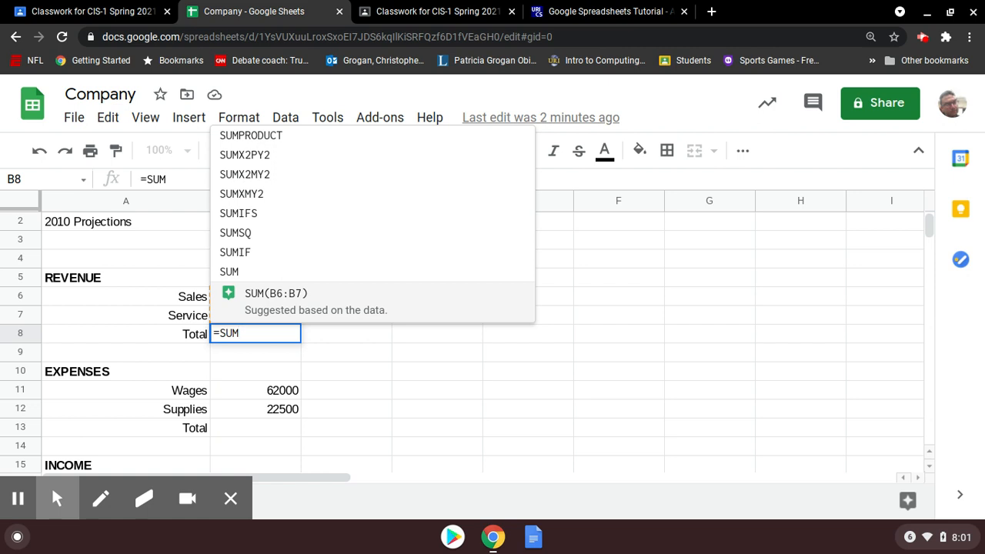
type("(")
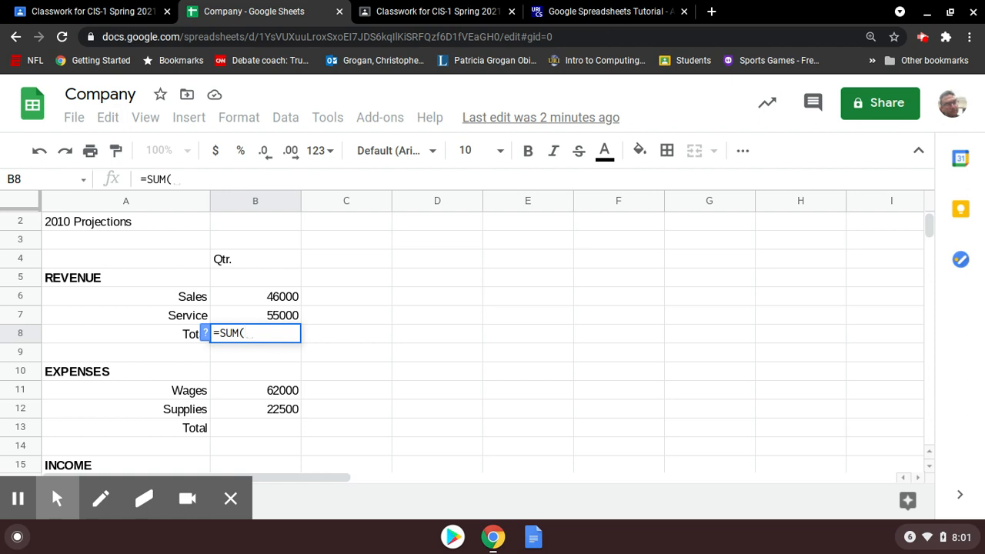
left_click(261, 304)
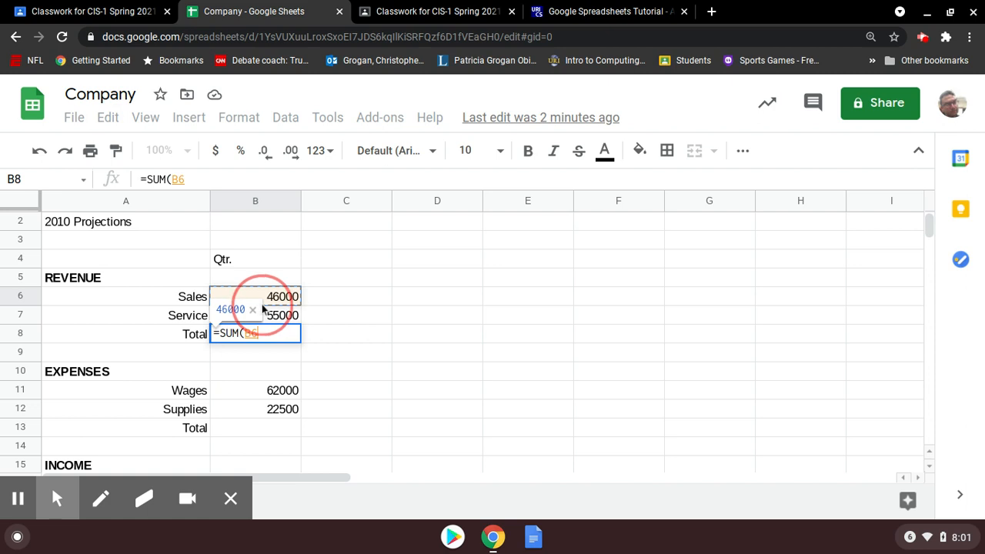
left_click_drag(262, 304, 264, 314)
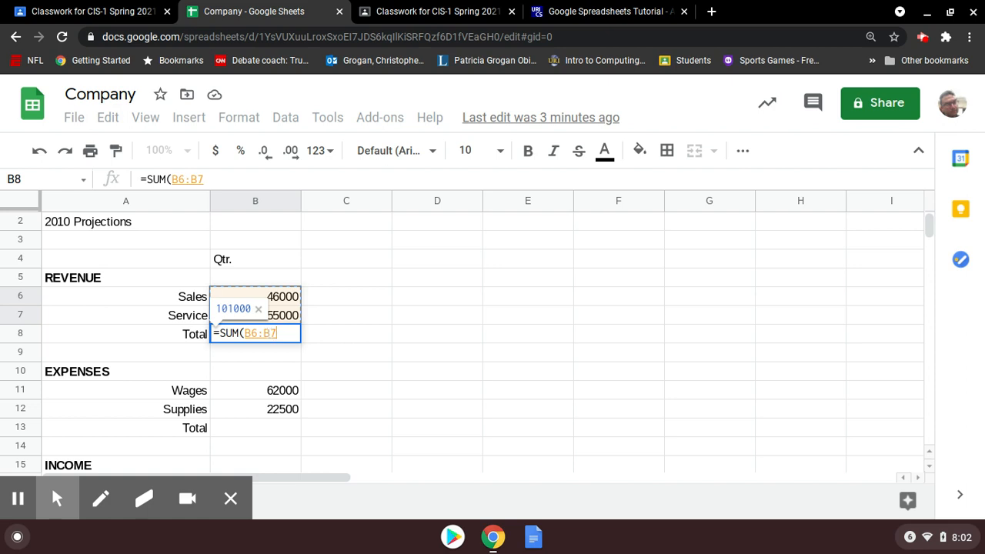
type(")")
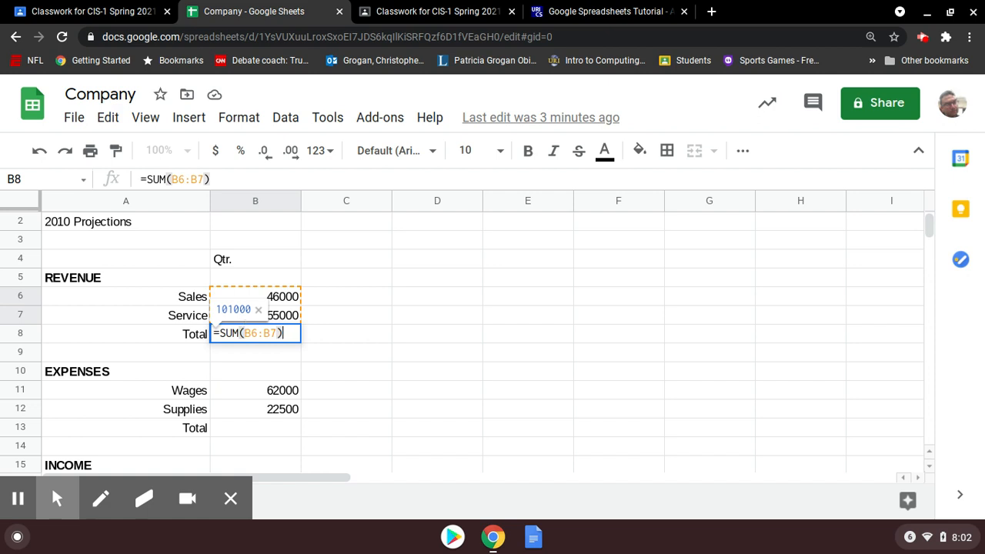
key("Return")
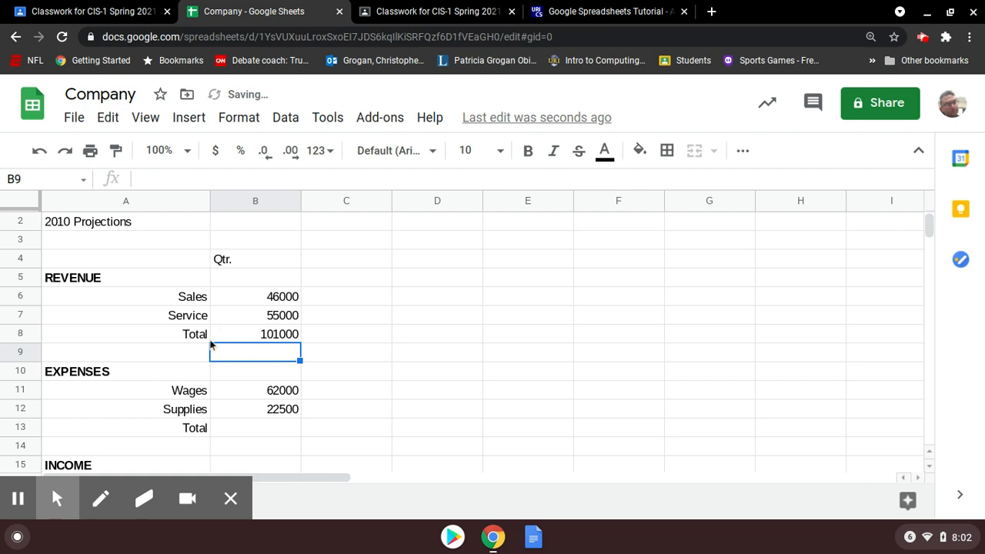
left_click(241, 337)
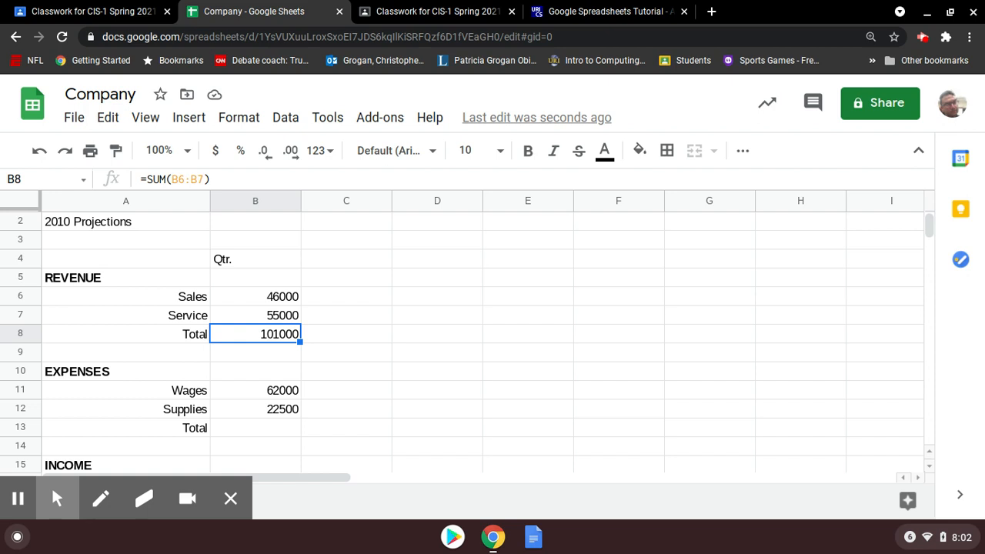
left_click(247, 179)
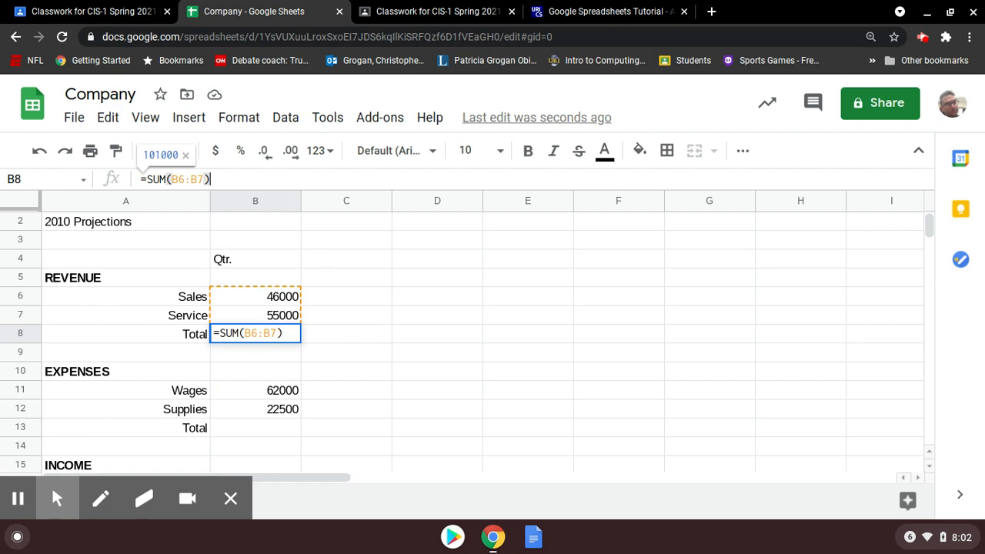
left_click(923, 39)
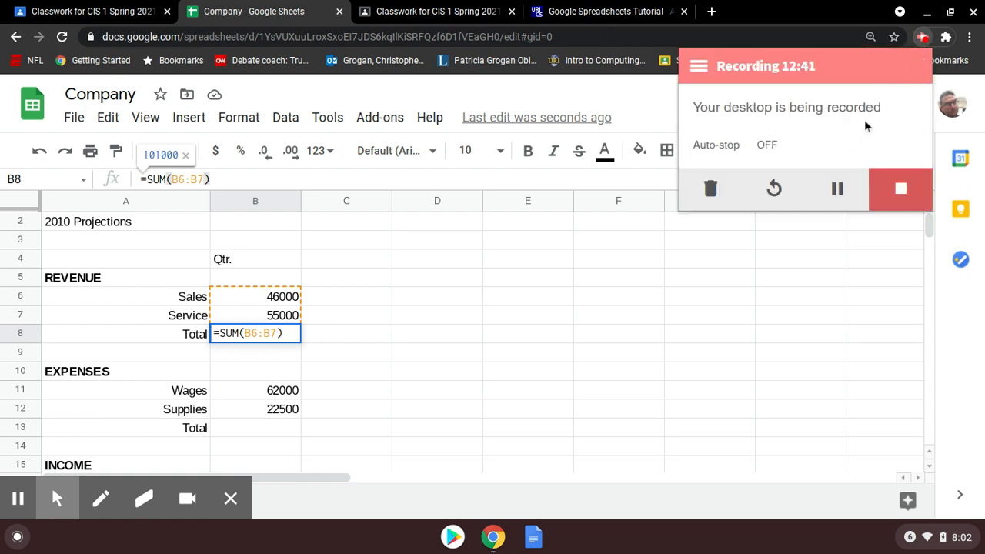
left_click(839, 187)
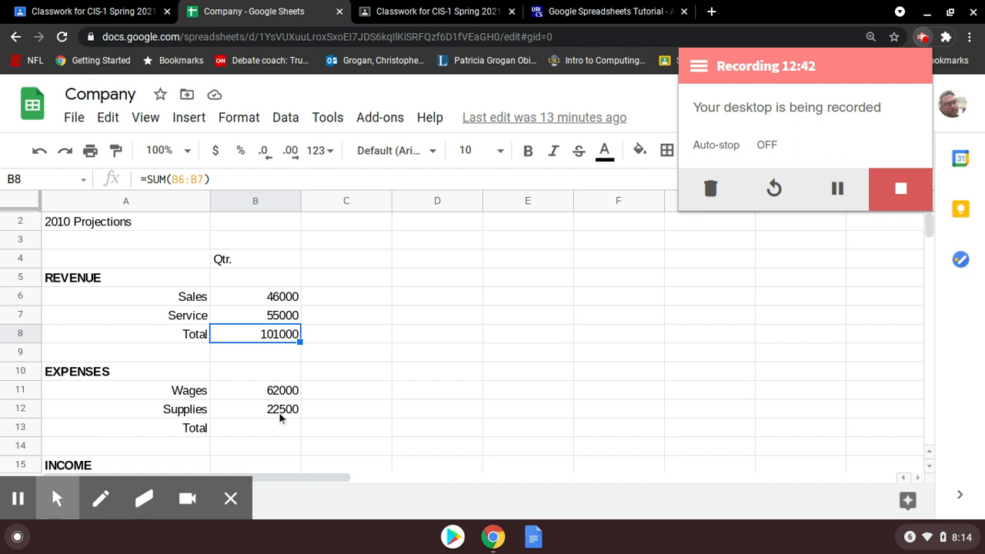
Enter =SUM(B11:B12) in the expenses Total cell B13 to add Wages and Supplies
left_click(266, 429)
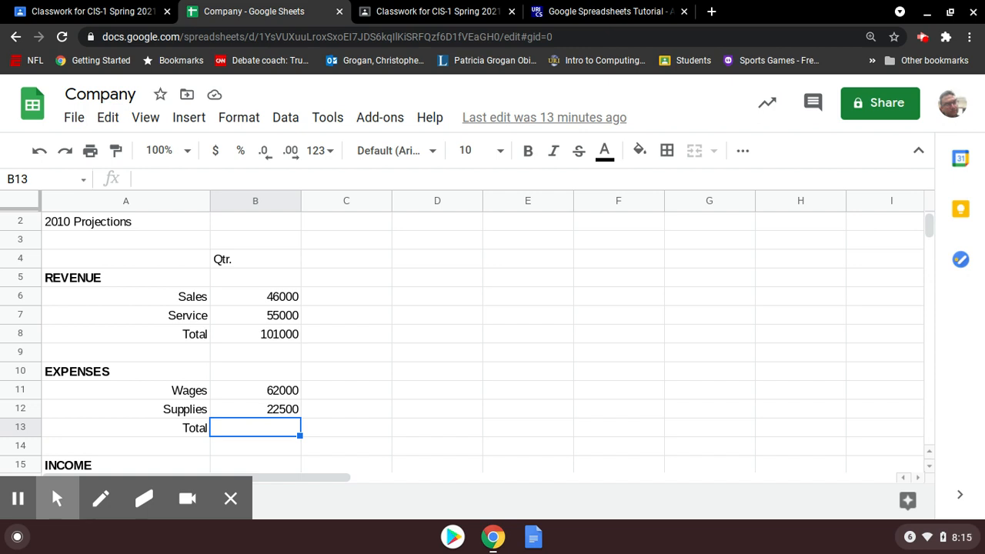
type("=SUM(")
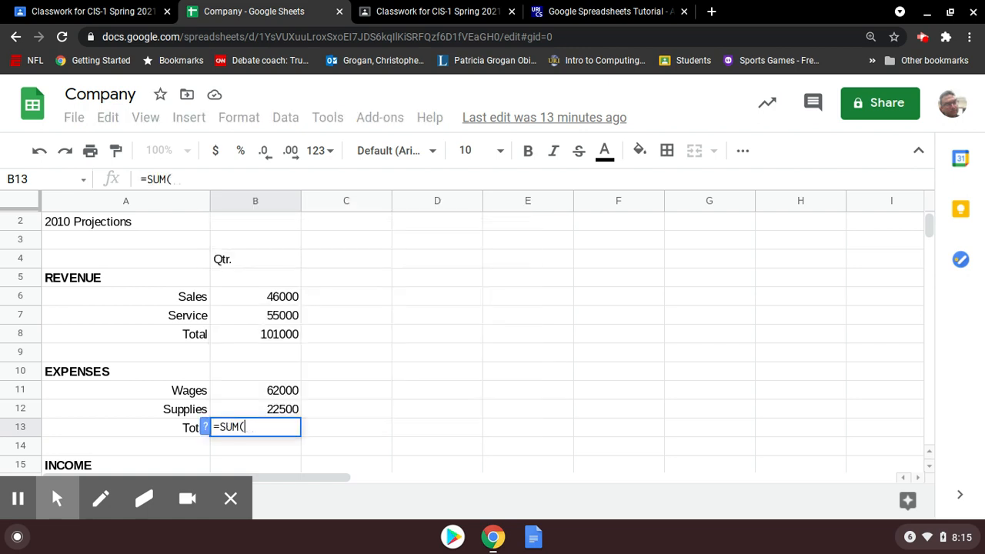
left_click(259, 386)
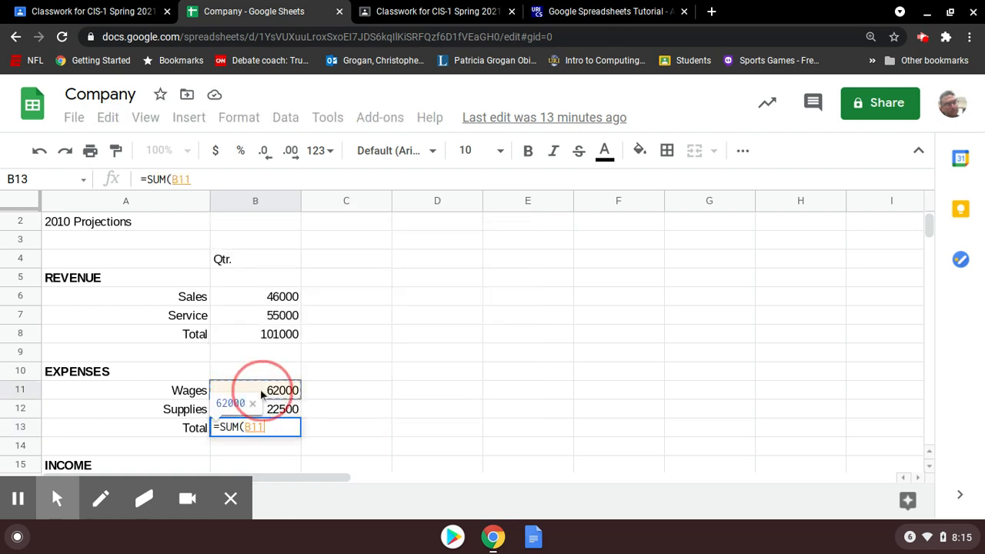
left_click_drag(264, 406, 264, 407)
type(")")
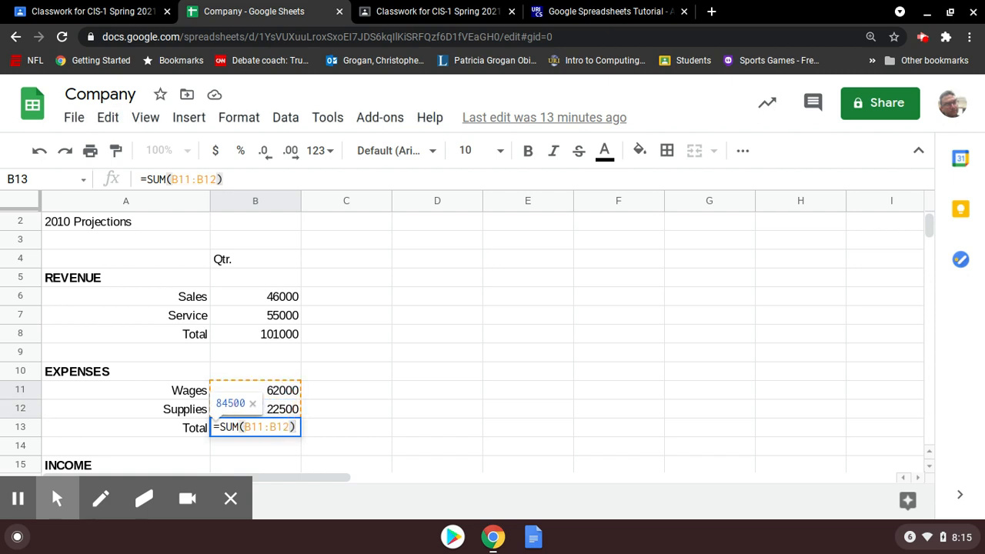
key("Return")
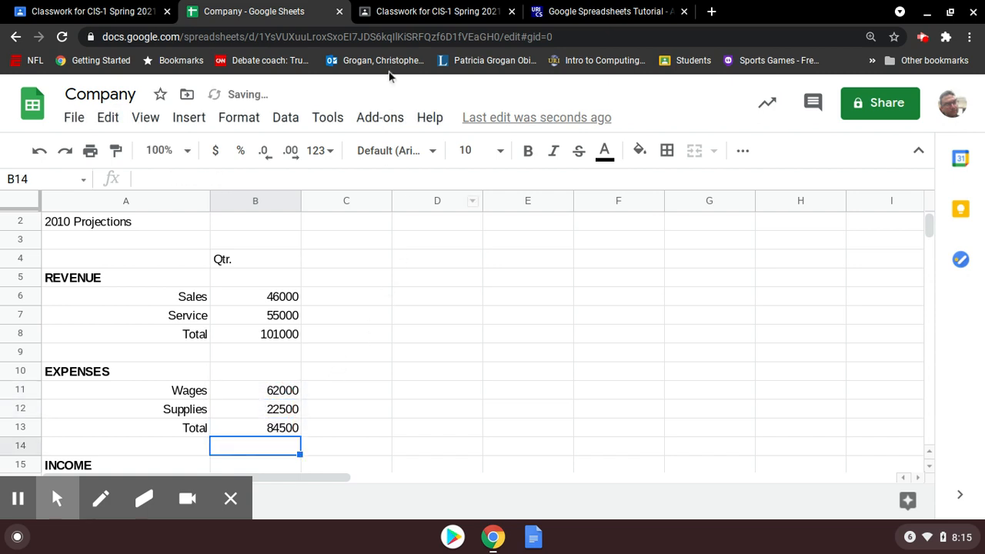
Switch to the spreadsheets tutorial and read the section on copying the B8 formula from one cell to another, including its example workbook
left_click(416, 7)
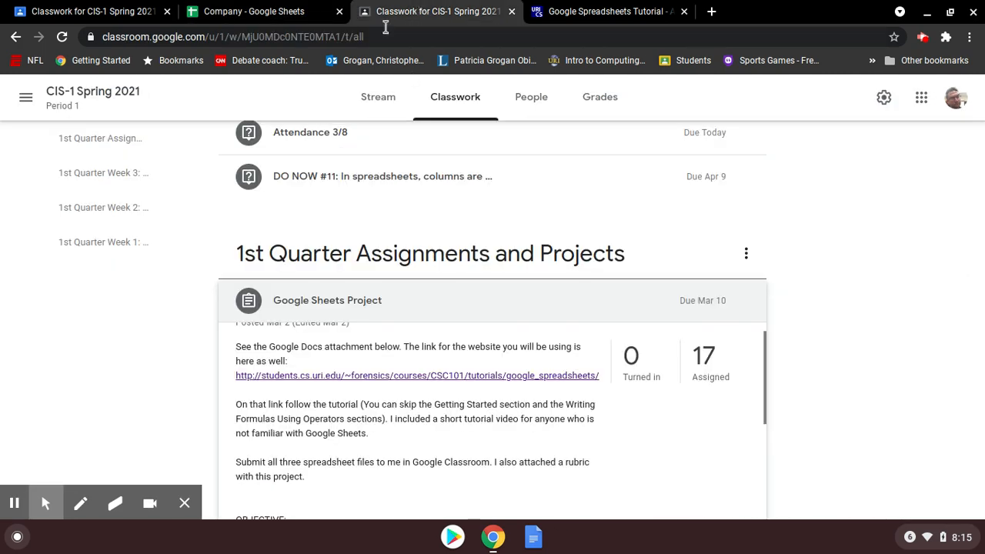
left_click(556, 7)
scroll(493, 193, "down", 5)
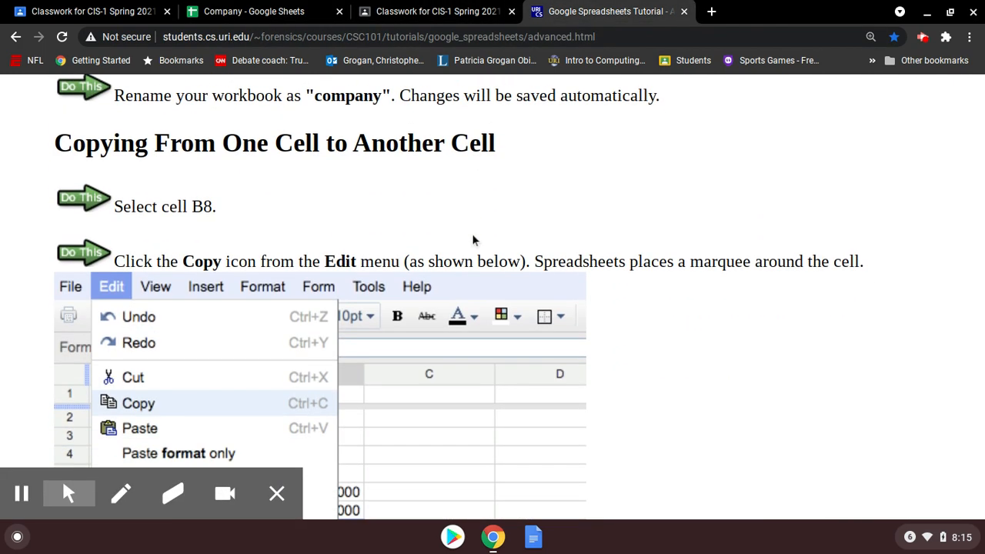
scroll(473, 241, "down", 4)
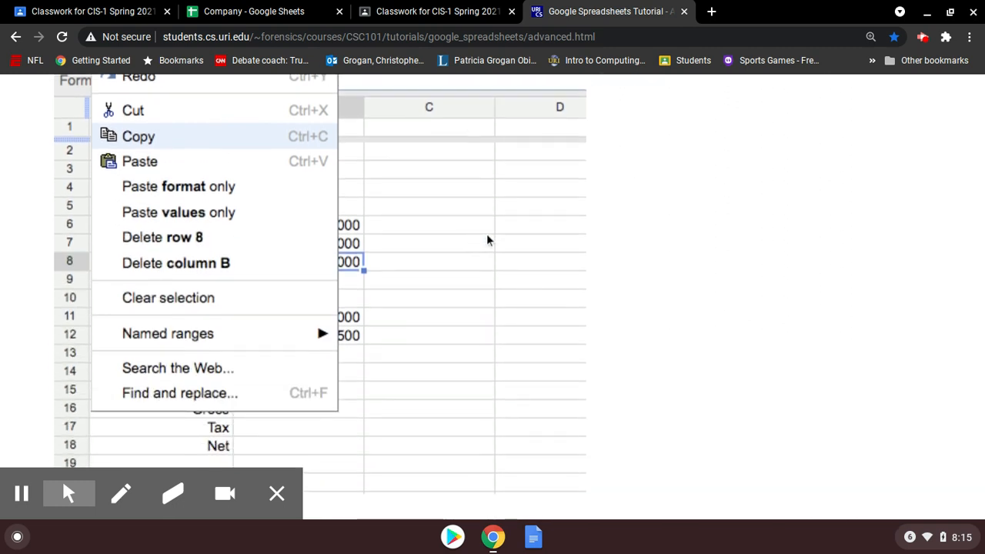
scroll(623, 233, "up", 3)
scroll(622, 234, "up", 1)
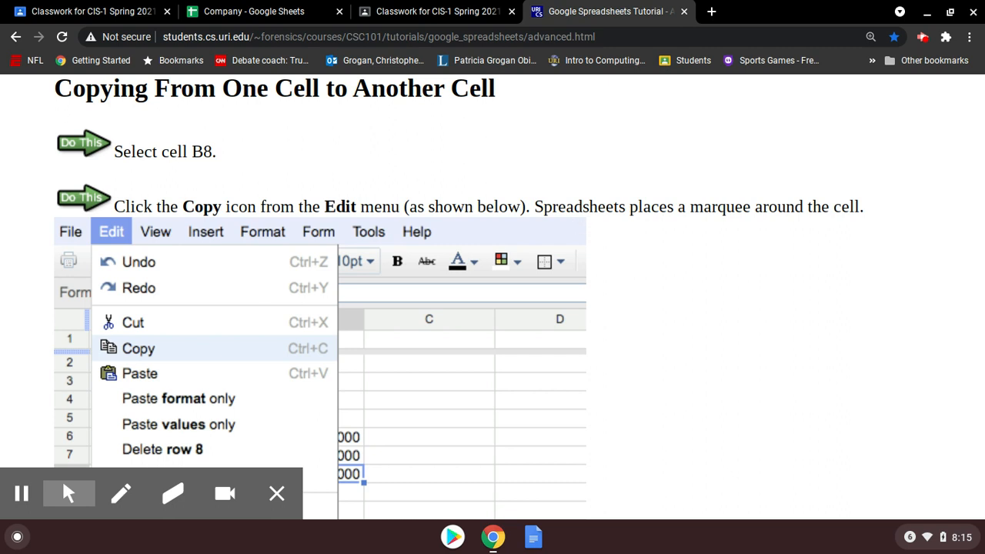
scroll(572, 226, "down", 7)
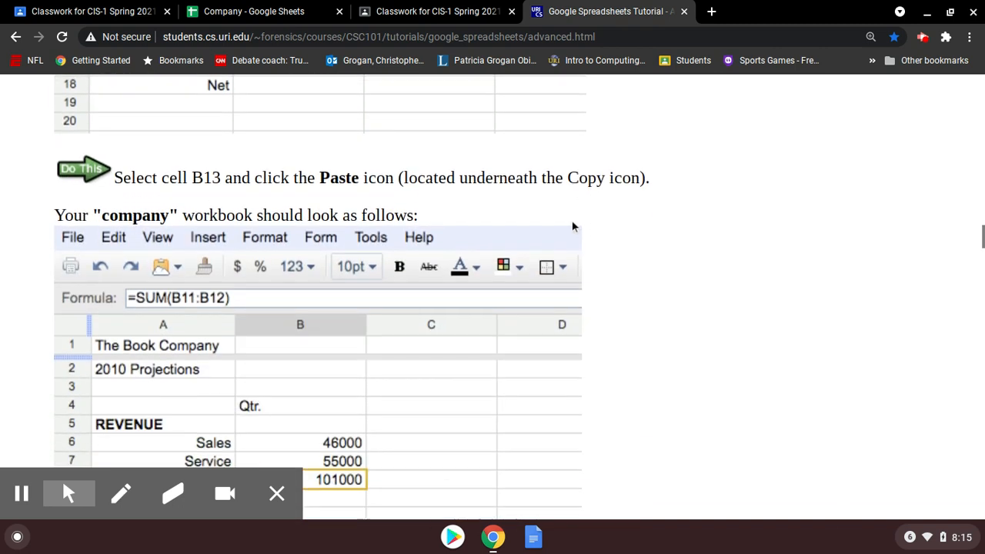
scroll(571, 220, "down", 2)
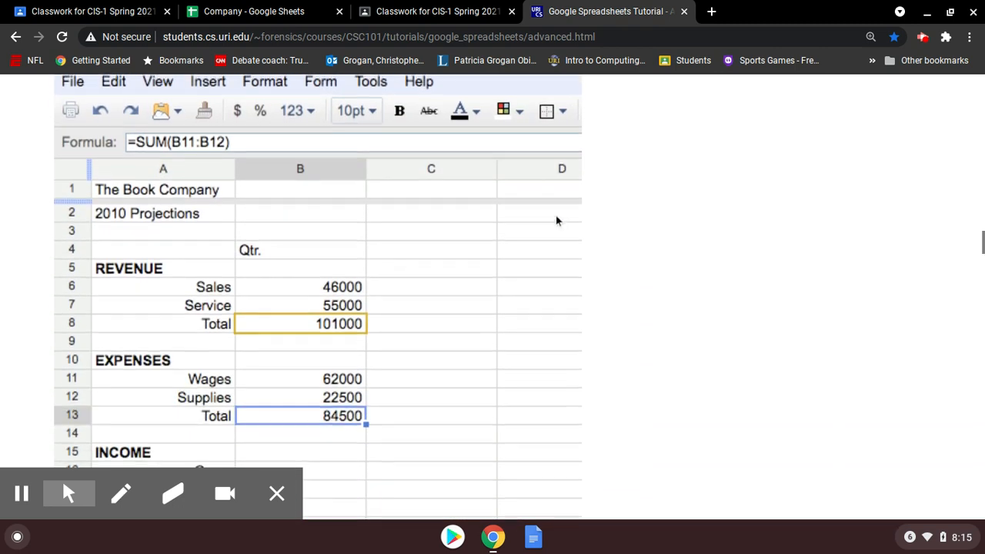
scroll(558, 221, "up", 1)
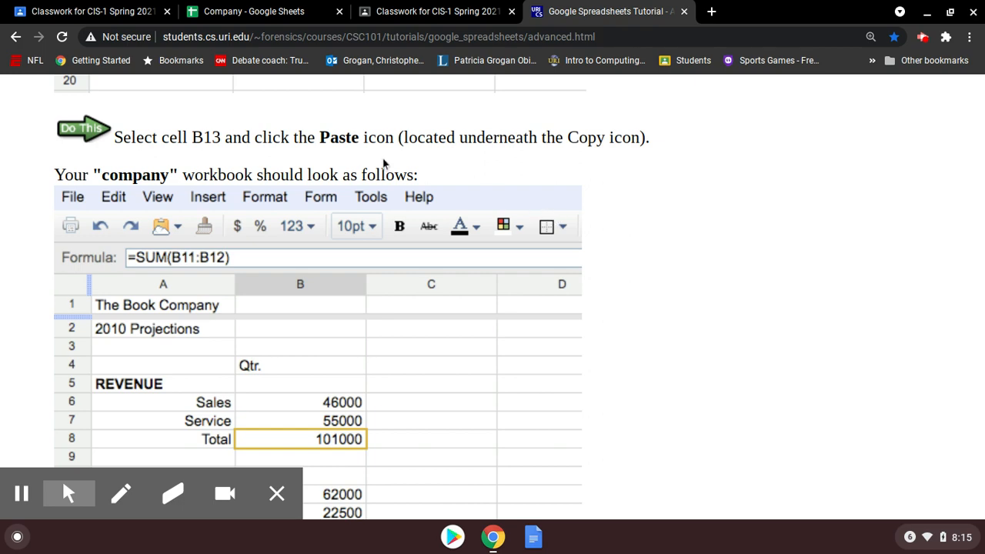
scroll(384, 163, "up", 5)
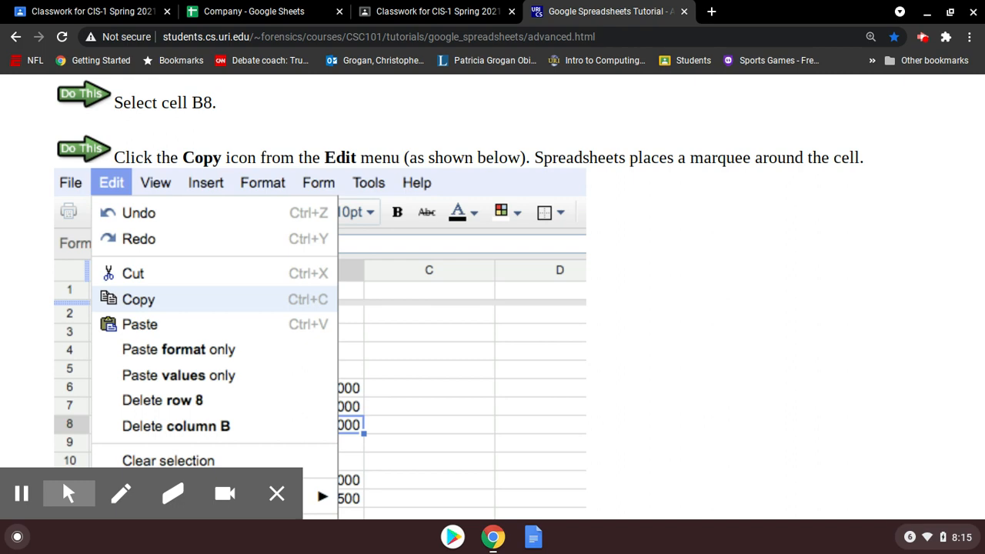
scroll(382, 158, "down", 10)
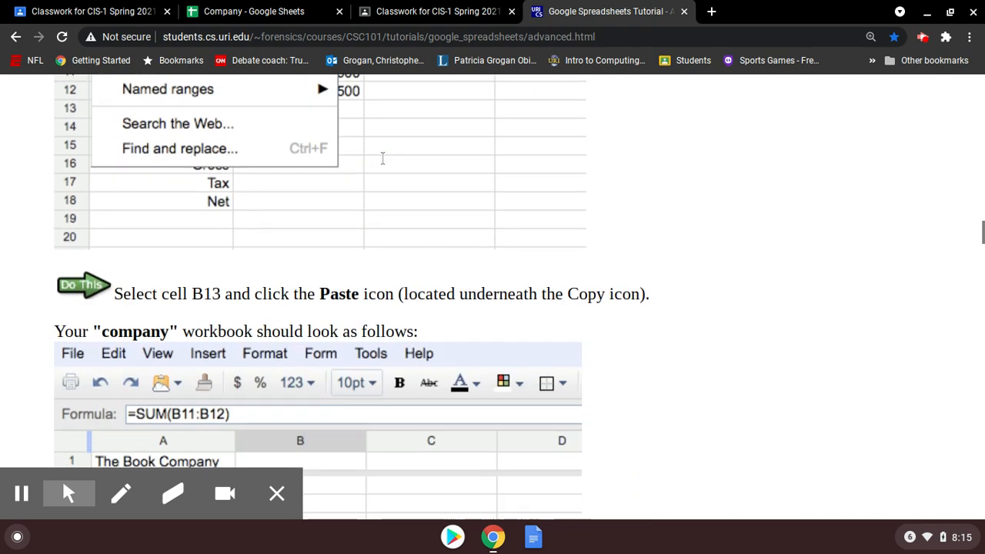
scroll(382, 158, "down", 2)
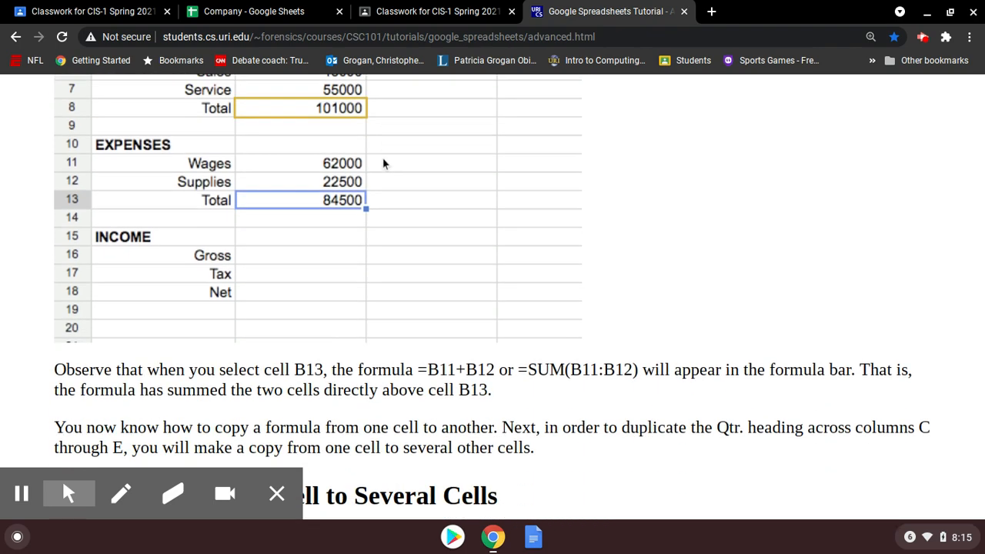
Read the tutorial section on copying from one cell to several cells and examine its example of the Qtr. headings
scroll(384, 163, "down", 3)
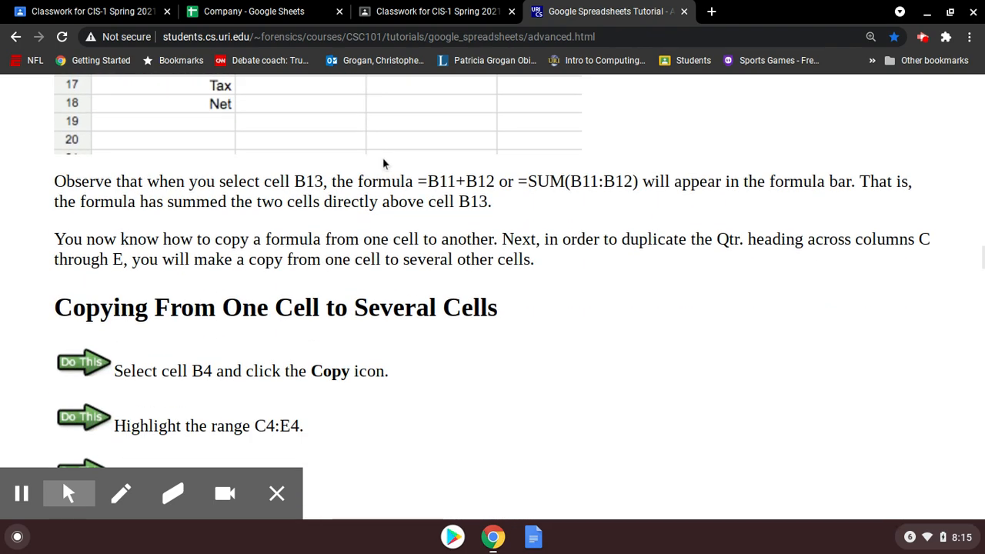
scroll(384, 163, "down", 6)
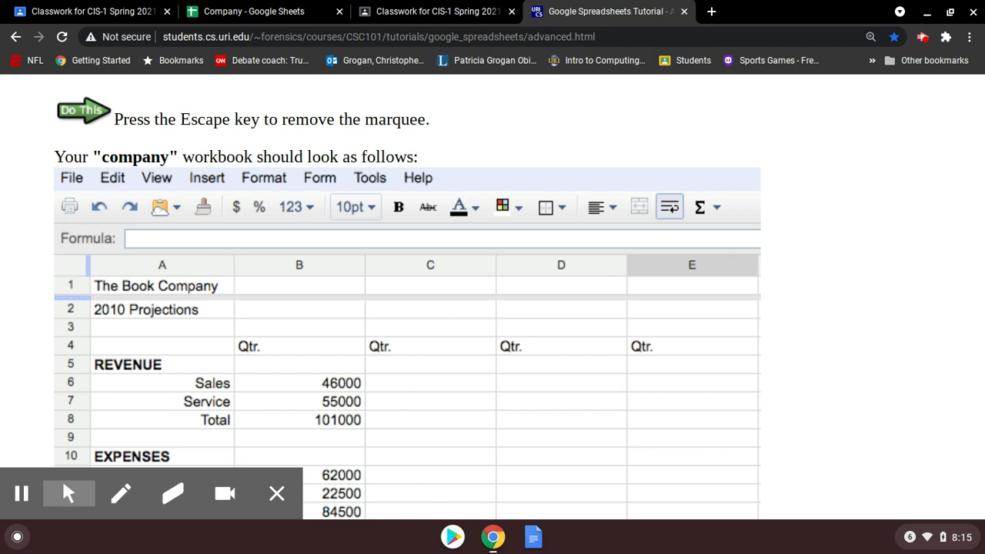
scroll(348, 331, "up", 1)
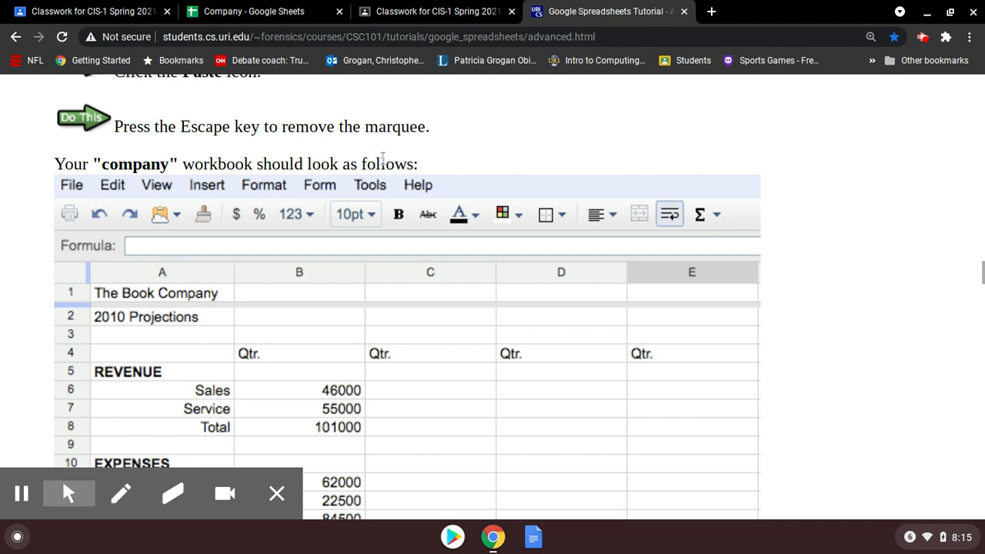
scroll(347, 331, "down", 2)
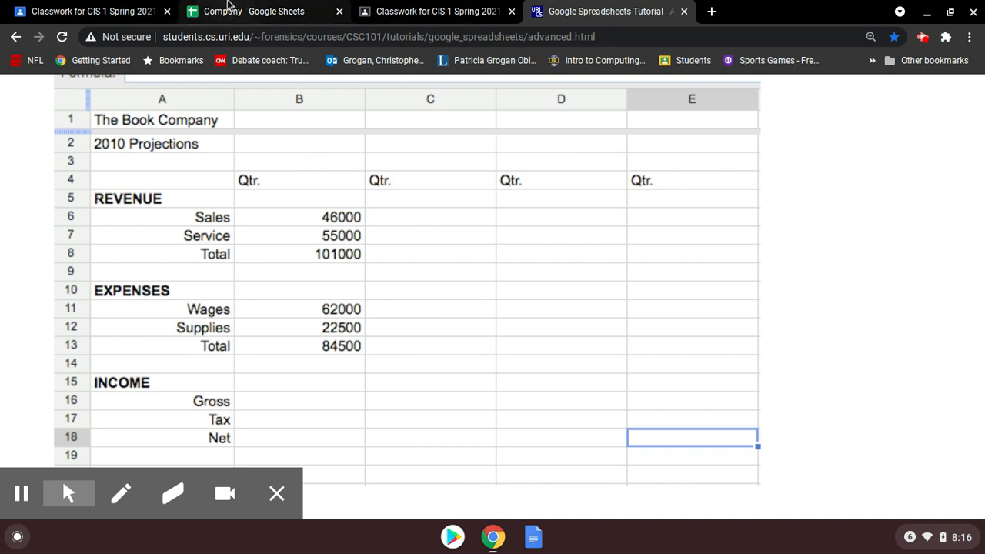
Switch to the Company spreadsheet and fill the Qtr. heading from B4 across C4:E4
left_click(230, 9)
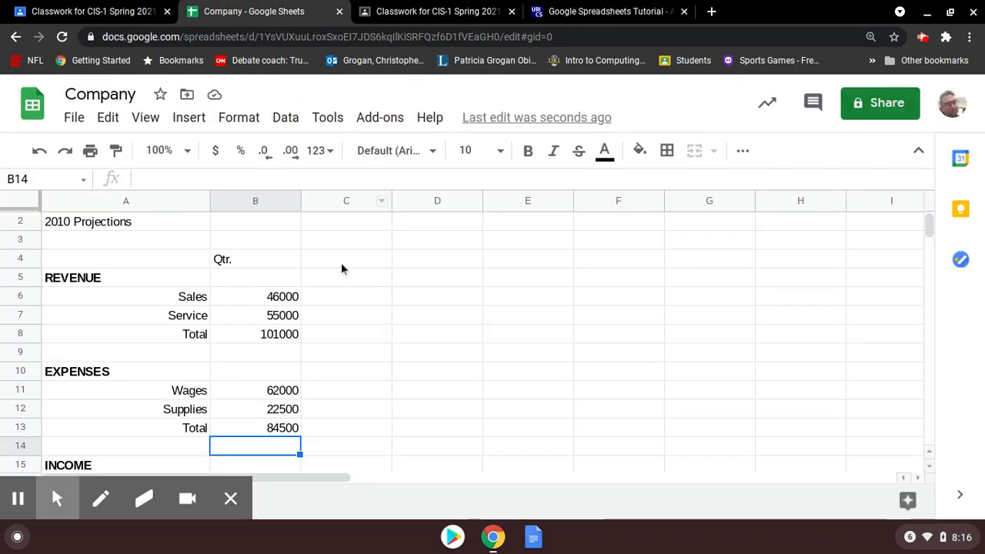
left_click(260, 262)
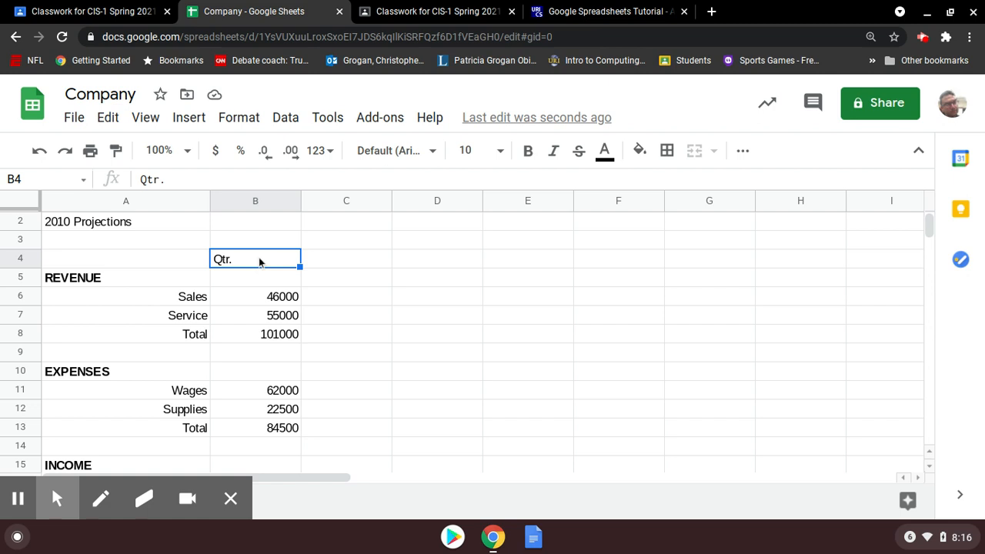
left_click(328, 267)
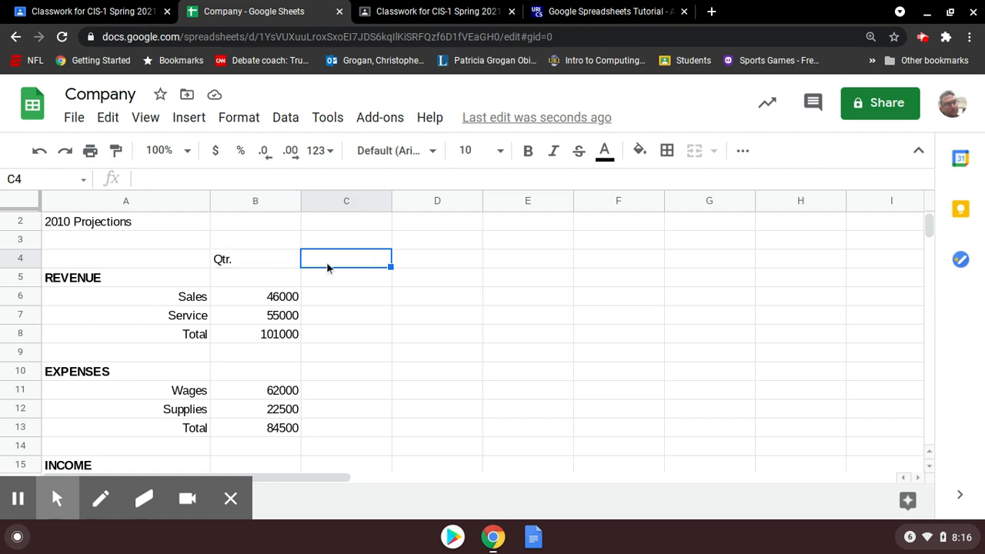
left_click(460, 263)
left_click(532, 262)
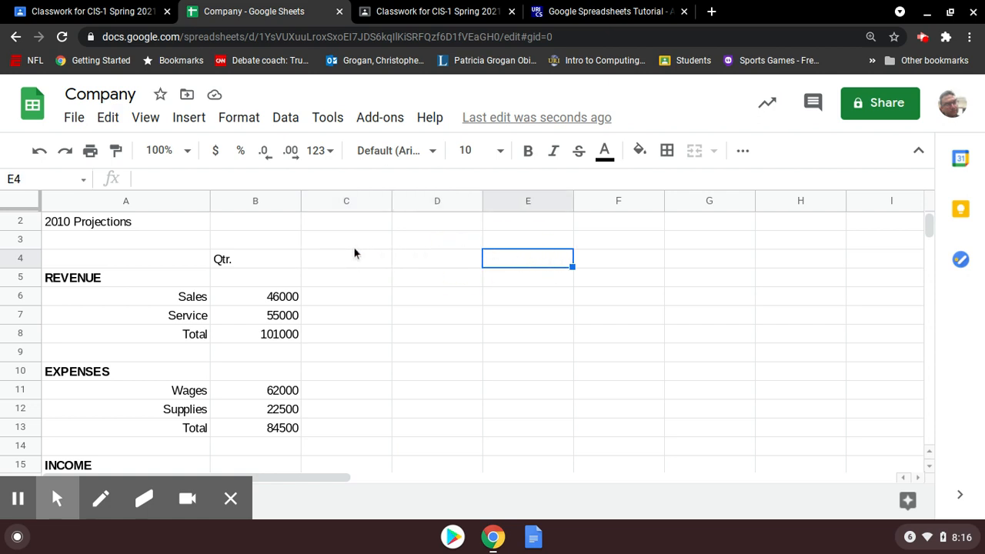
left_click(297, 262)
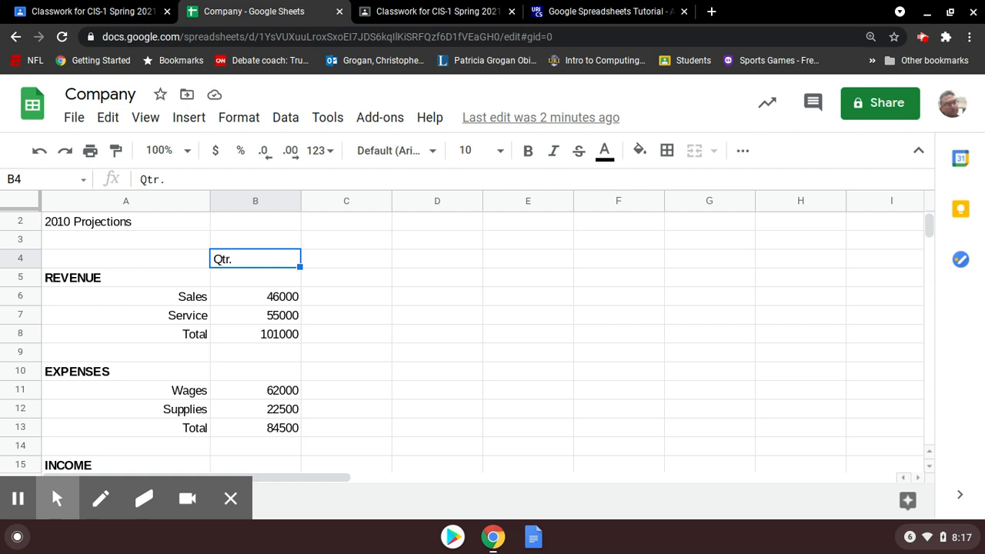
left_click(297, 264)
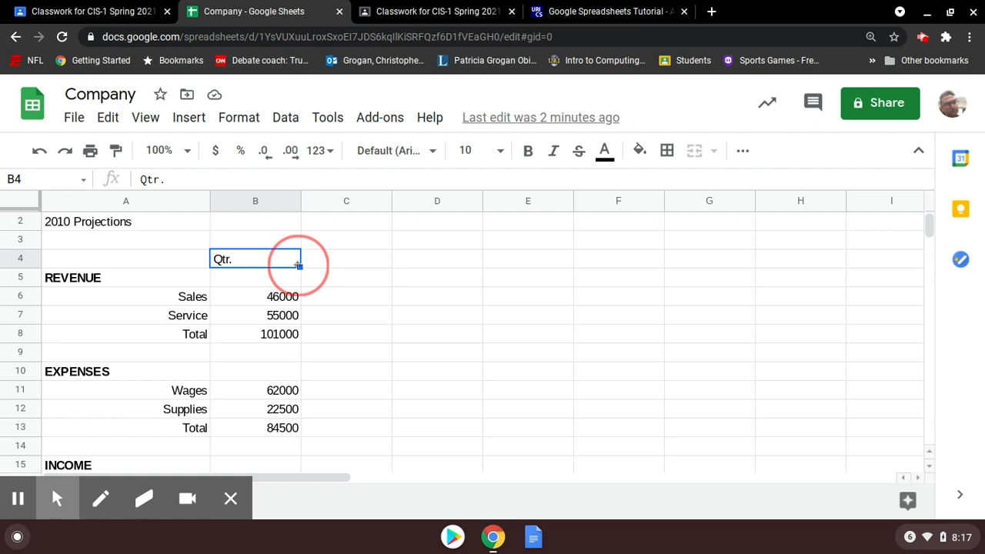
left_click_drag(297, 264, 514, 262)
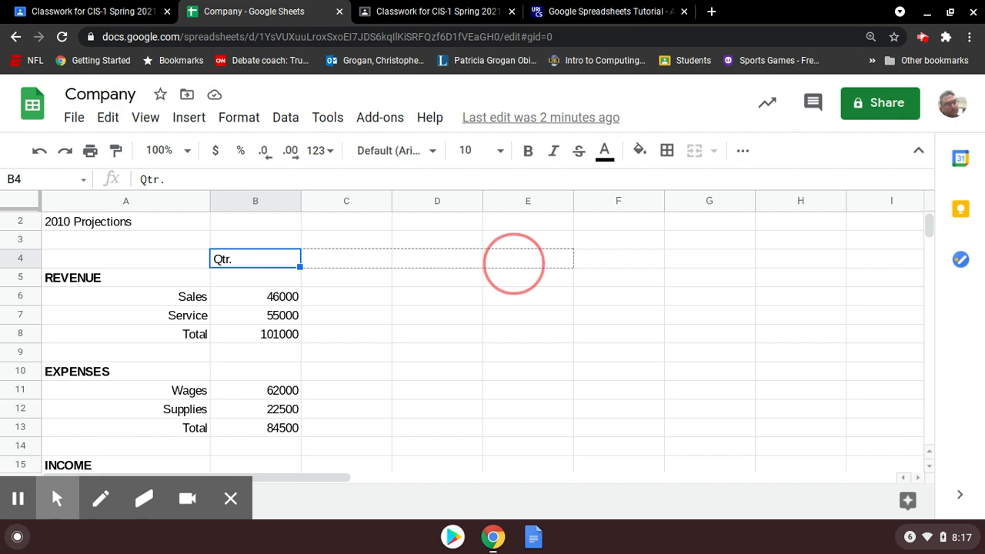
left_click_drag(513, 262, 513, 264)
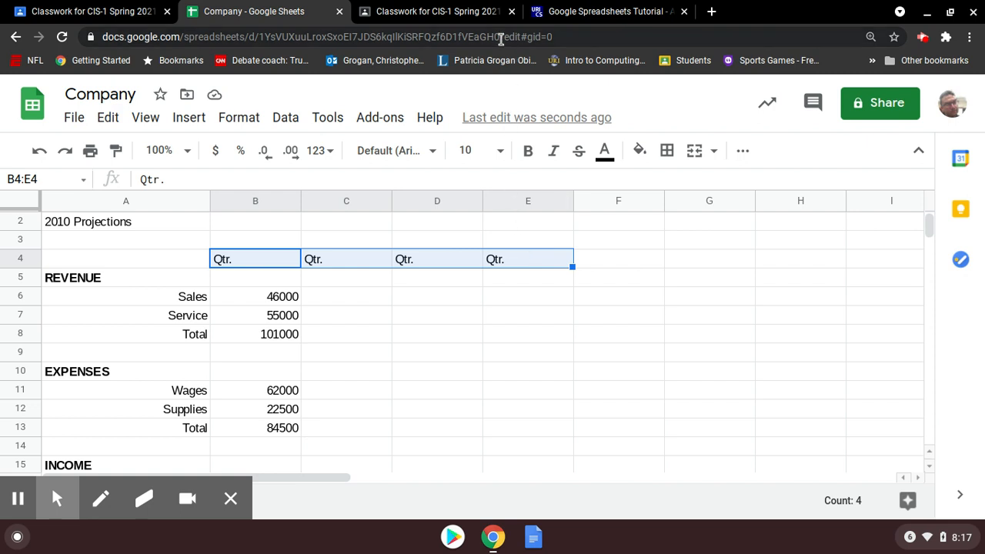
Switch to the tutorial and read the instructions that follow the copied Qtr. headings
left_click(555, 12)
scroll(431, 220, "down", 7)
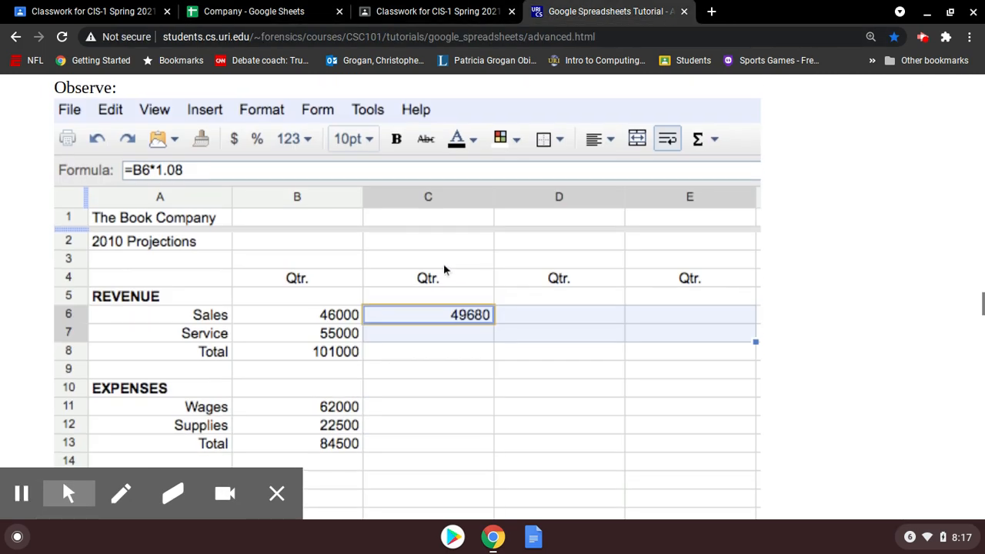
scroll(444, 269, "up", 3)
scroll(444, 267, "up", 7)
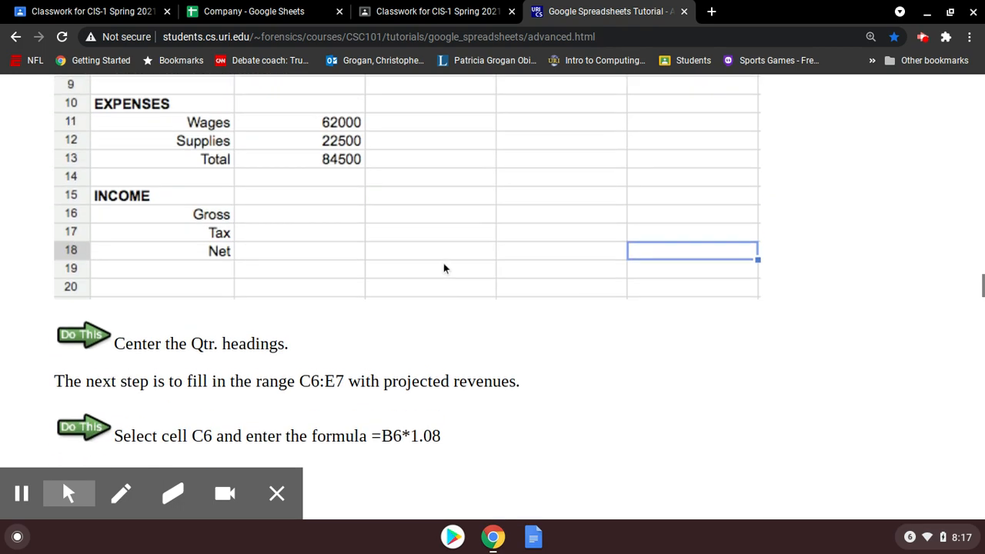
scroll(440, 250, "up", 2)
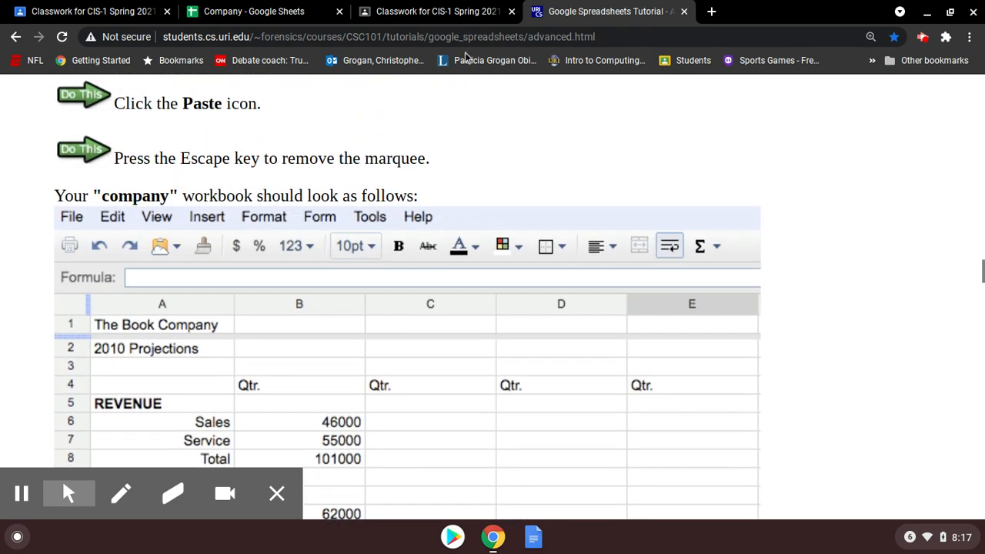
Switch to the Company spreadsheet, center the Qtr. headings in B4:E4, and select cell C6
left_click(292, 9)
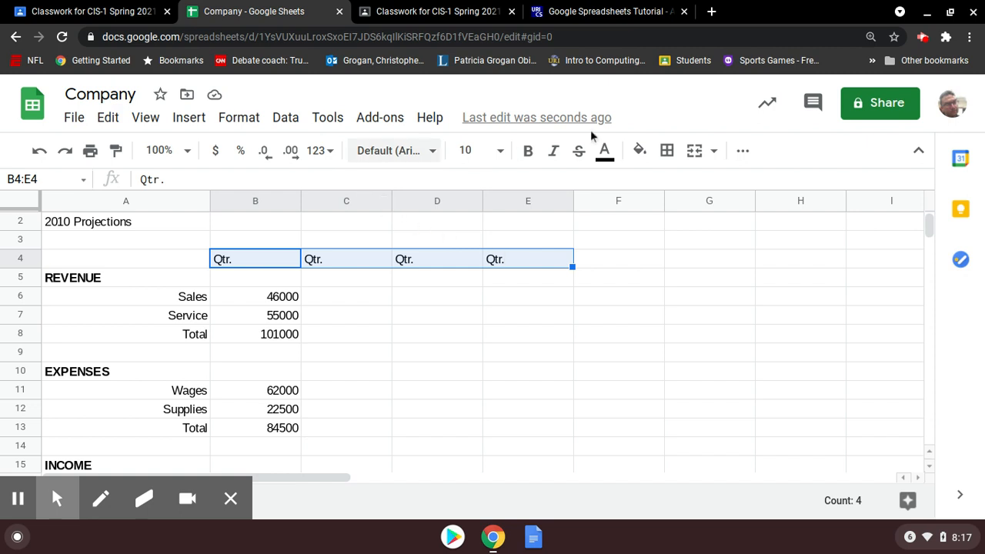
left_click(744, 150)
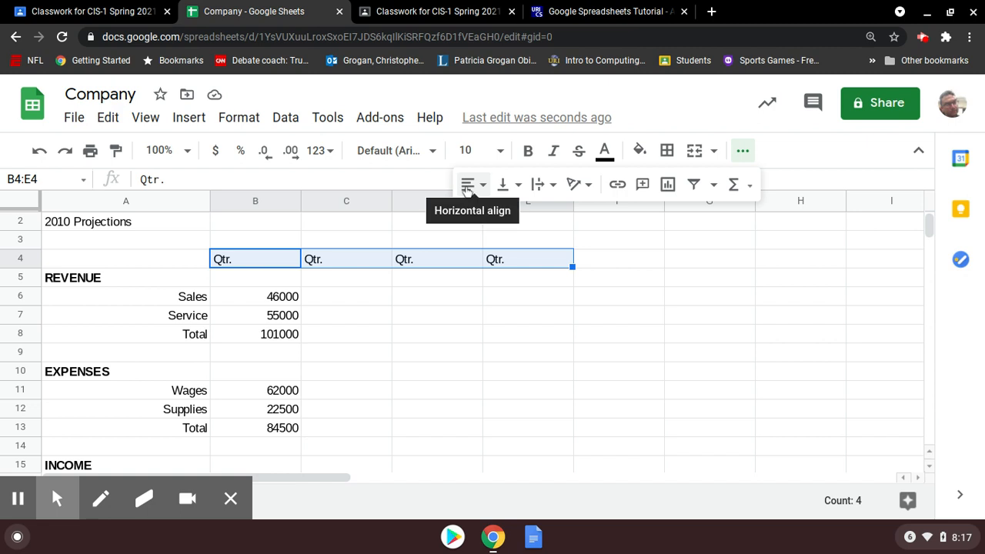
left_click(479, 188)
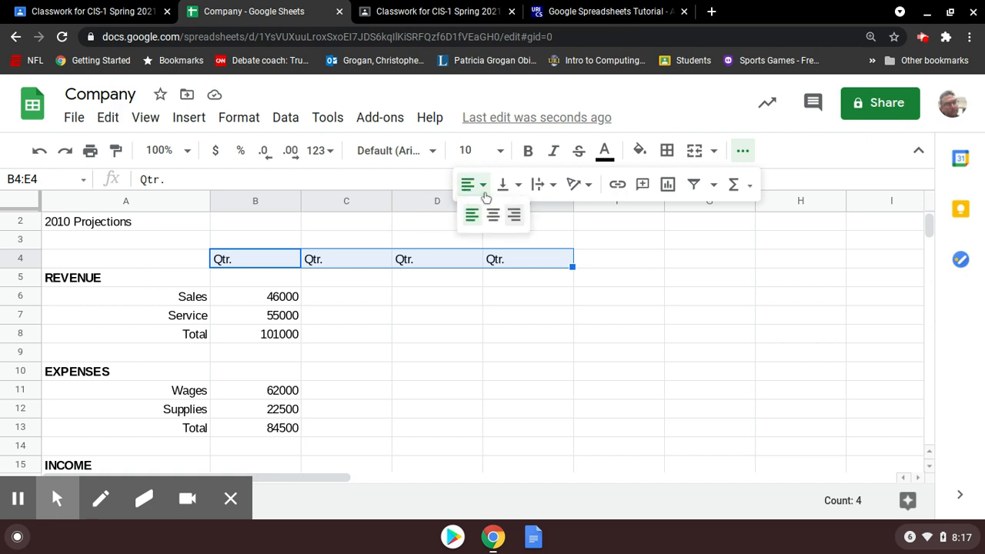
left_click(495, 222)
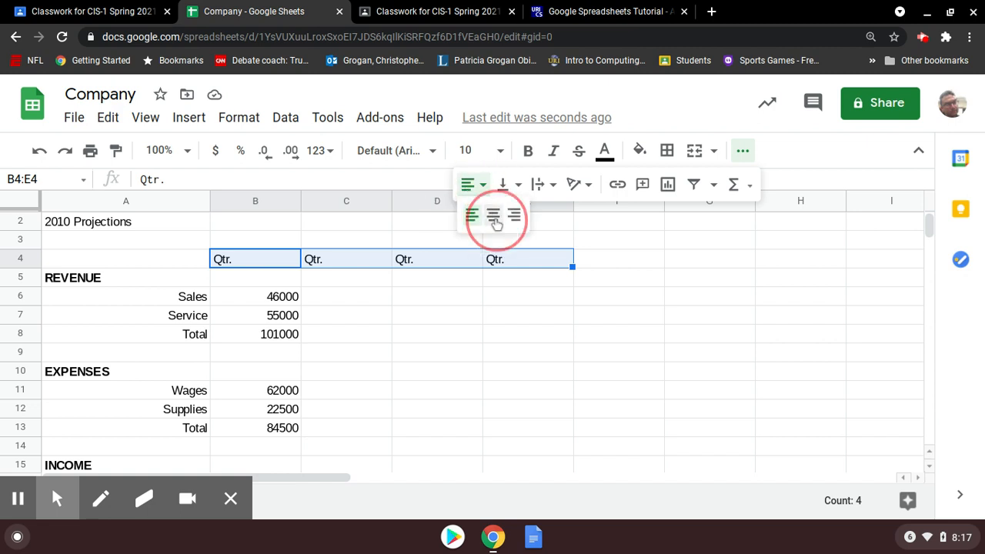
left_click(359, 299)
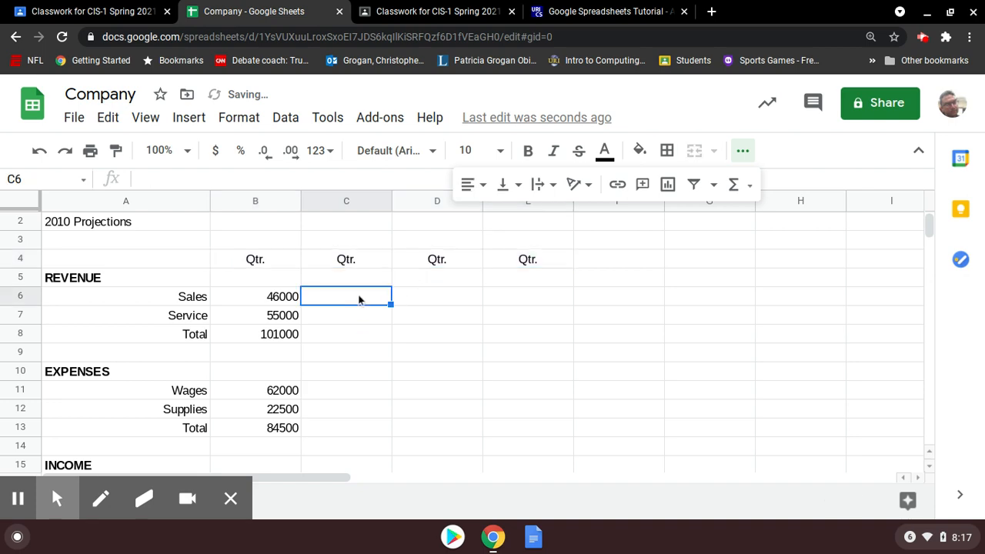
Switch to the tutorial, read the projected-revenue instructions for C6:E7, and select the first-quarter Sales cell B6 in the Company spreadsheet
left_click(595, 9)
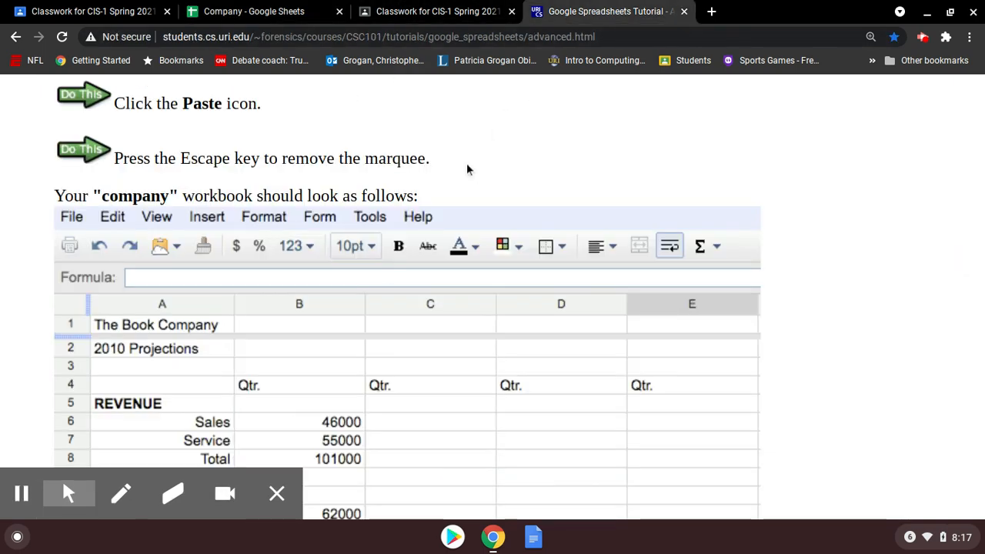
scroll(352, 346, "down", 3)
scroll(353, 342, "down", 3)
scroll(352, 342, "down", 3)
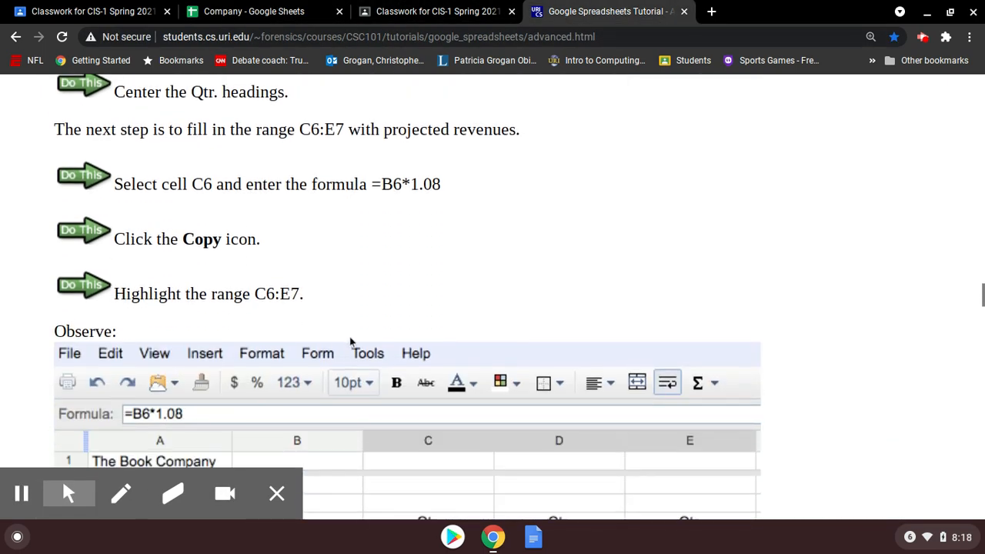
scroll(343, 336, "down", 3)
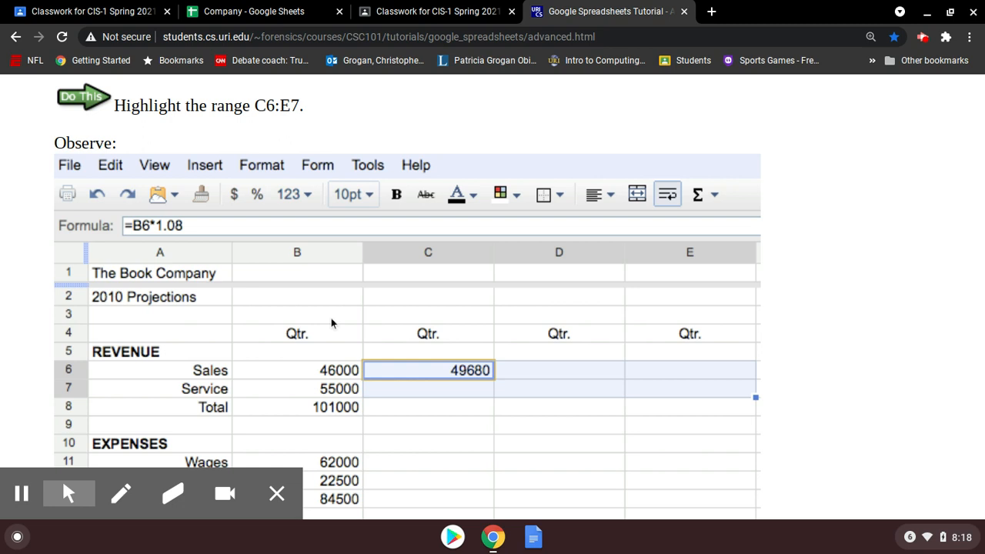
left_click(259, 12)
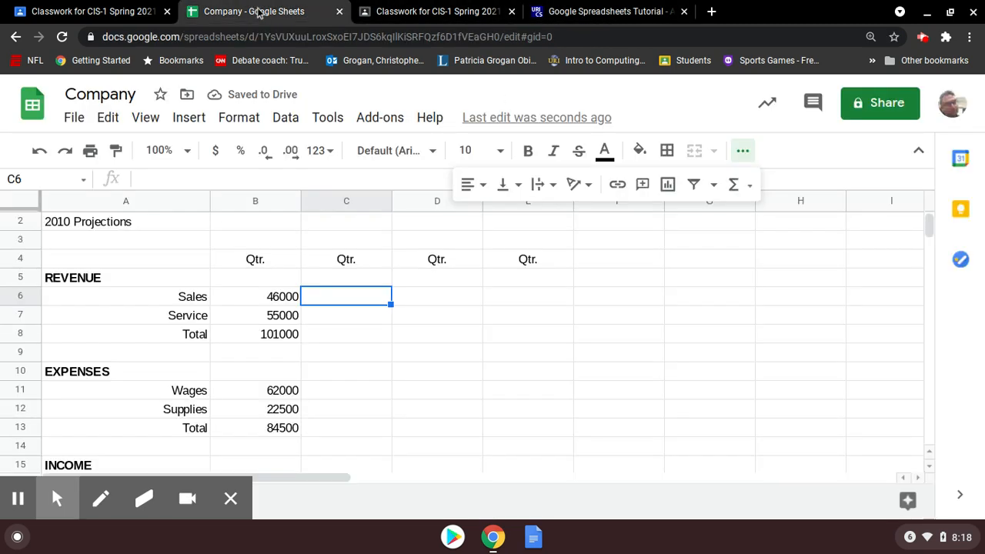
left_click(271, 303)
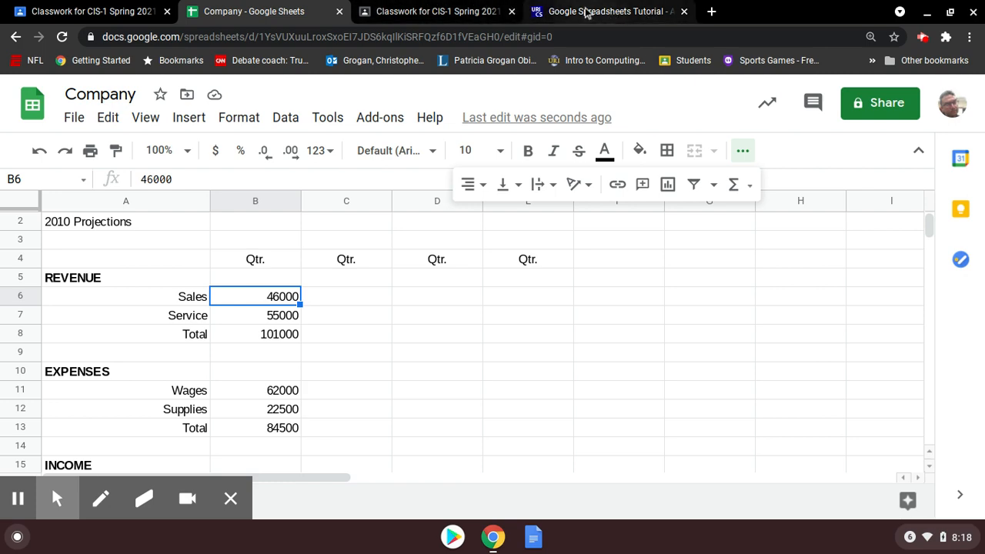
Switch to the tutorial and highlight the formula =B6*1.08 in the instruction for cell C6
left_click(636, 12)
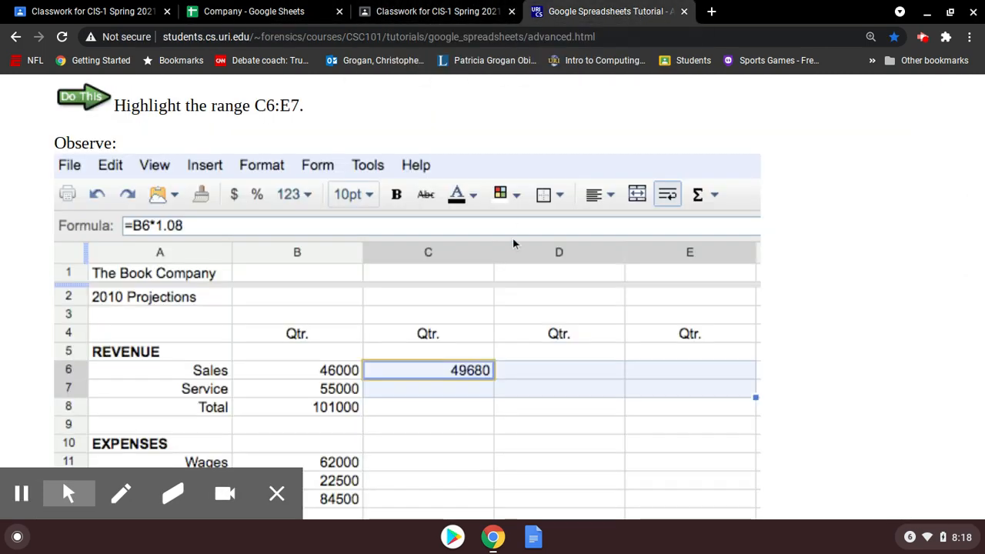
scroll(508, 255, "up", 3)
scroll(304, 216, "up", 2)
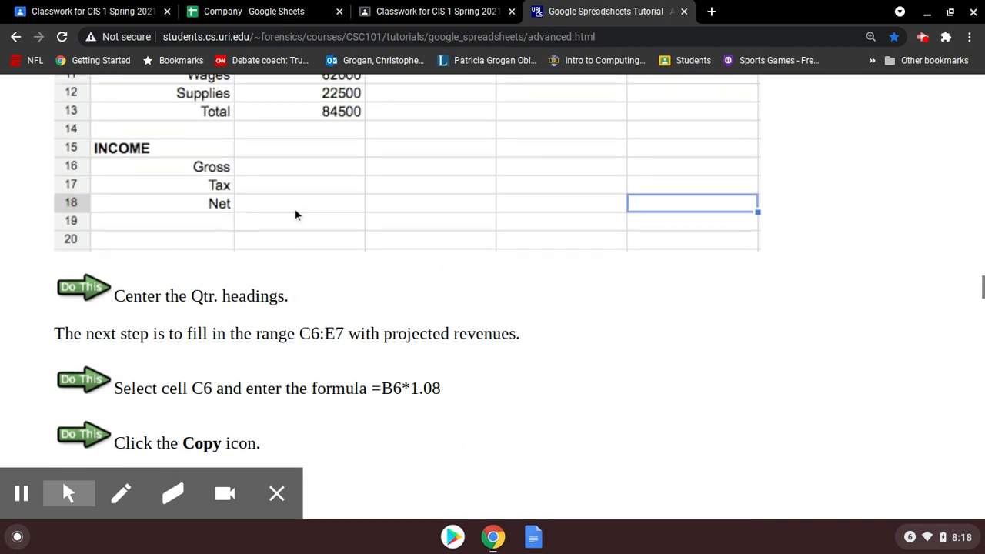
scroll(203, 281, "down", 1)
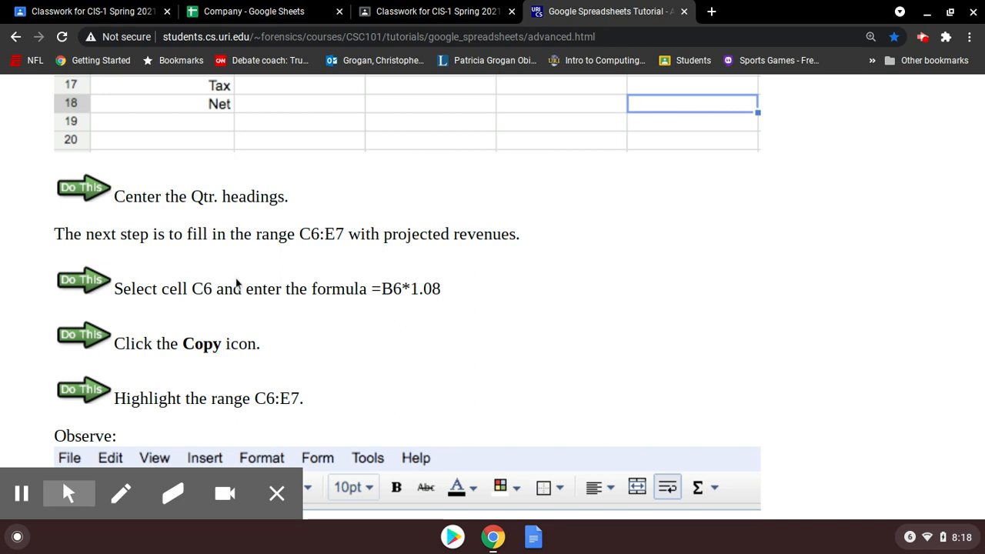
scroll(236, 282, "down", 1)
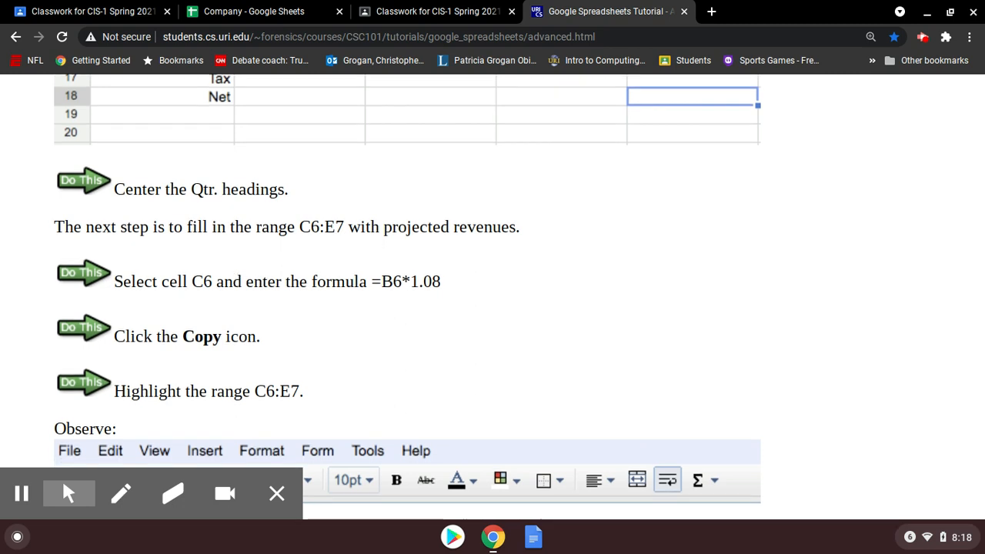
left_click_drag(115, 280, 450, 283)
left_click(373, 282)
left_click_drag(372, 282, 443, 282)
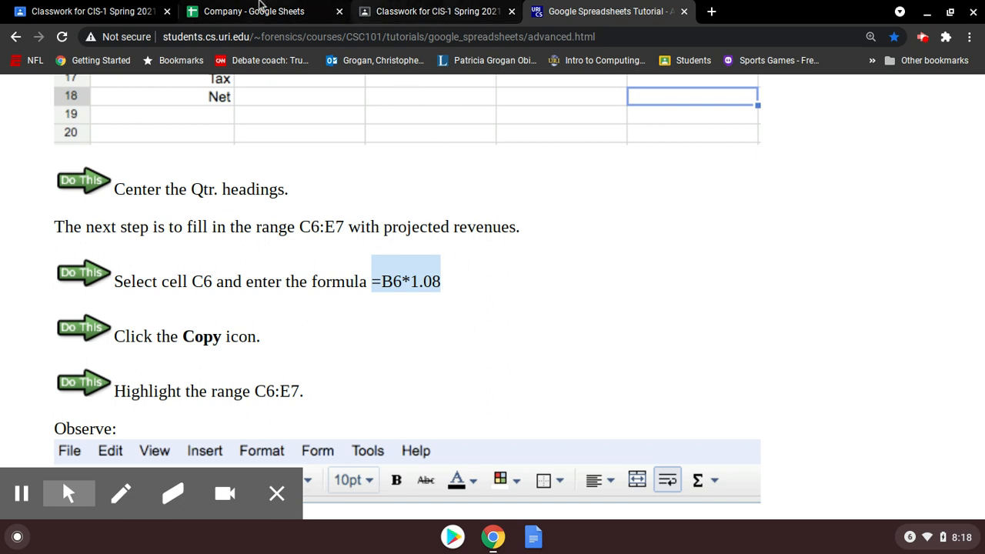
Switch to the Company spreadsheet, enter the formula =B6*1.08 in cell C6 after rechecking it in the tutorial, and reselect the cell
left_click(255, 9)
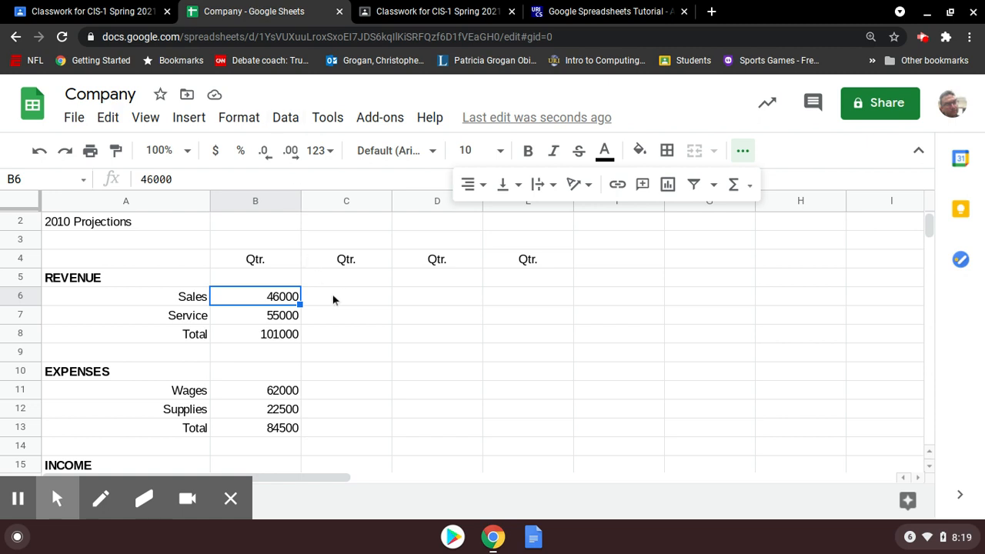
left_click(333, 300)
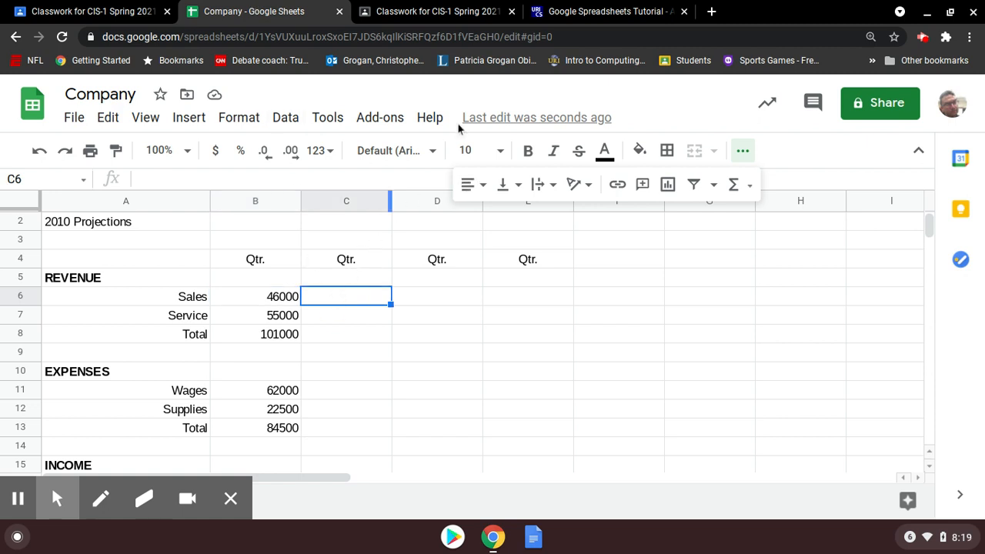
left_click(569, 12)
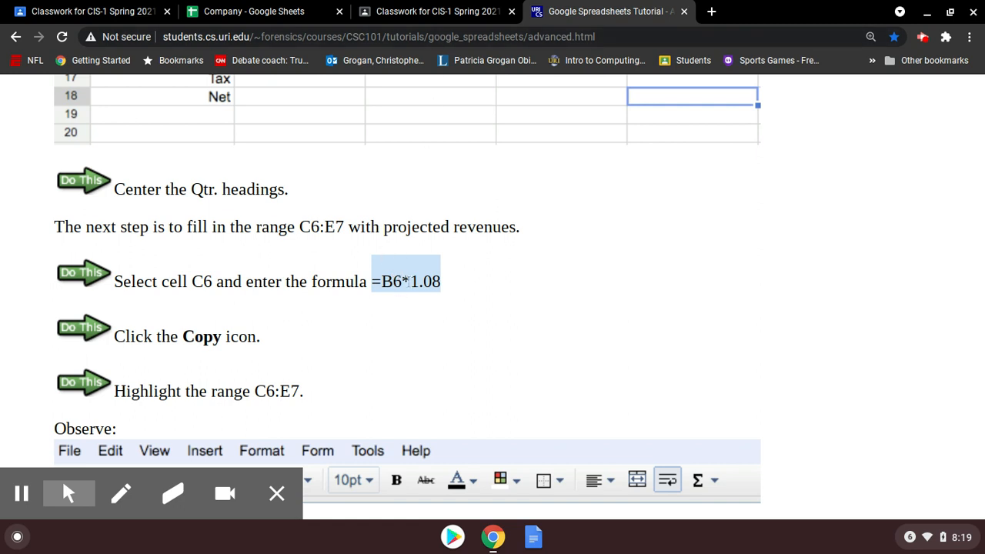
left_click(454, 8)
left_click(273, 9)
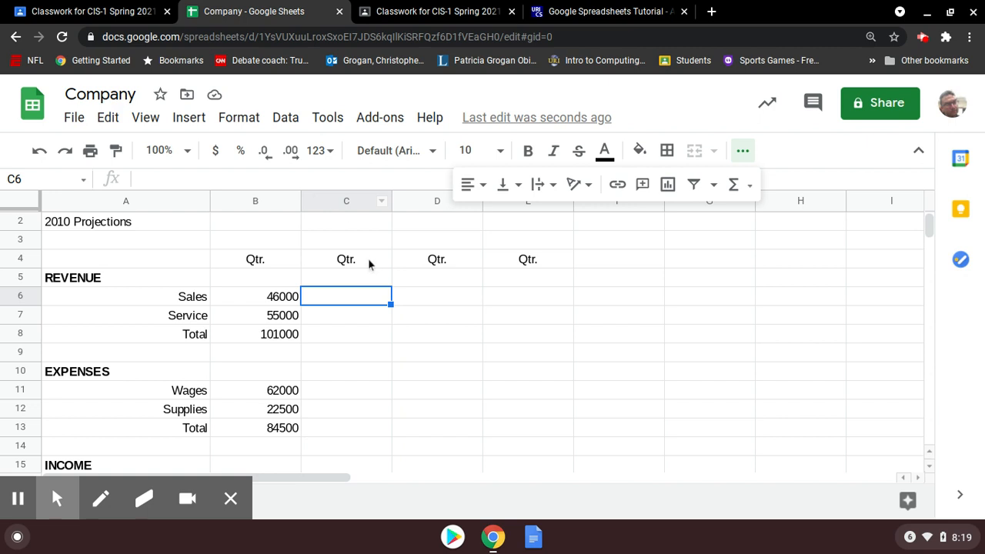
type("=")
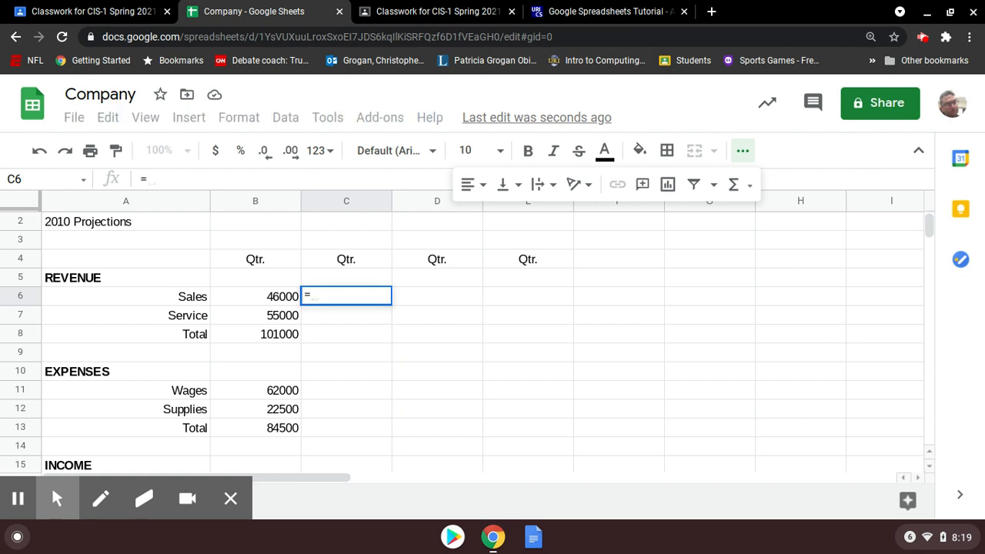
type("B^*")
key("BackSpace")
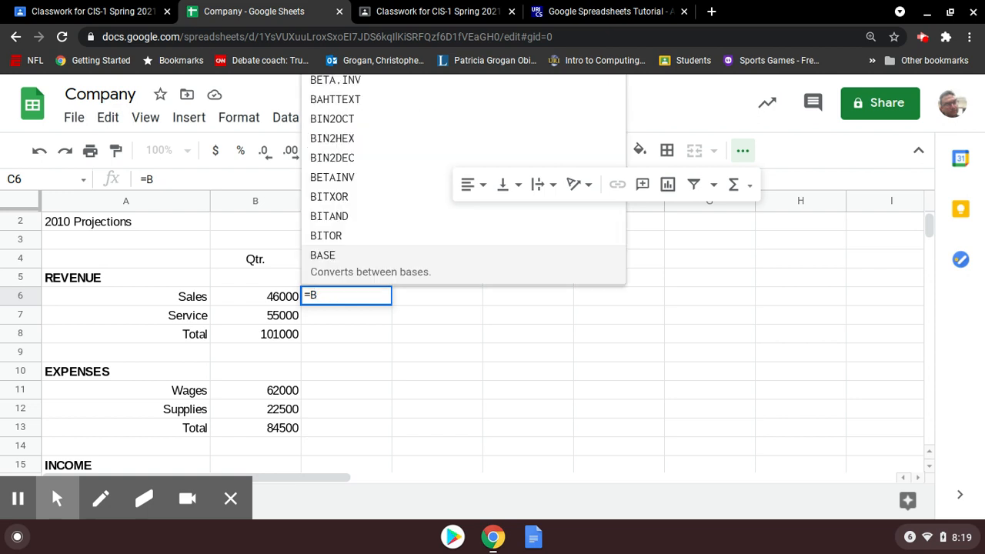
type("6")
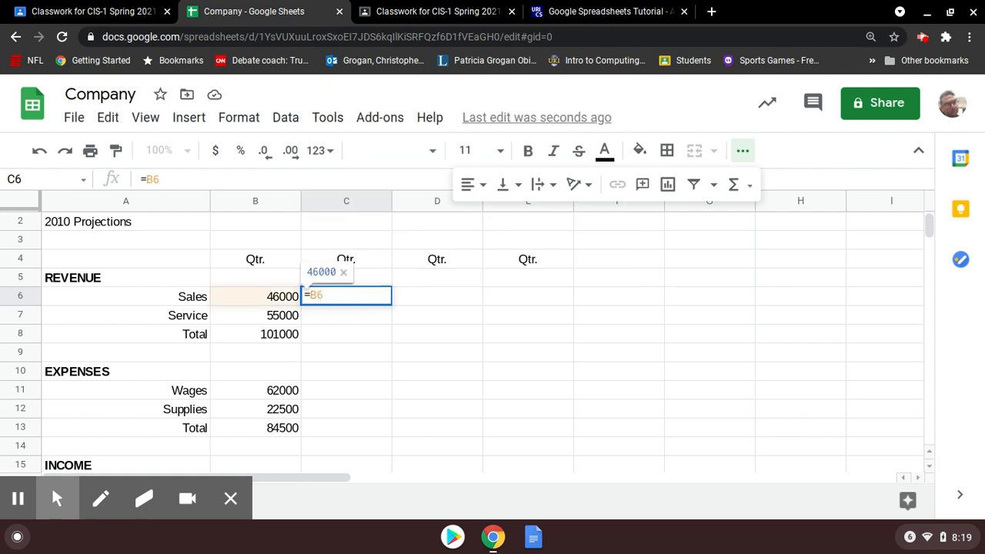
type("*1")
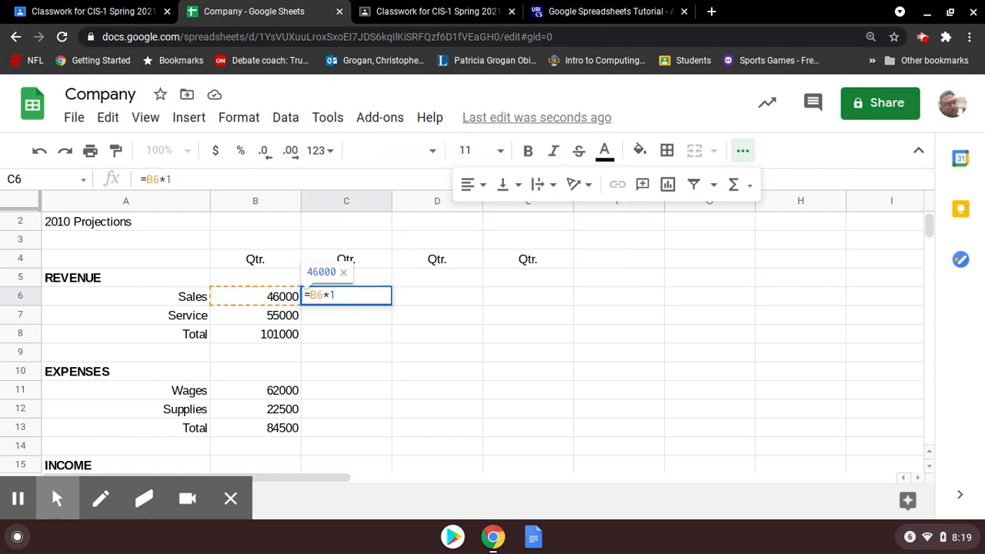
type(".08")
key("Return")
left_click(371, 302)
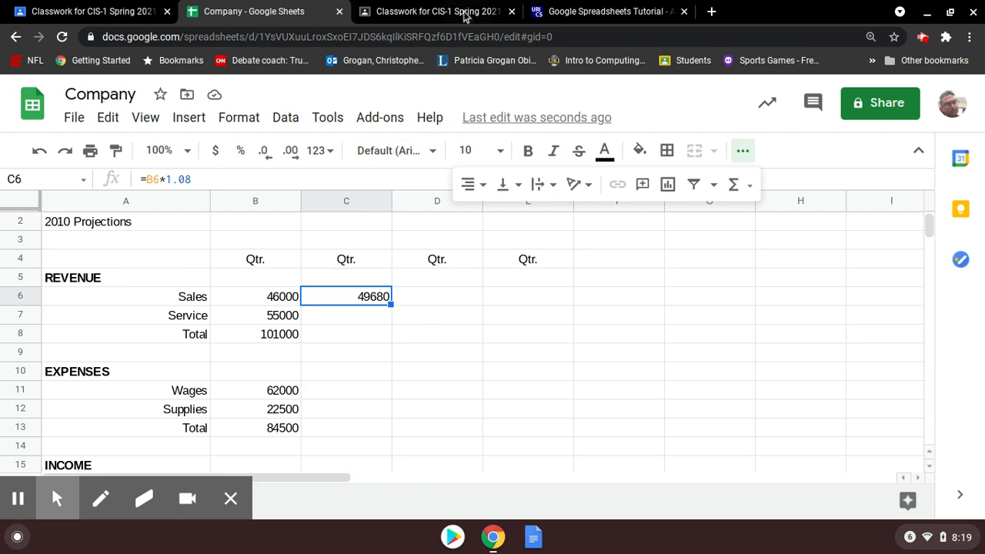
Switch to the tutorial and read the instructions on copying the formula and highlighting the range C6:E7
left_click(577, 12)
scroll(607, 337, "down", 3)
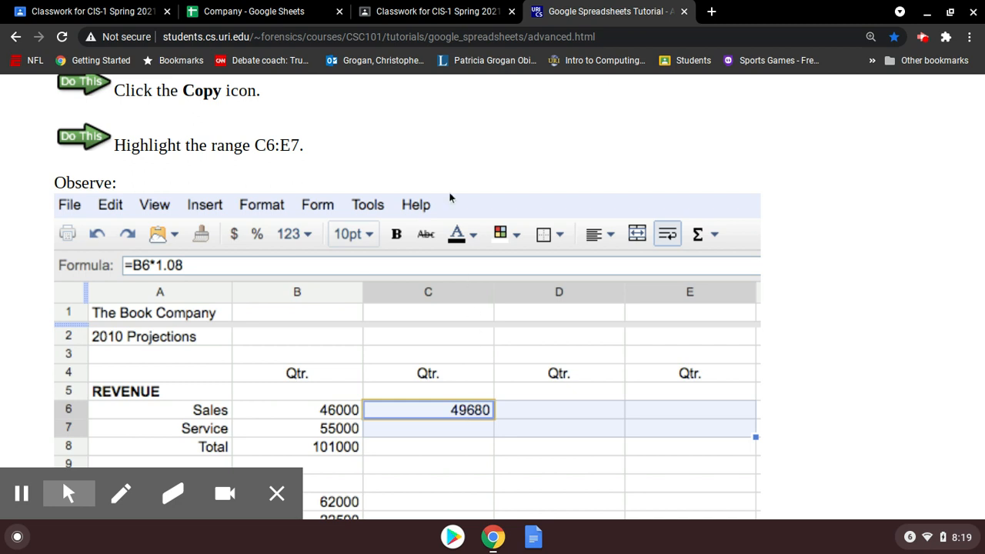
left_click(433, 11)
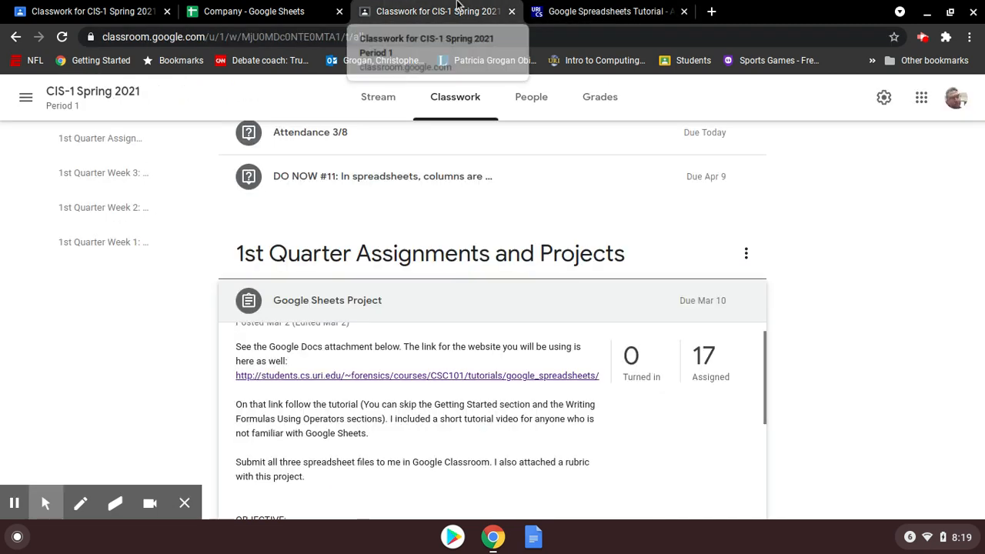
Switch to the Company spreadsheet, highlight B6*1.08 within the formula of C6 to examine it, and reselect the cell
left_click(260, 9)
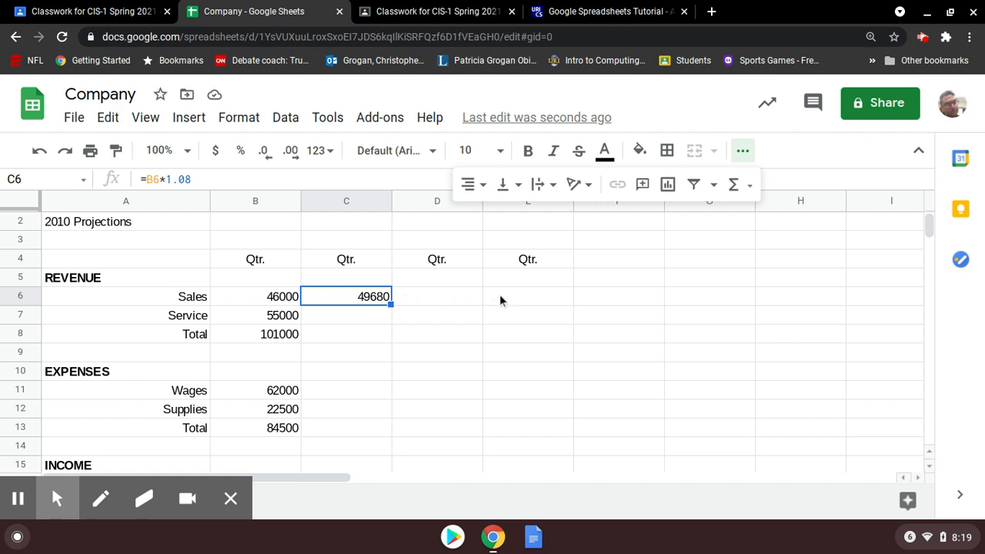
left_click(192, 179)
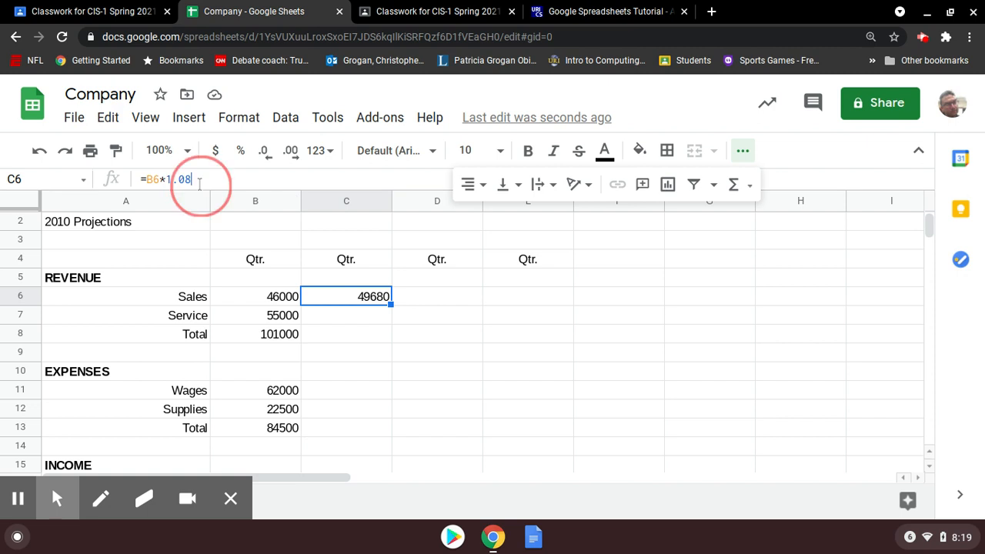
left_click_drag(192, 179, 142, 180)
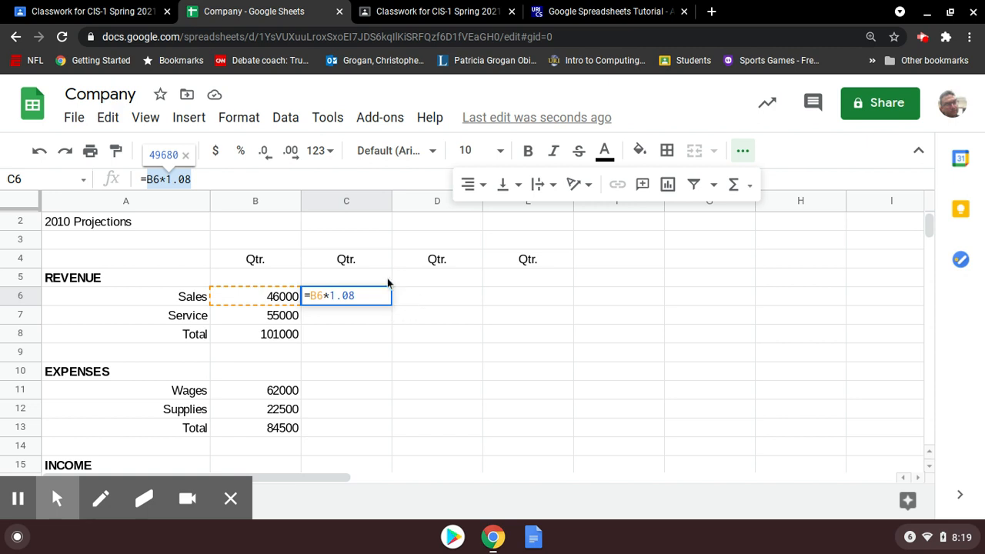
left_click(366, 299)
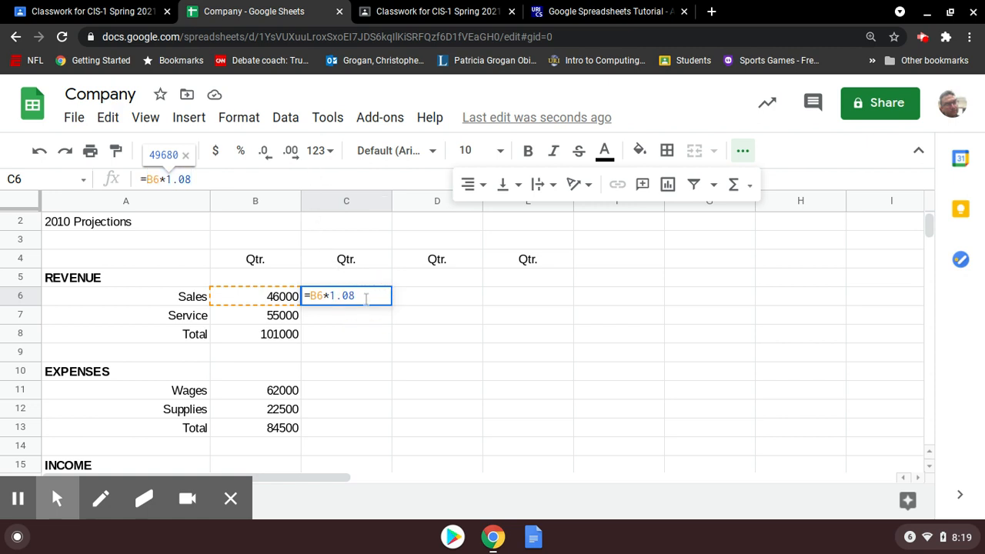
left_click(366, 300)
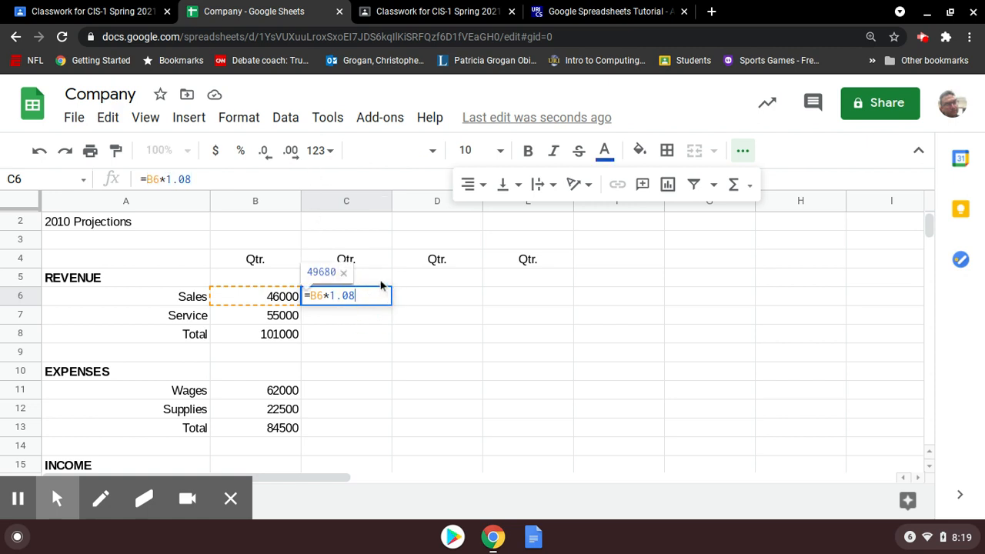
left_click(381, 284)
left_click(365, 300)
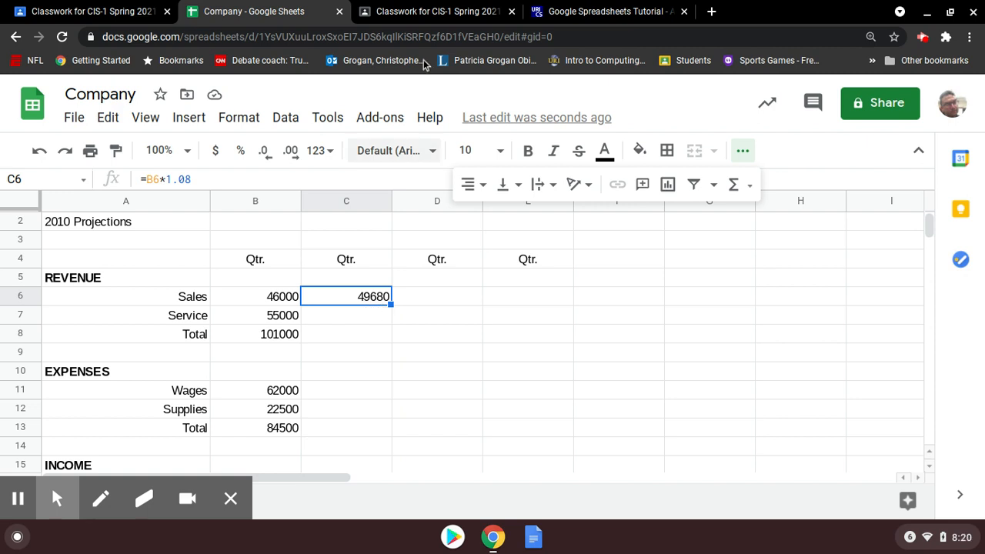
Check the tutorial's highlighted range example, select C6:E7 in the Company spreadsheet, and collapse the extra formatting tools
left_click(570, 17)
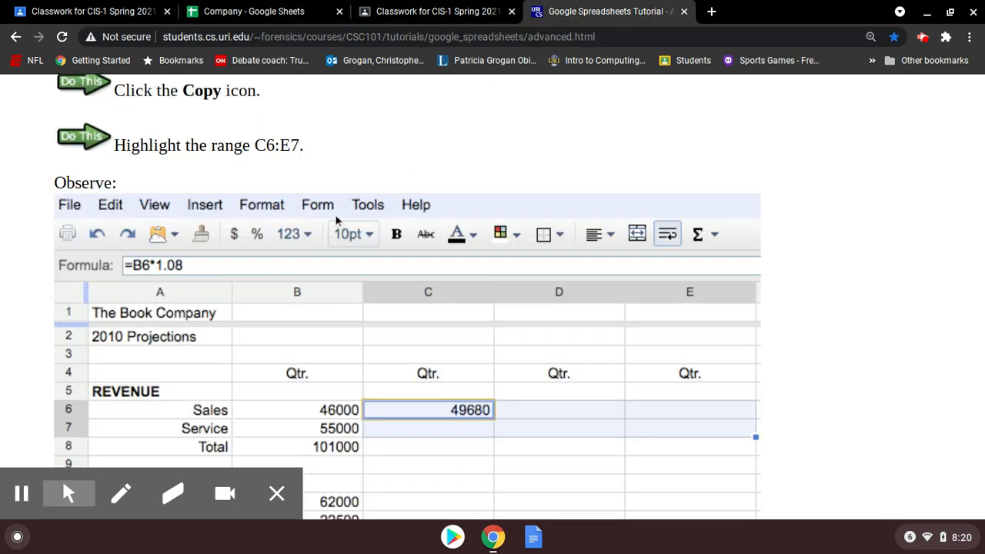
scroll(335, 214, "down", 1)
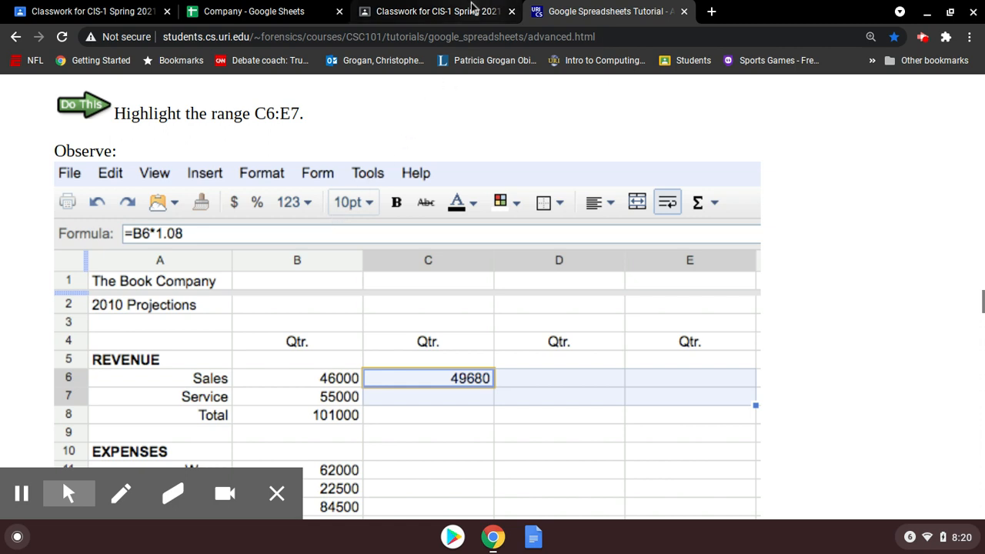
scroll(387, 359, "down", 7)
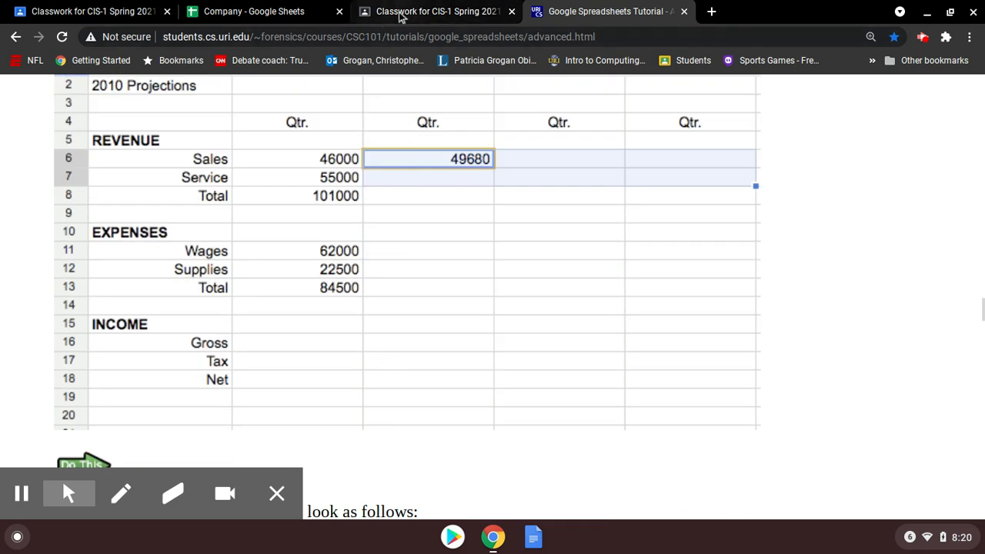
left_click(257, 10)
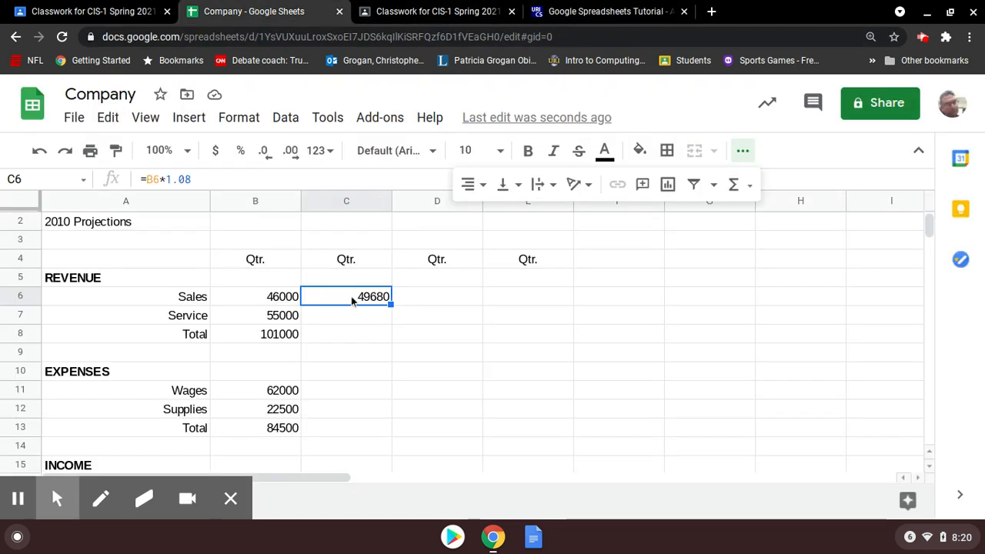
left_click_drag(352, 300, 526, 316)
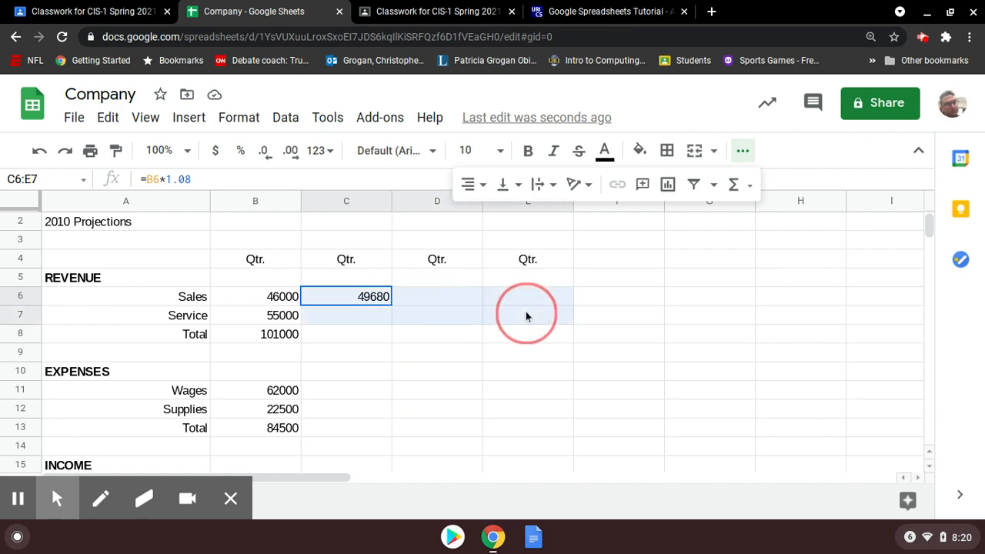
left_click(743, 151)
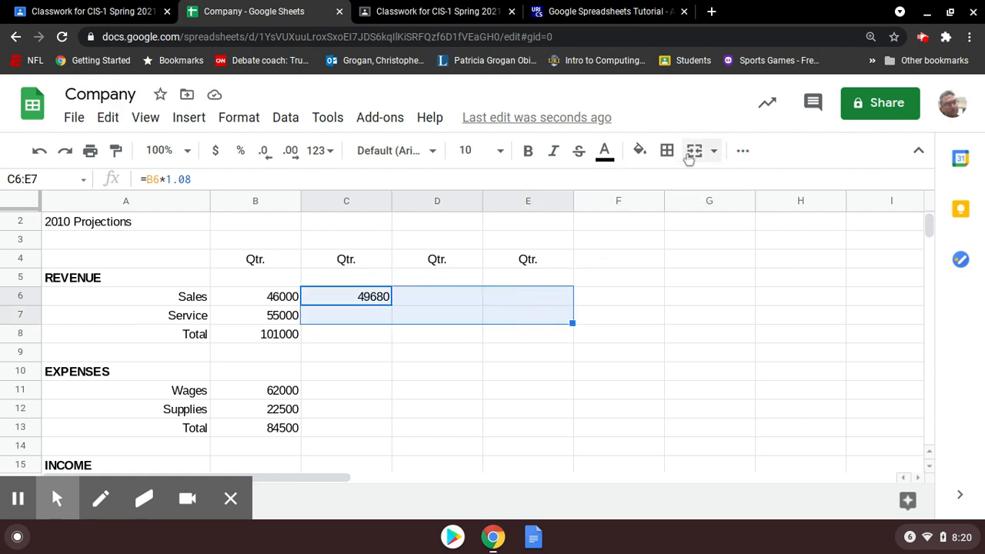
Switch to the tutorial and read the paste instruction that follows the highlighted C6:E7 example
left_click(585, 11)
scroll(441, 162, "down", 2)
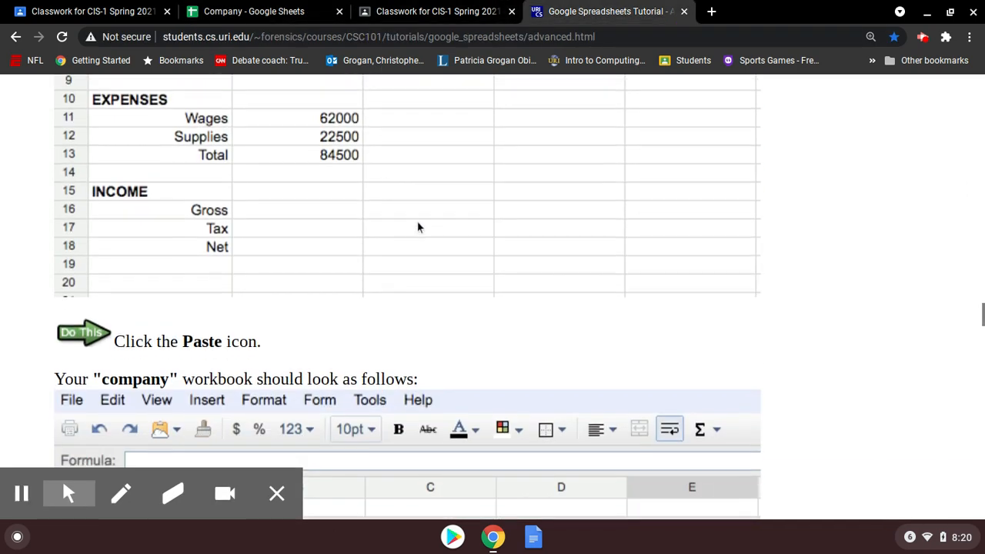
scroll(416, 221, "up", 1)
scroll(415, 221, "up", 1)
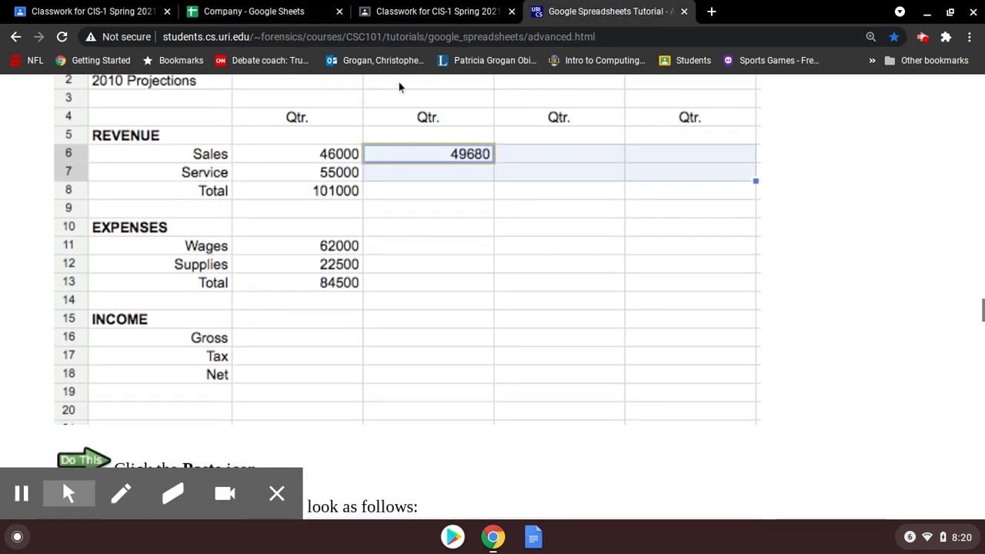
Switch to the Company spreadsheet and copy the selected range C6:E7
left_click(254, 11)
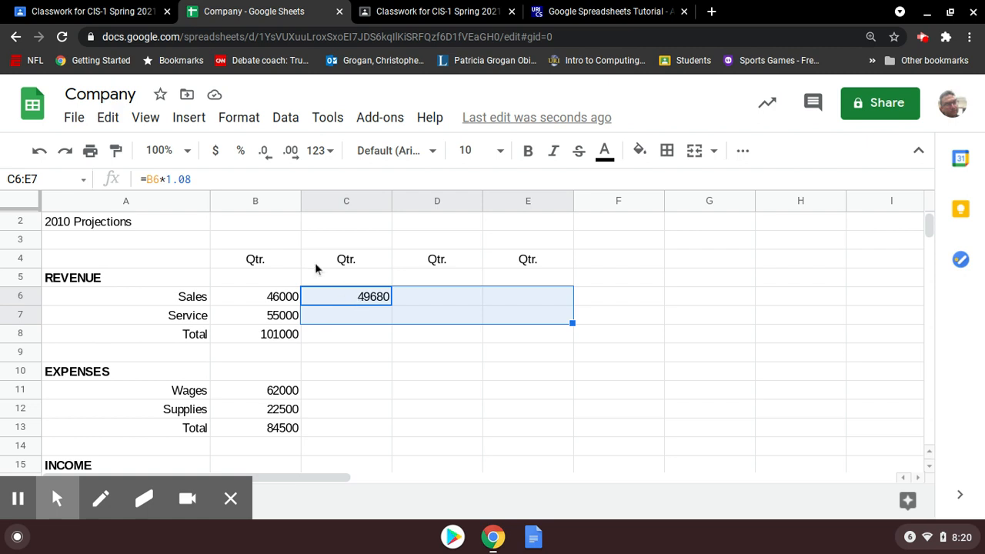
left_click(80, 118)
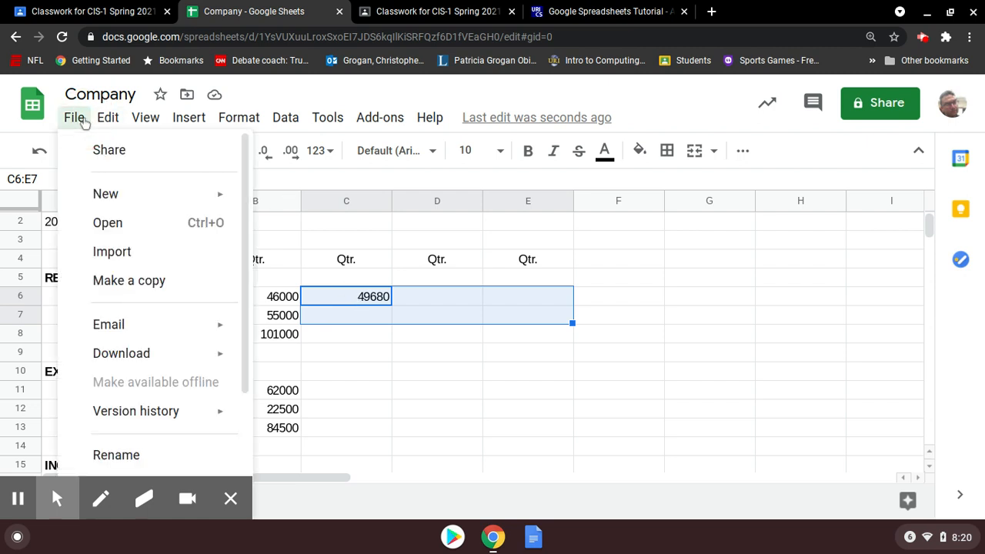
mouse_move(109, 125)
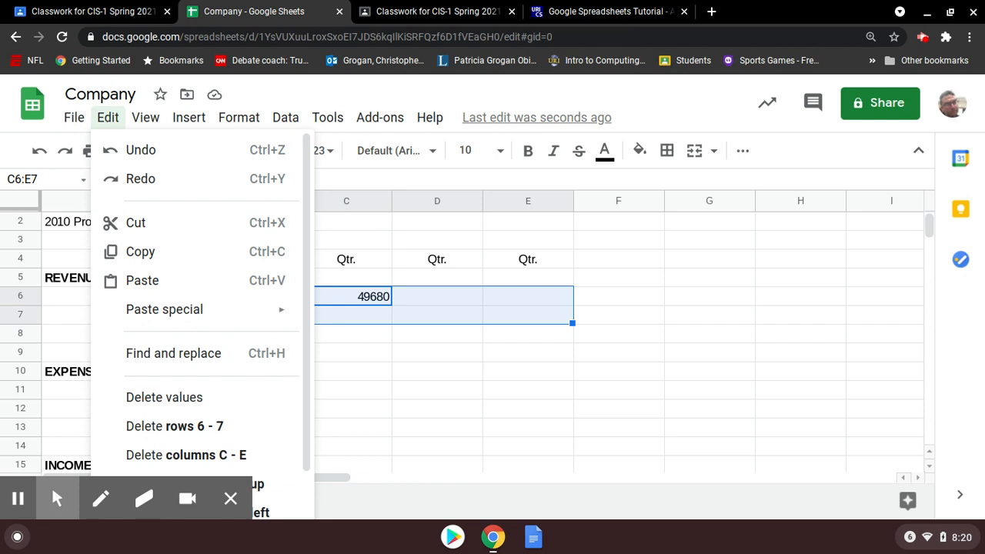
left_click(158, 254)
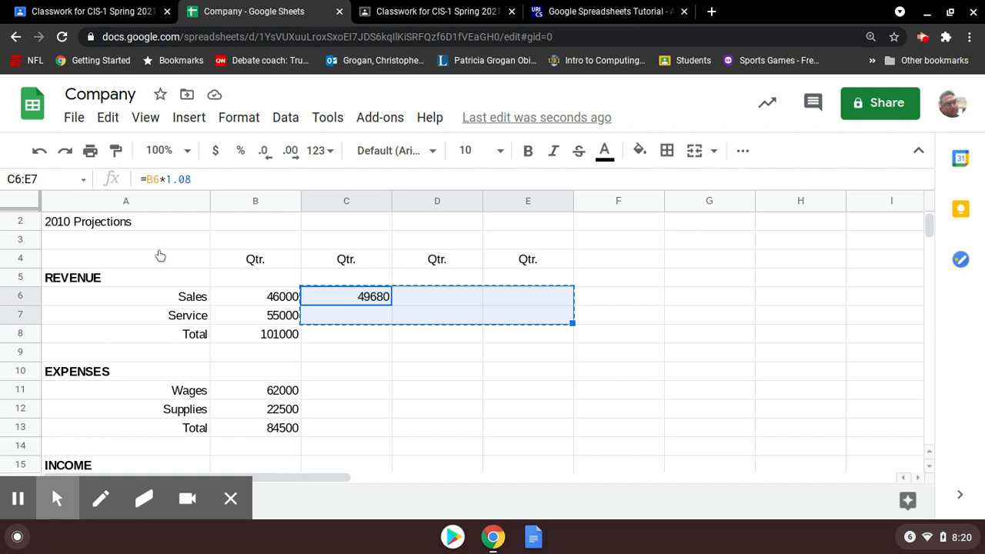
Switch to the tutorial and reread the copy, highlight and paste instructions for filling C6:E7
left_click(551, 11)
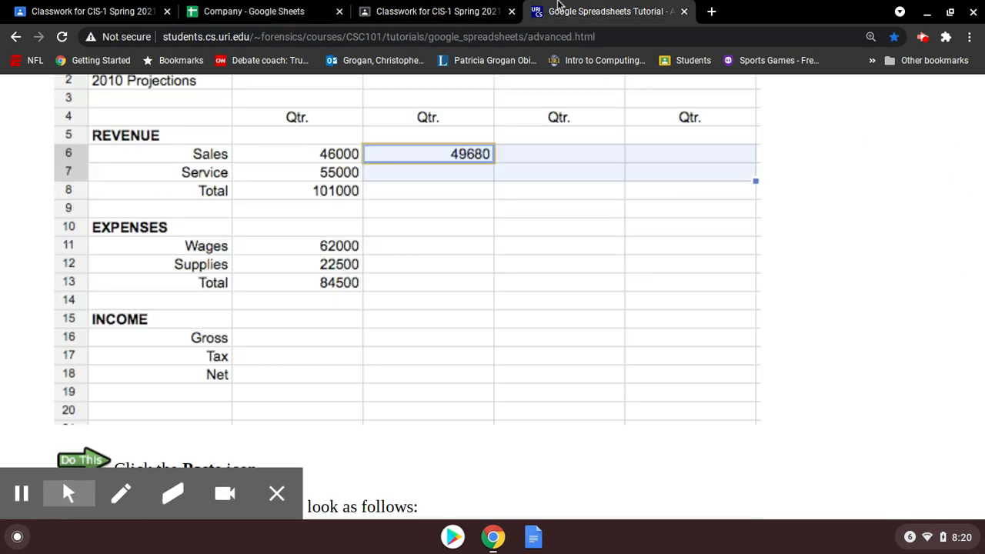
scroll(424, 191, "down", 6)
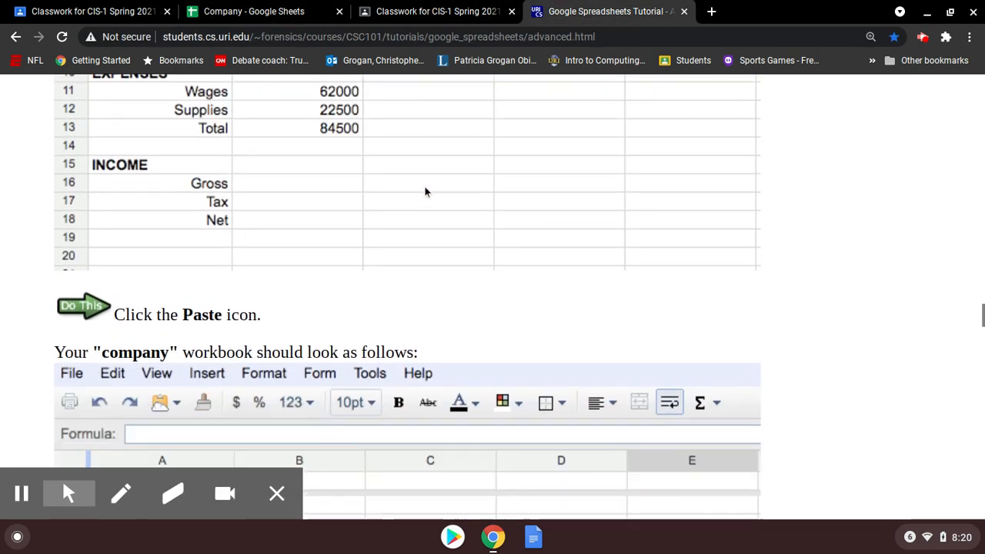
scroll(423, 192, "up", 3)
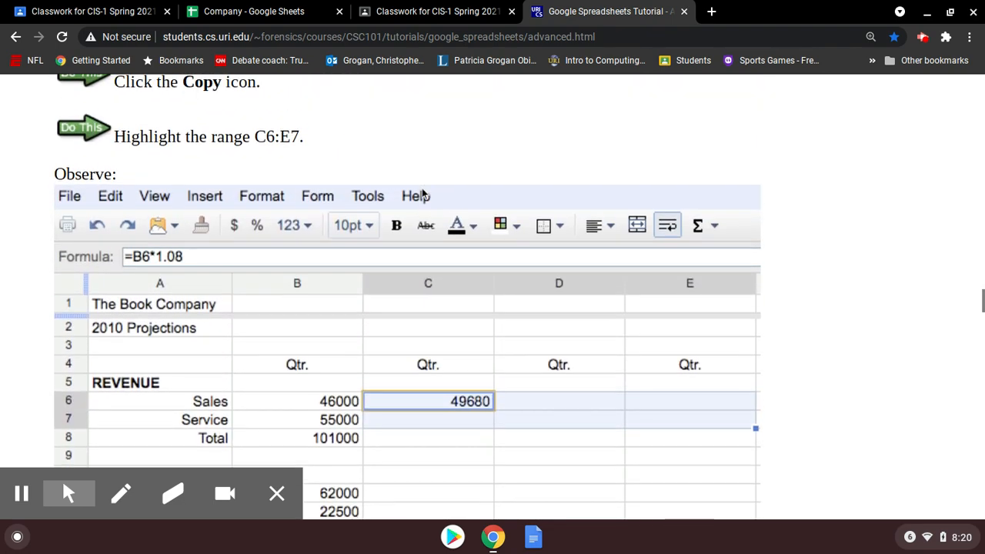
scroll(422, 192, "down", 4)
scroll(420, 190, "down", 3)
scroll(421, 189, "up", 8)
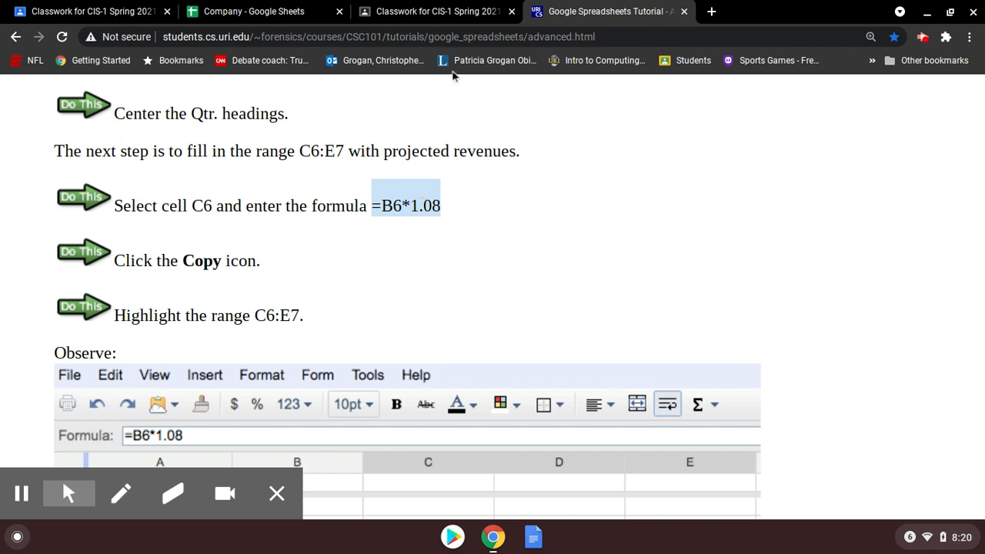
Switch to the Company spreadsheet, select C6, and undo and redo its formula entry
left_click(253, 10)
left_click(347, 303)
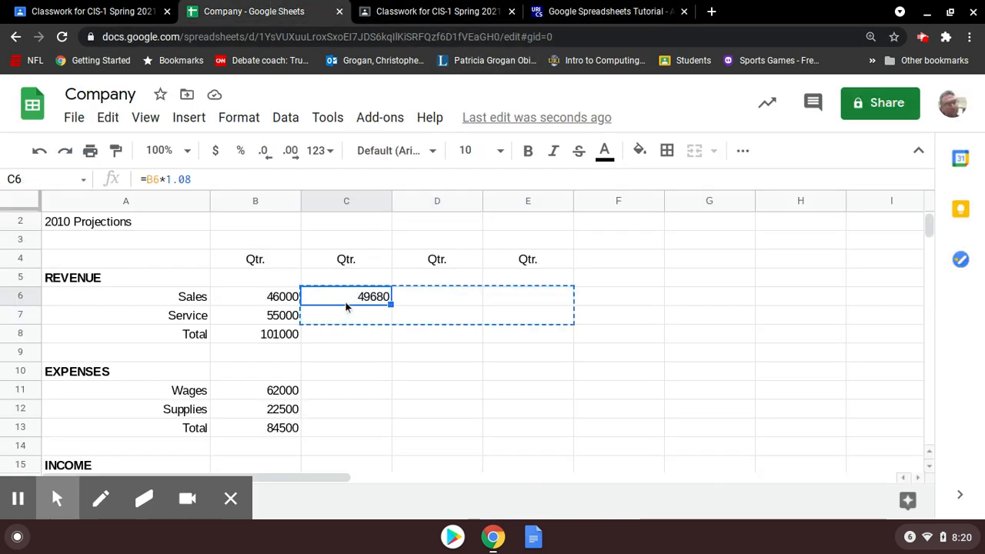
left_click(39, 151)
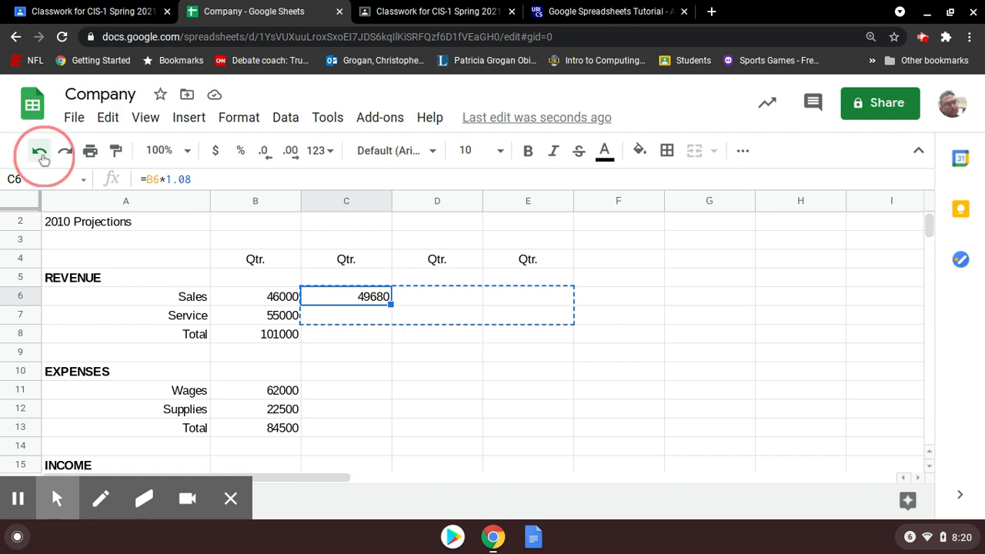
left_click(66, 151)
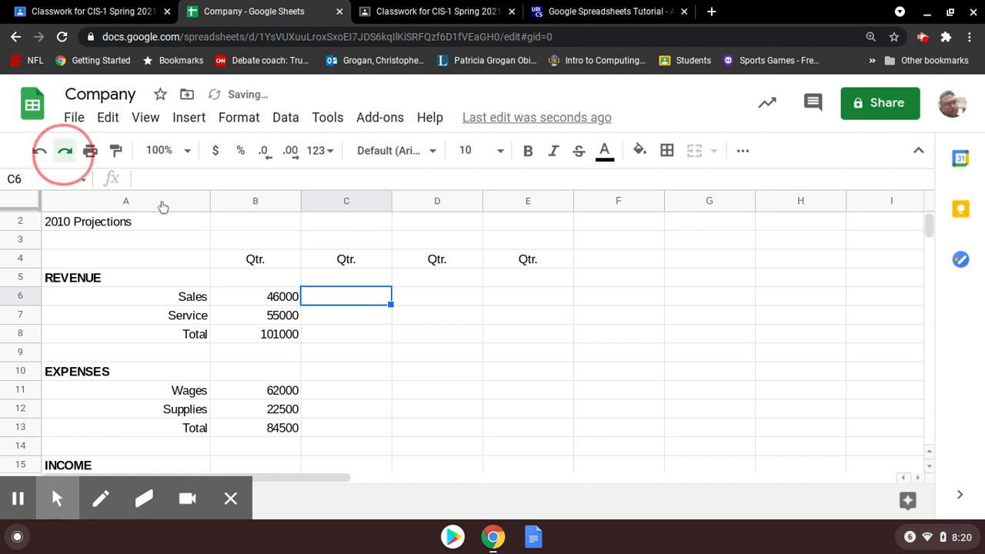
Copy cell C6 and paste its formula across the range C6:E7
right_click(340, 299)
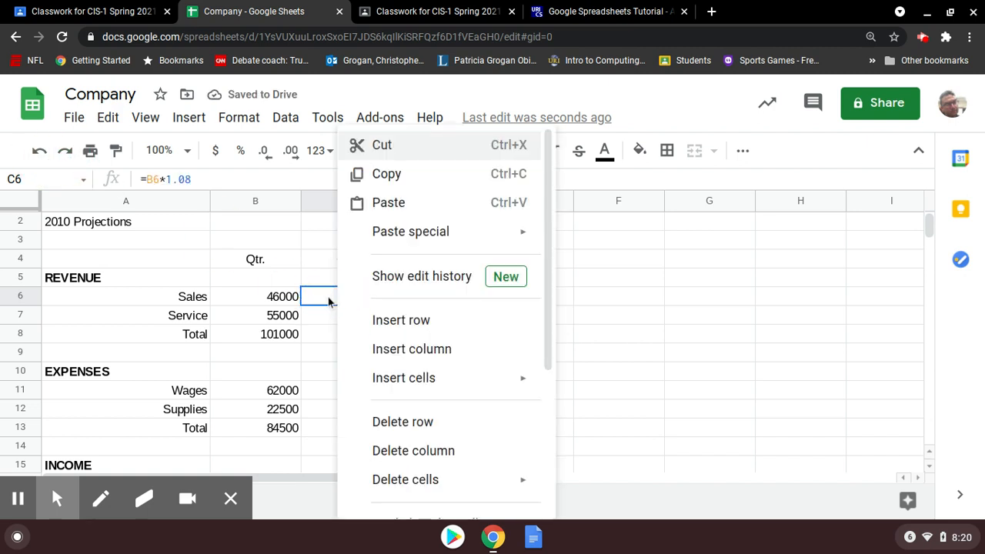
left_click(327, 301)
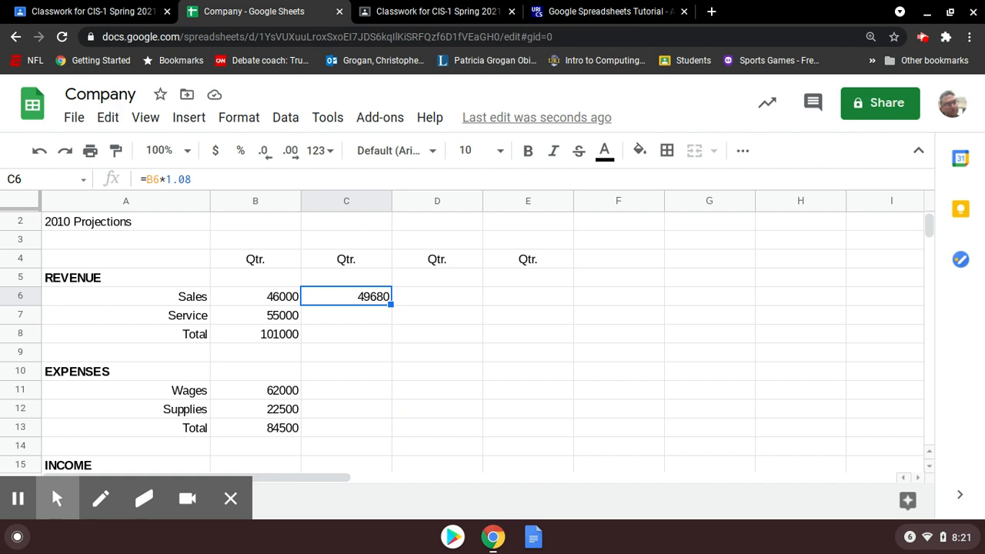
right_click(330, 300)
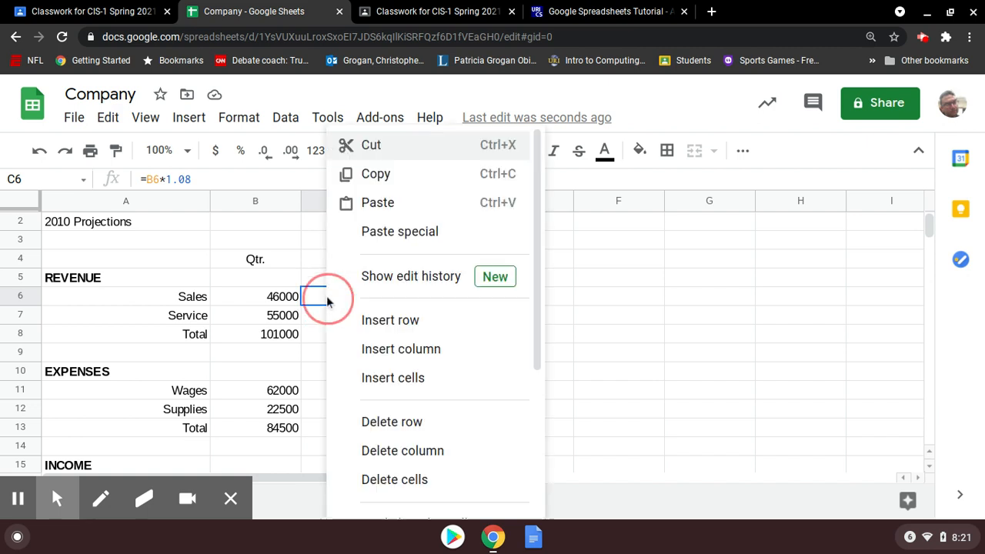
left_click(377, 175)
left_click_drag(350, 300, 518, 310)
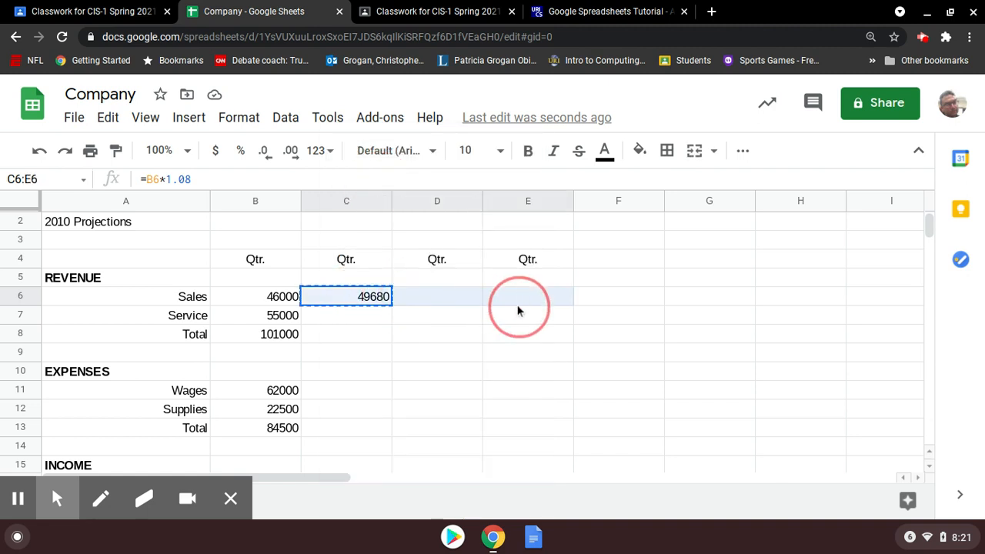
mouse_move(518, 308)
left_mouse_down()
mouse_move(529, 317)
mouse_move(508, 319)
left_mouse_up()
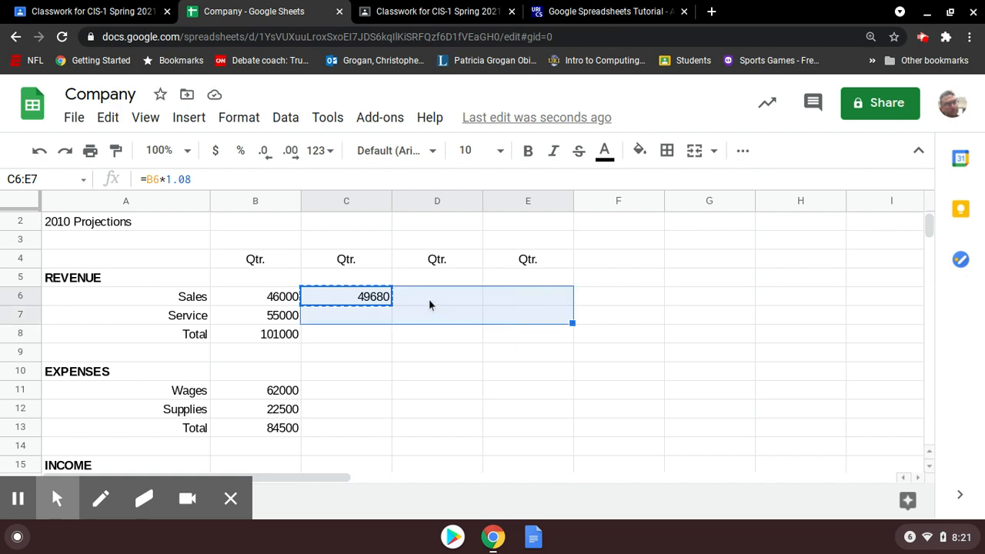
left_click(105, 120)
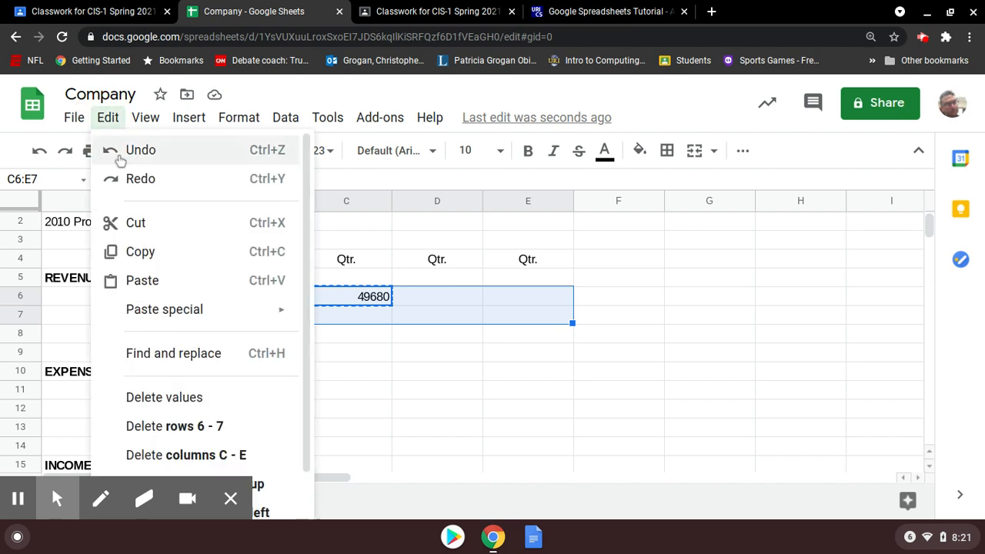
left_click(158, 282)
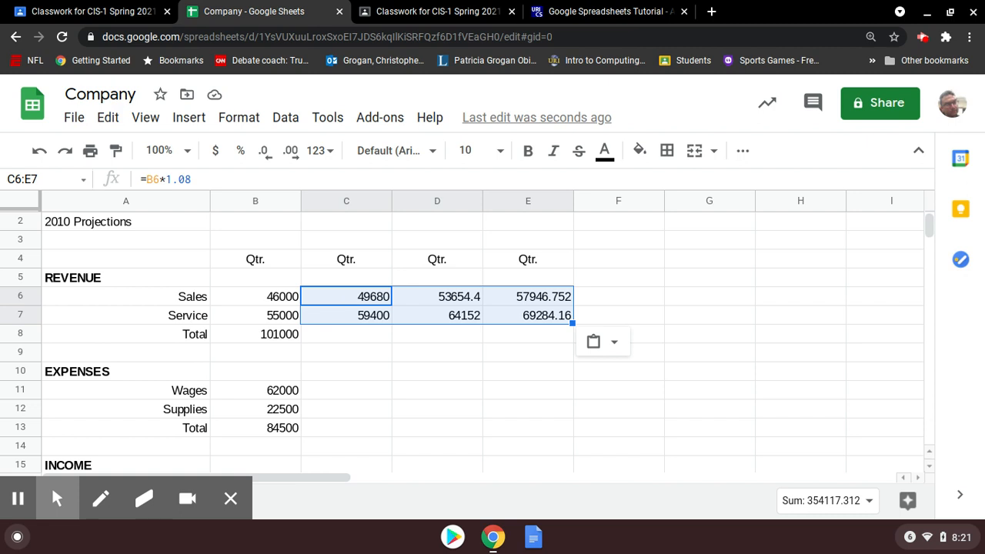
Examine the formula of C6 by highlighting B6*1.08, and reselect the pasted range C6:E7
left_click_drag(208, 176, 146, 177)
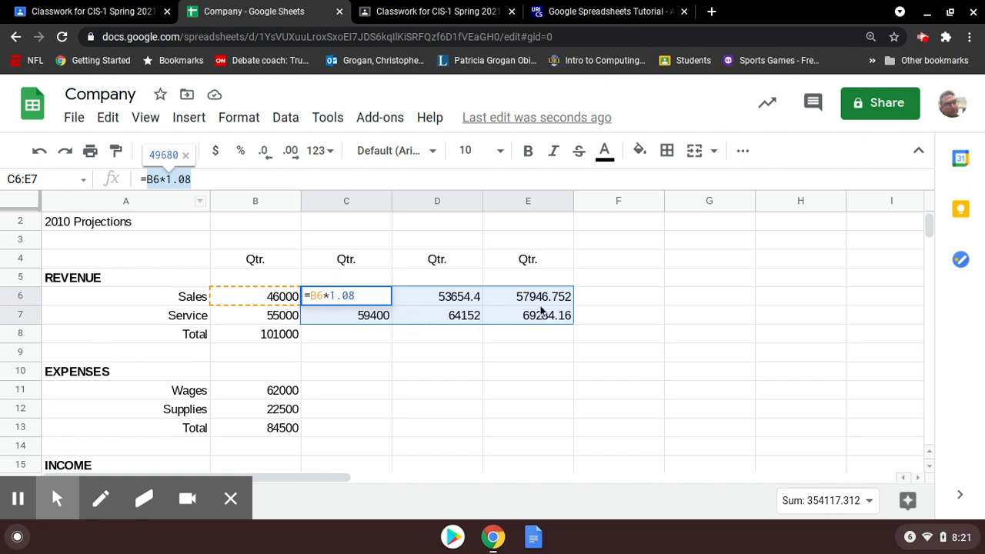
left_click(430, 266)
left_click(365, 300)
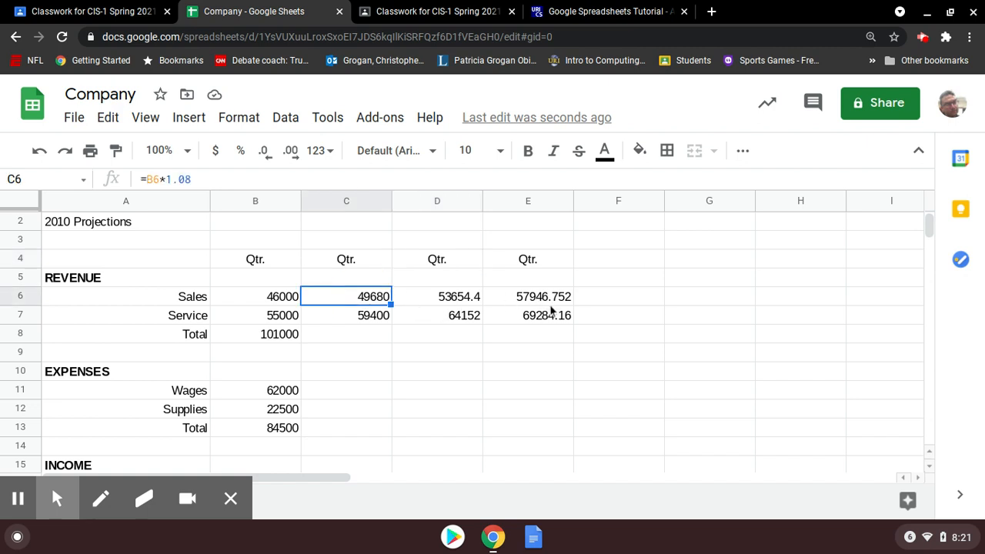
left_click_drag(350, 300, 554, 316)
Switch to the tutorial, check its example of the pasted revenues, and highlight the instruction on completing the Total row
left_click(585, 11)
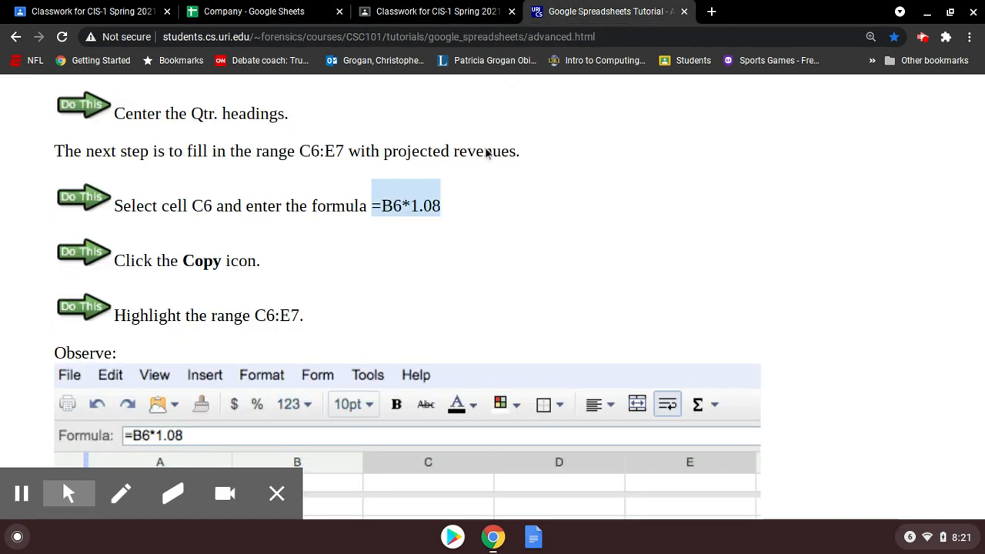
scroll(432, 269, "down", 1)
scroll(364, 296, "down", 12)
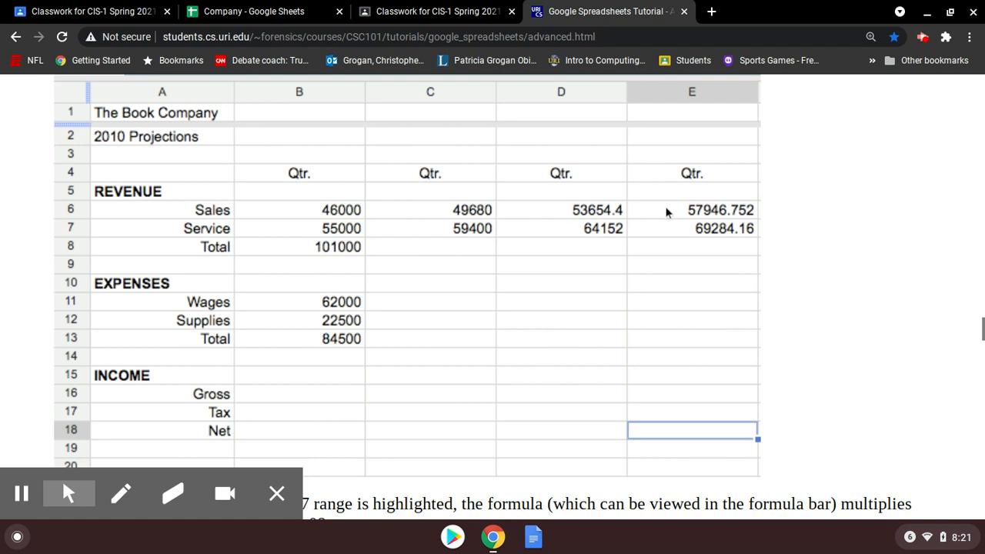
scroll(510, 212, "down", 3)
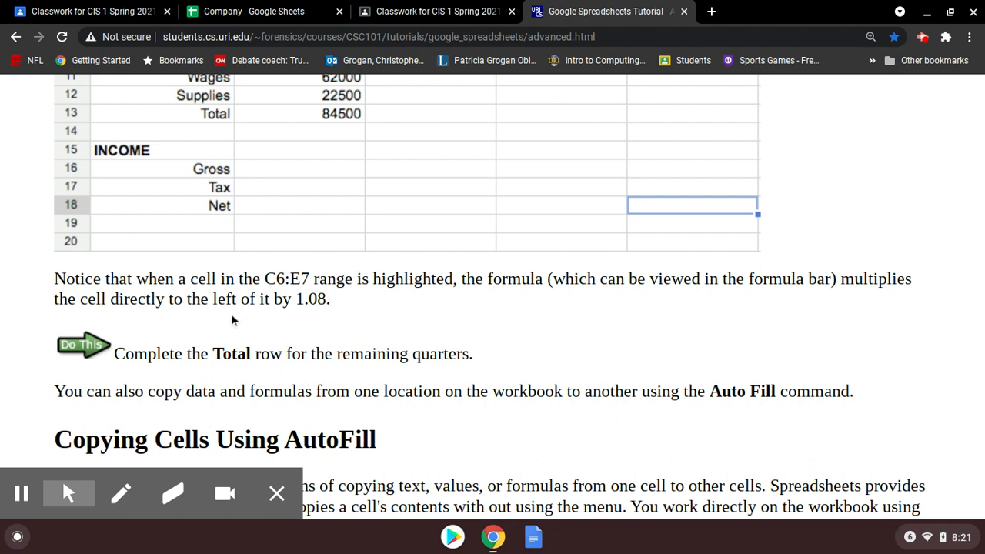
left_click_drag(126, 348, 502, 374)
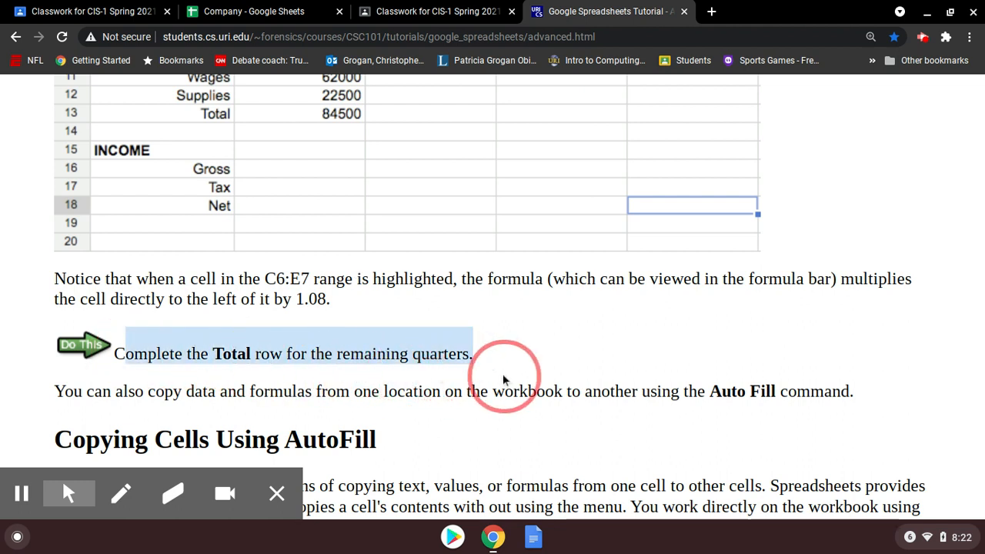
scroll(503, 373, "up", 2)
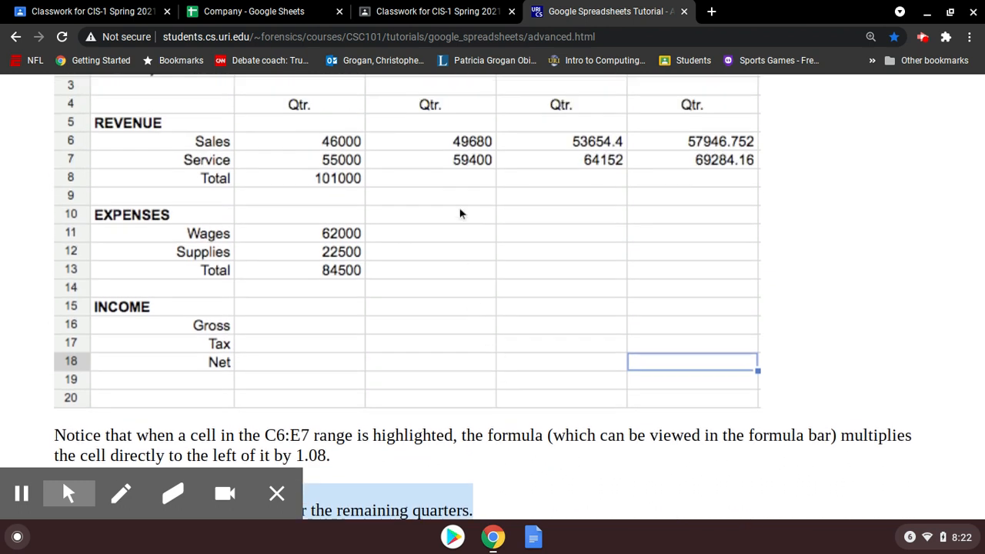
Switch to the Company spreadsheet and fill the revenue total formula of B8 across C8:E8
left_click(254, 10)
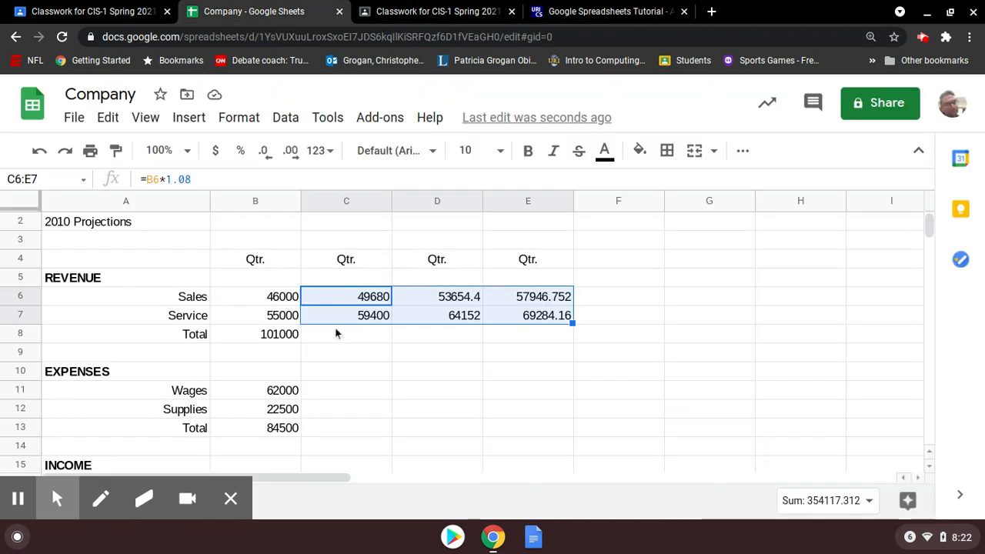
left_click(283, 335)
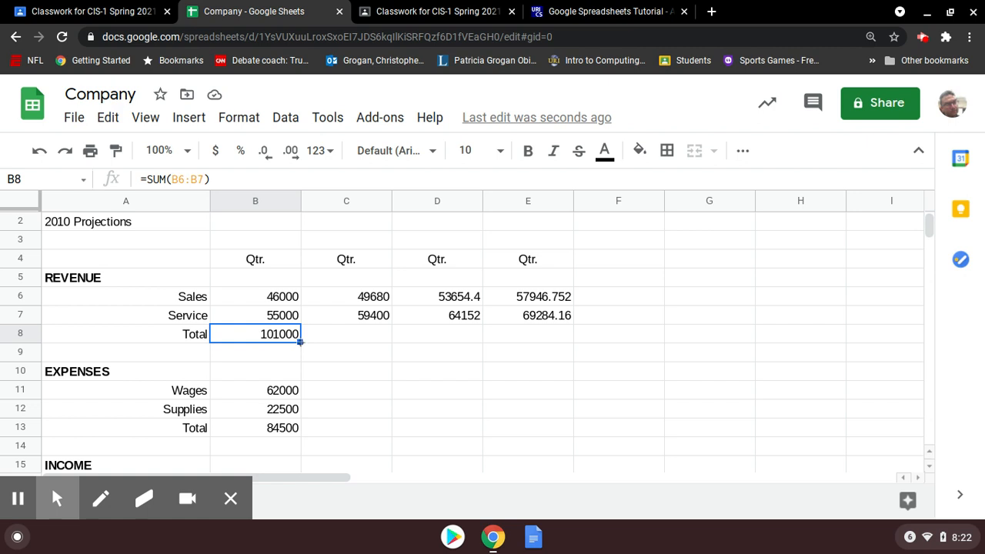
left_click_drag(300, 342, 530, 337)
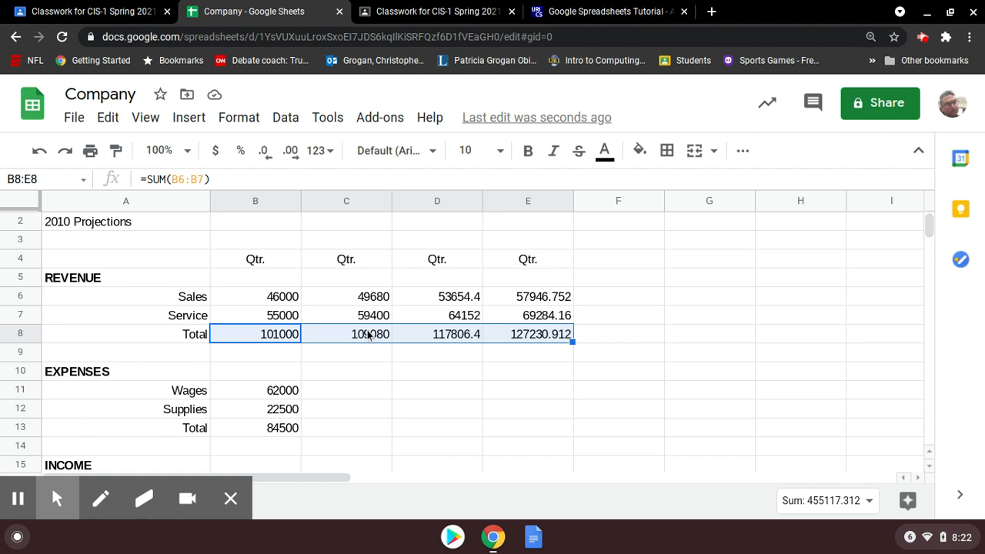
Inspect the formulas in C6, C7 and C8 to check the second quarter's revenue projections and total
left_click(368, 334)
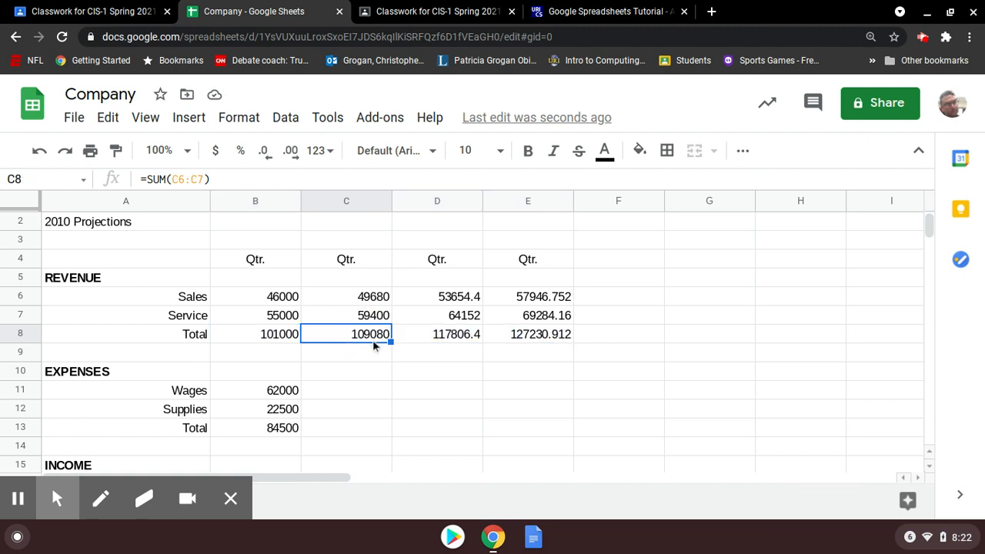
left_click(379, 303)
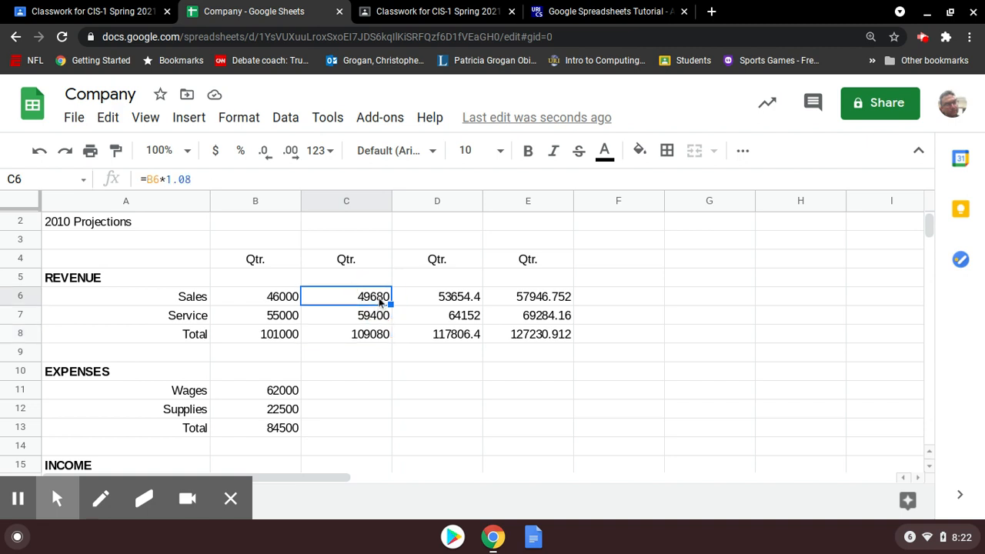
left_click(382, 315)
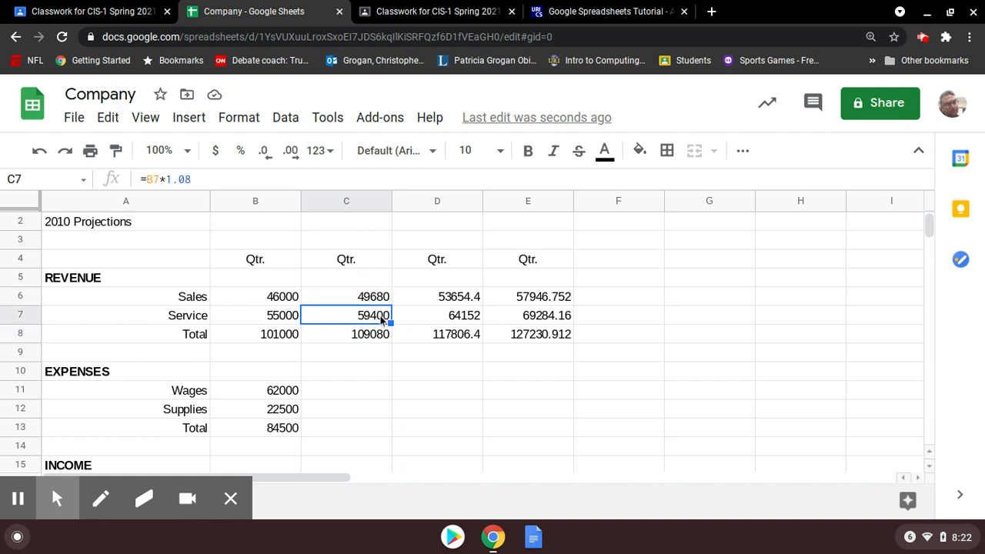
left_click(387, 334)
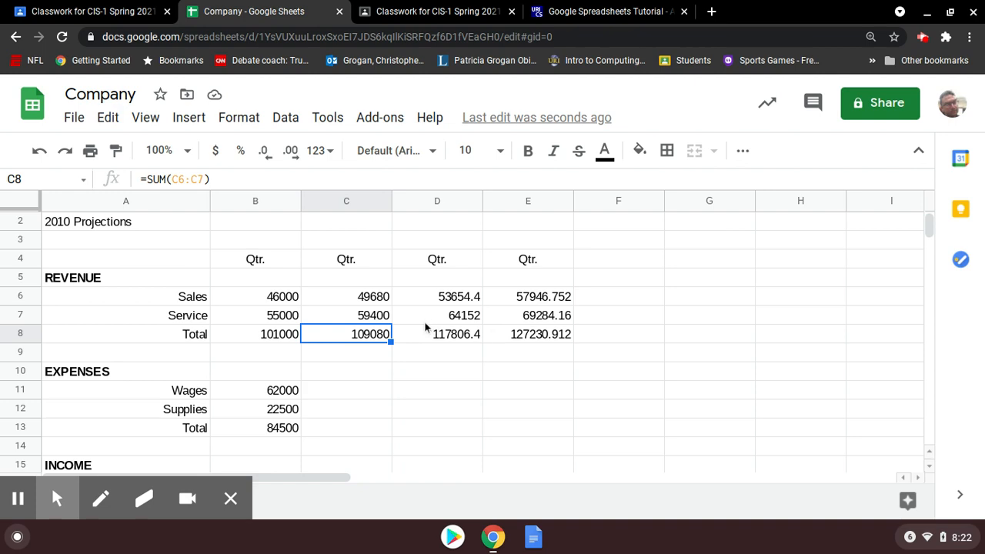
Switch to the tutorial and read the AutoFill section's instruction and example for the projected expenses formula in C11
left_click(550, 9)
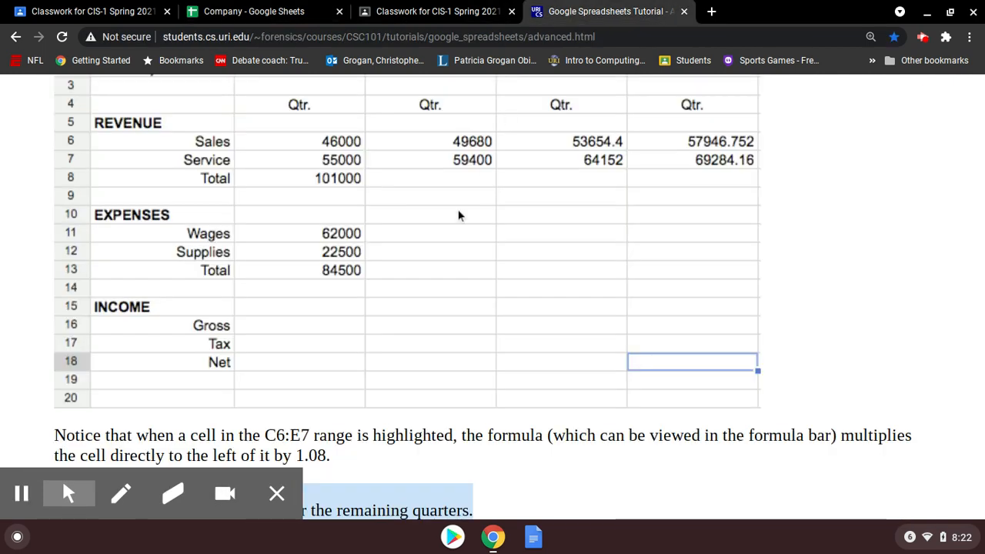
scroll(424, 293, "down", 5)
scroll(419, 293, "down", 7)
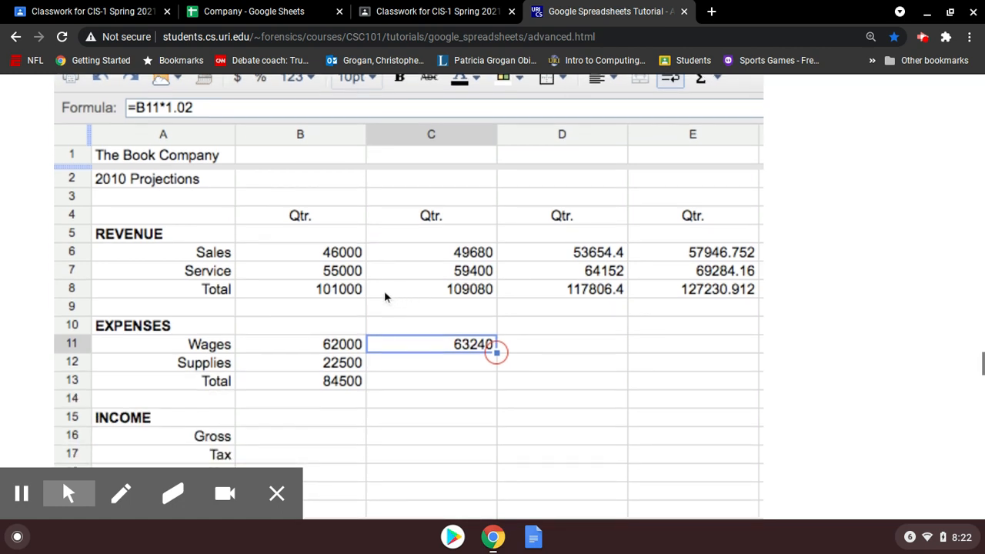
scroll(267, 255, "up", 1)
scroll(269, 256, "up", 3)
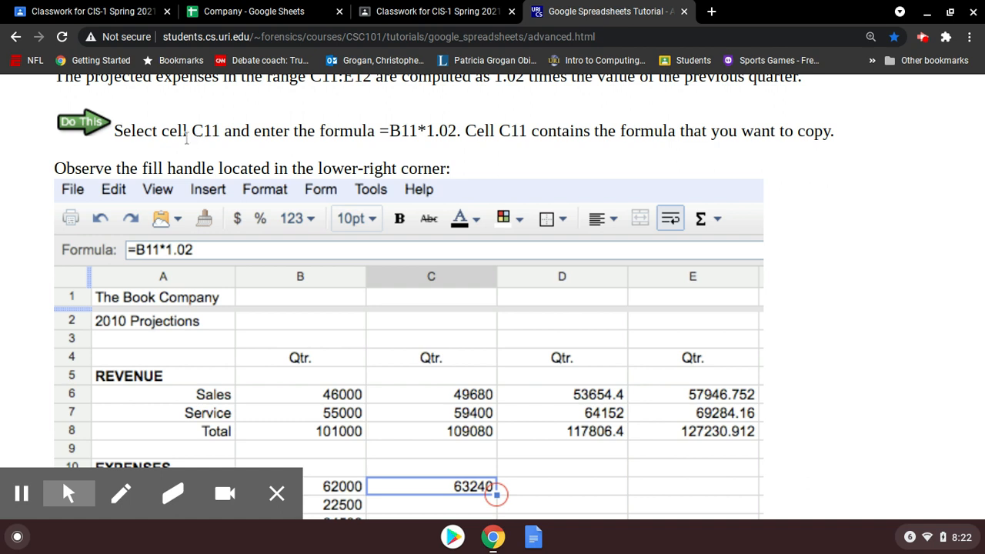
Highlight the tutorial's instruction for cell C11 and its formula =B11*1.02
left_click_drag(114, 130, 481, 137)
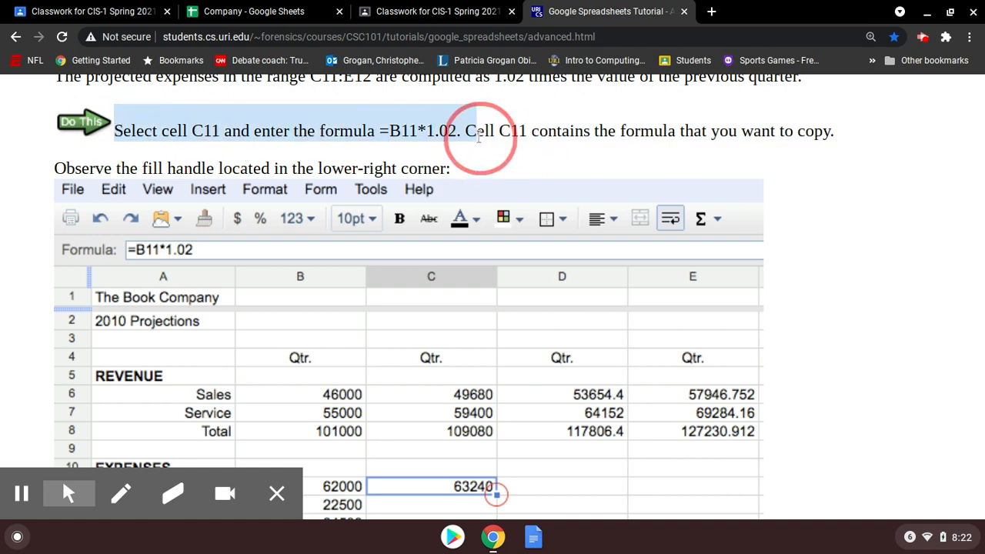
left_click(435, 145)
left_click_drag(381, 132, 454, 136)
Switch to the Company spreadsheet and enter the projected wages formula =B11*1.02 in C11, checking it against the tutorial
left_click(254, 10)
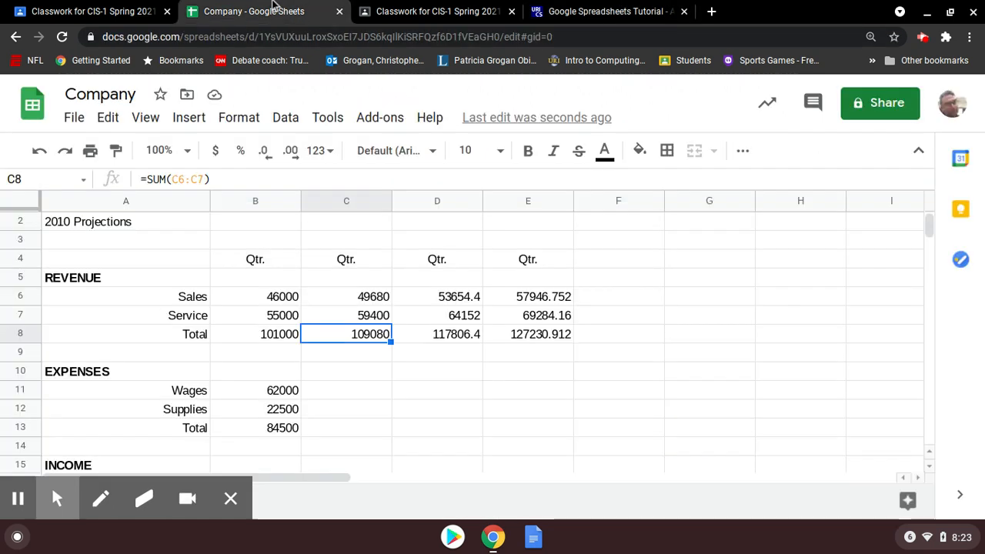
left_click(339, 395)
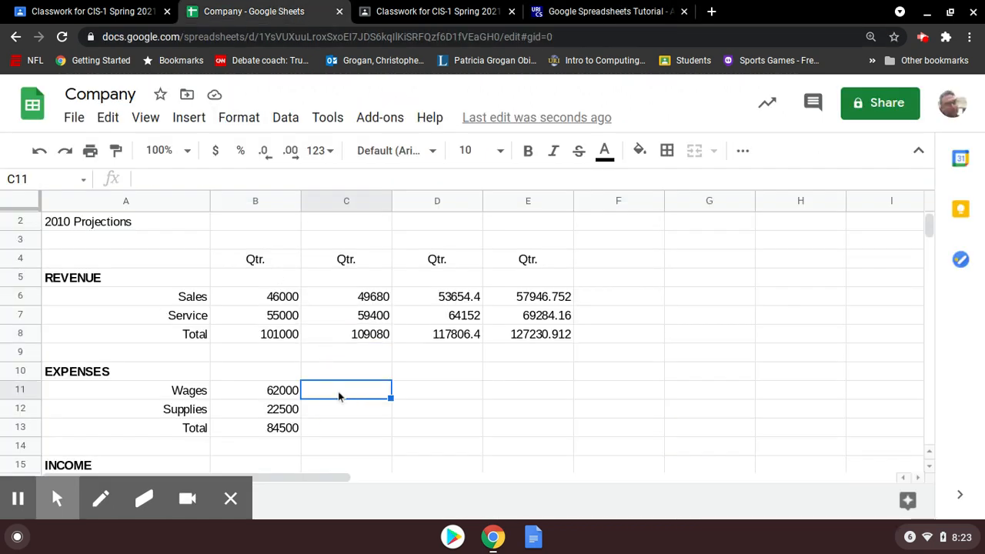
left_click(585, 11)
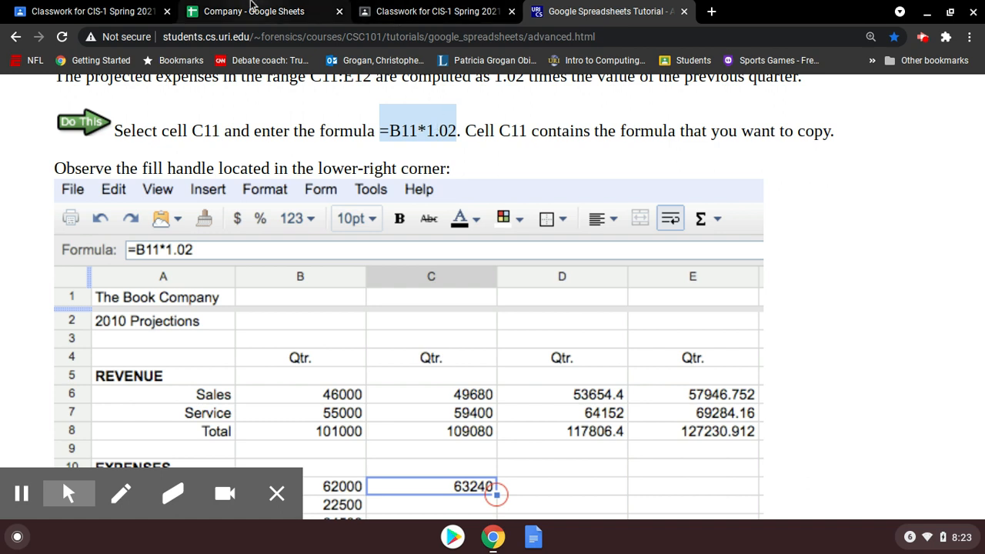
left_click(251, 10)
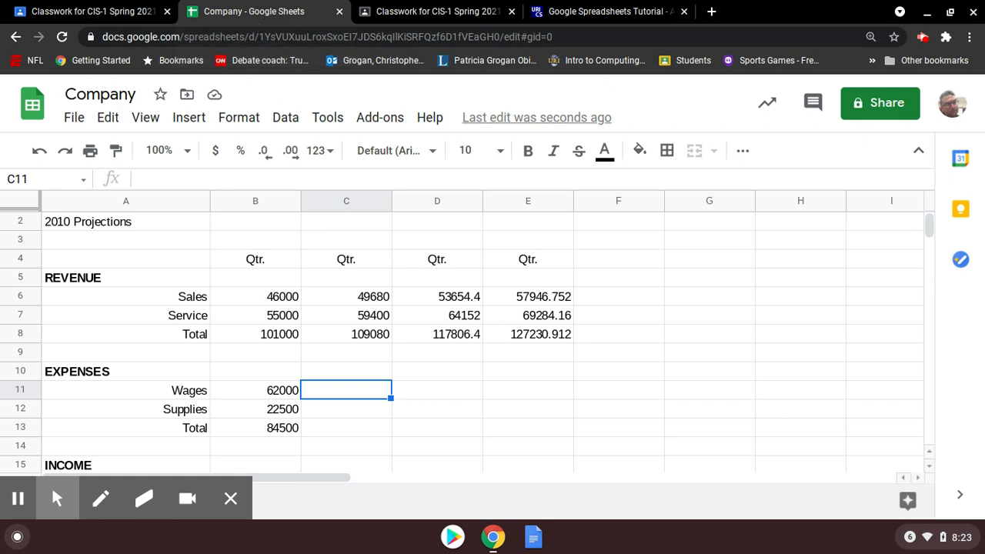
type("=B")
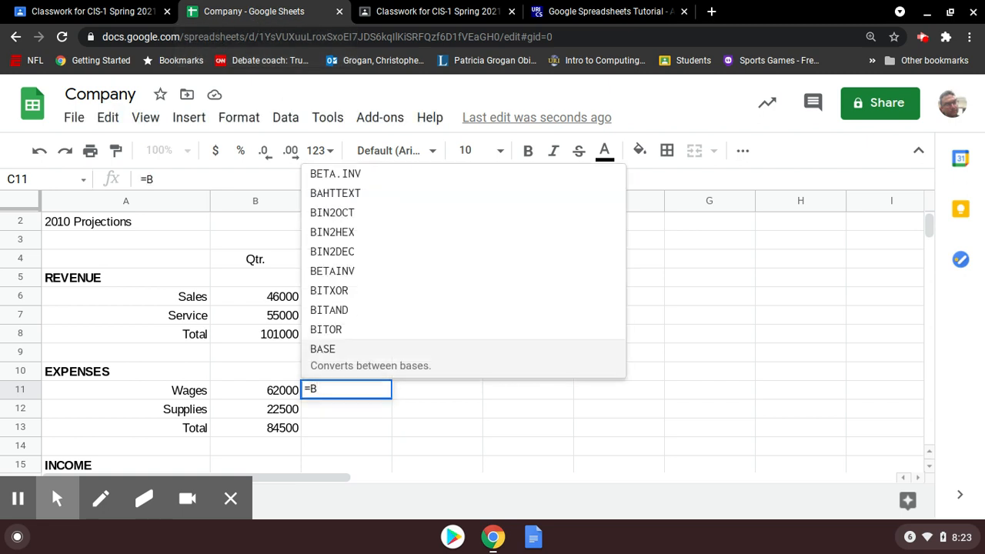
type("!")
key("BackSpace")
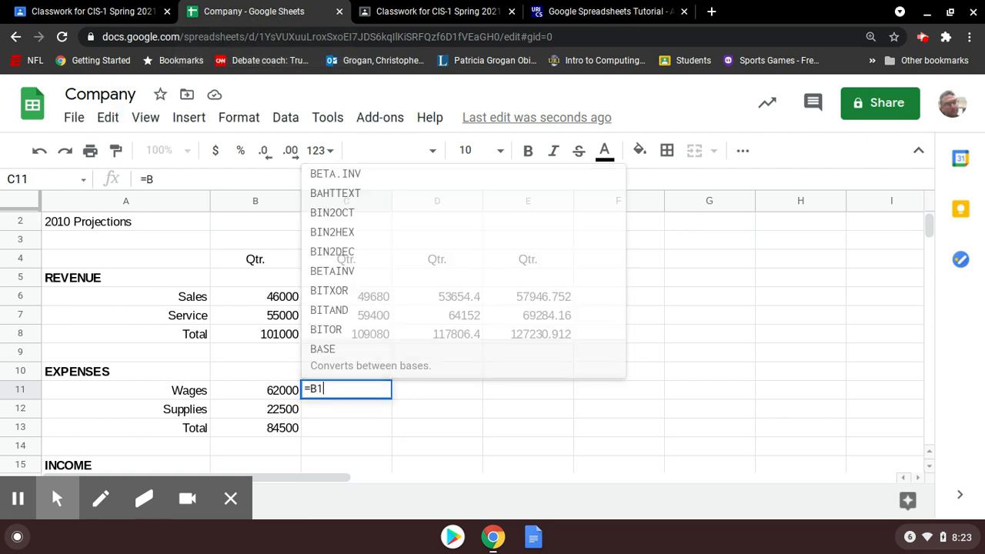
type("11*1")
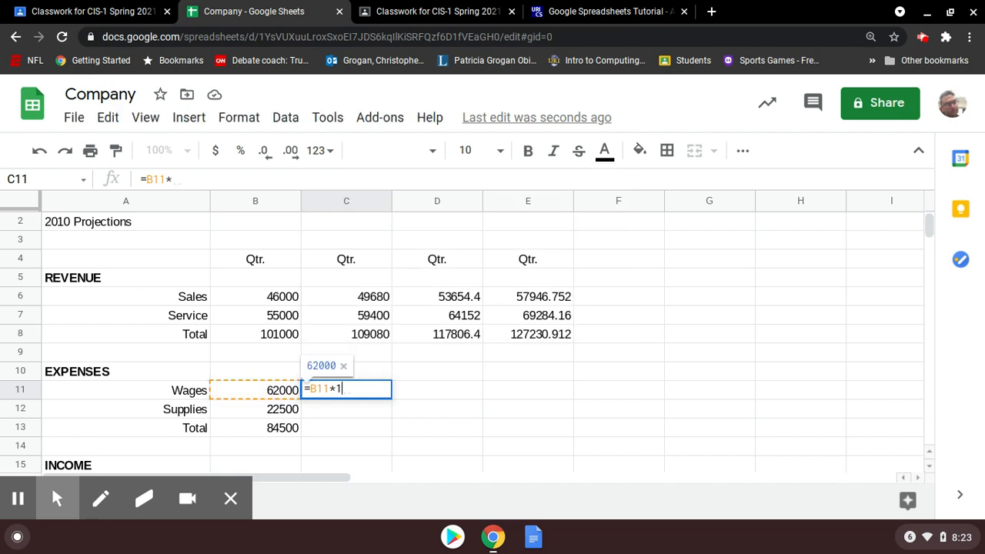
type(".02")
left_click(605, 10)
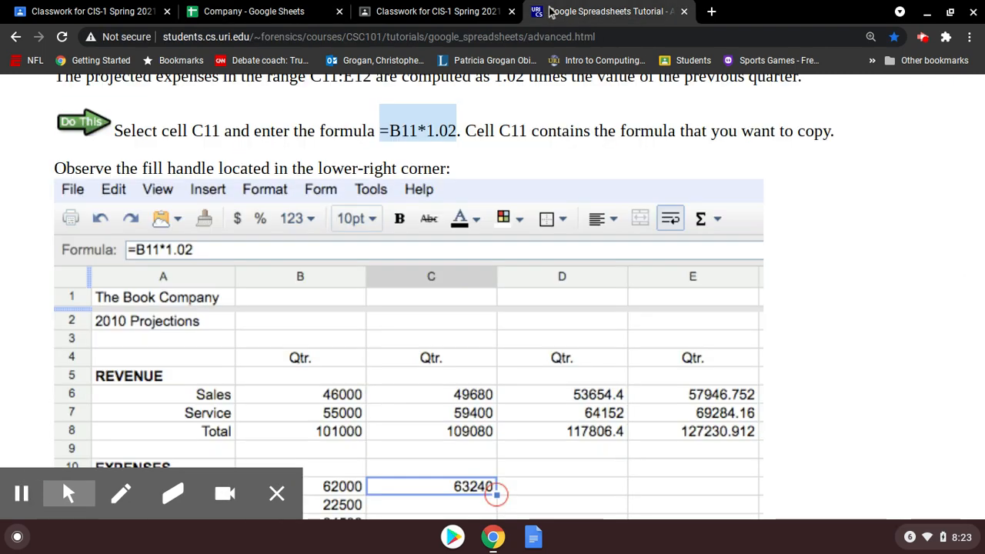
left_click(254, 11)
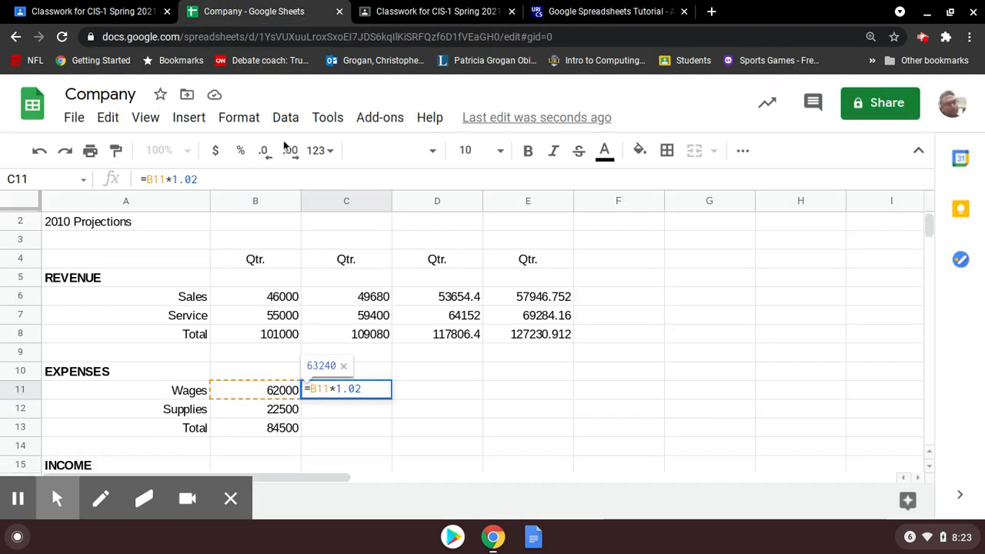
key("Return")
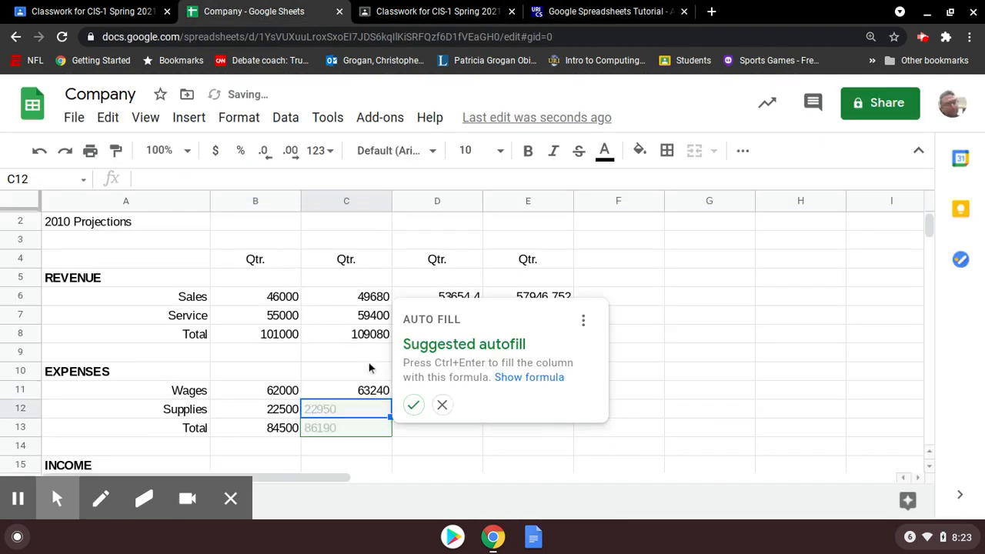
Copy the C11 wages formula and paste it into the range C11:E12
key("Up")
key("Up")
left_click(350, 393)
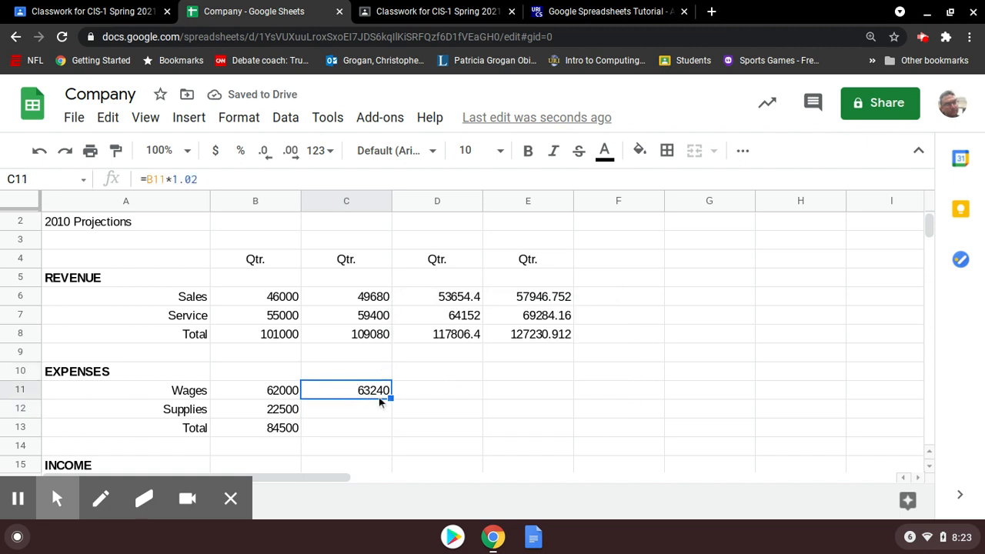
right_click(370, 390)
left_click(342, 312)
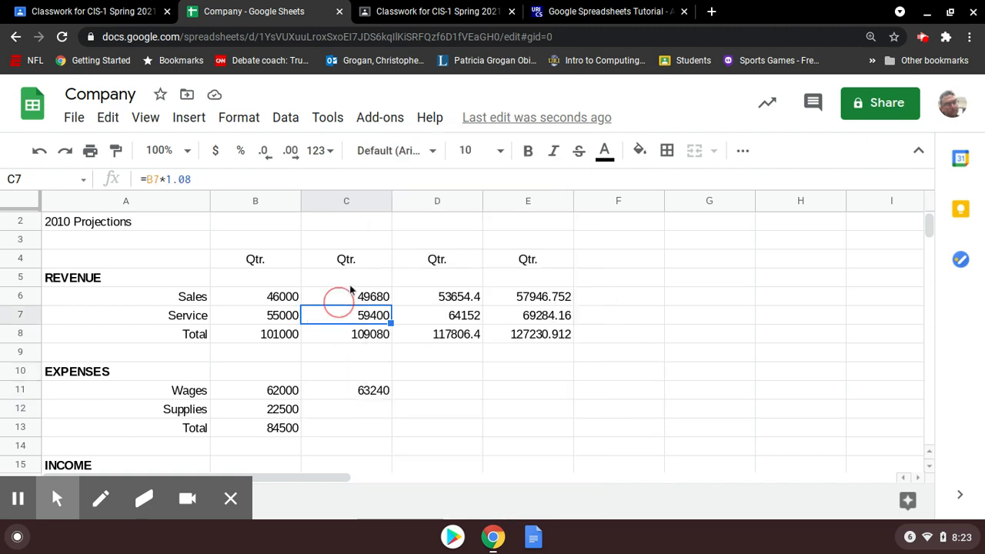
left_click(351, 393)
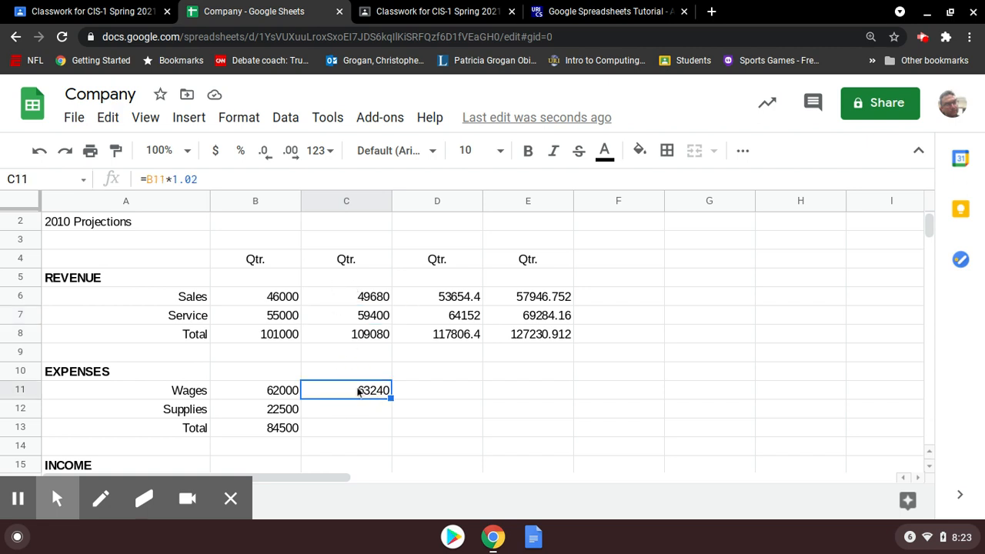
right_click(358, 392)
left_click(401, 173)
left_click_drag(348, 388, 538, 410)
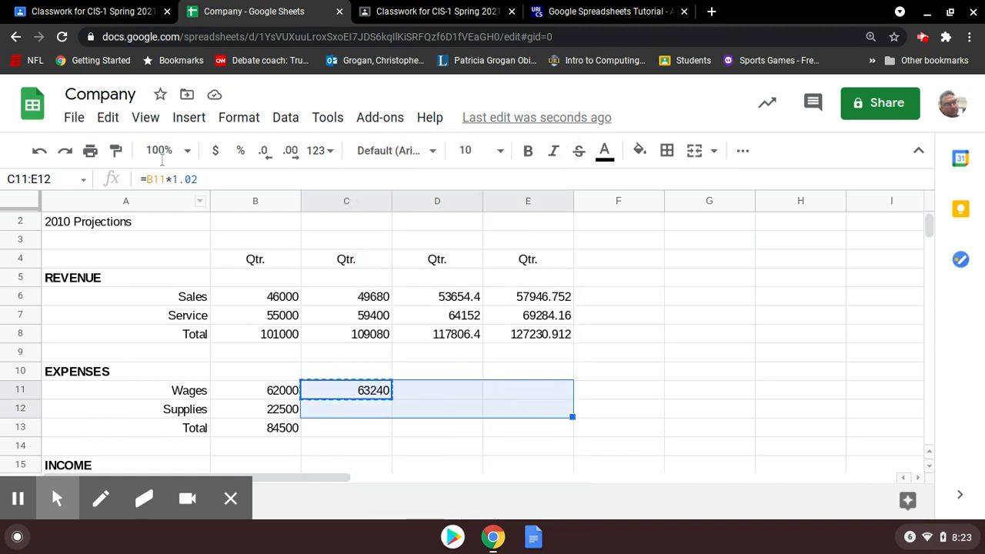
left_click(107, 118)
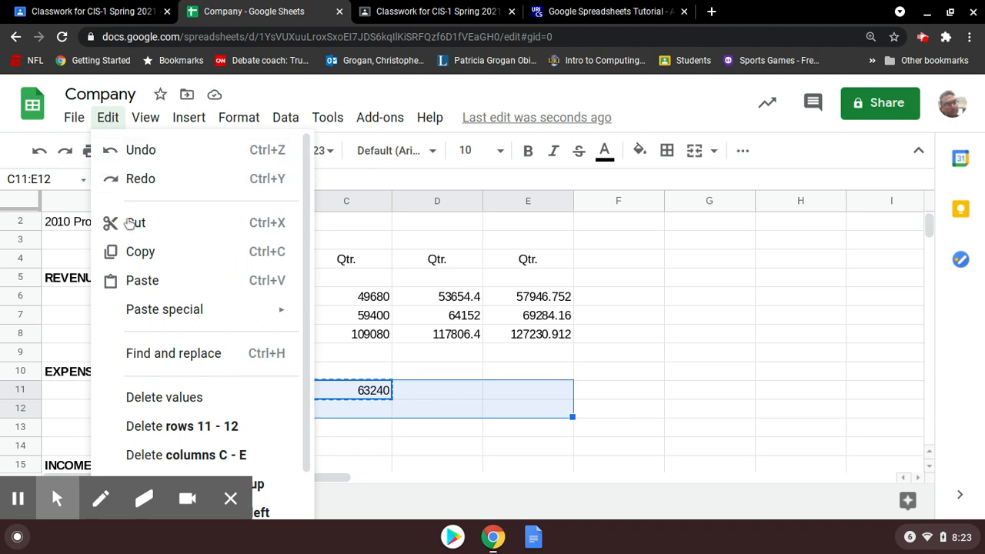
left_click(153, 281)
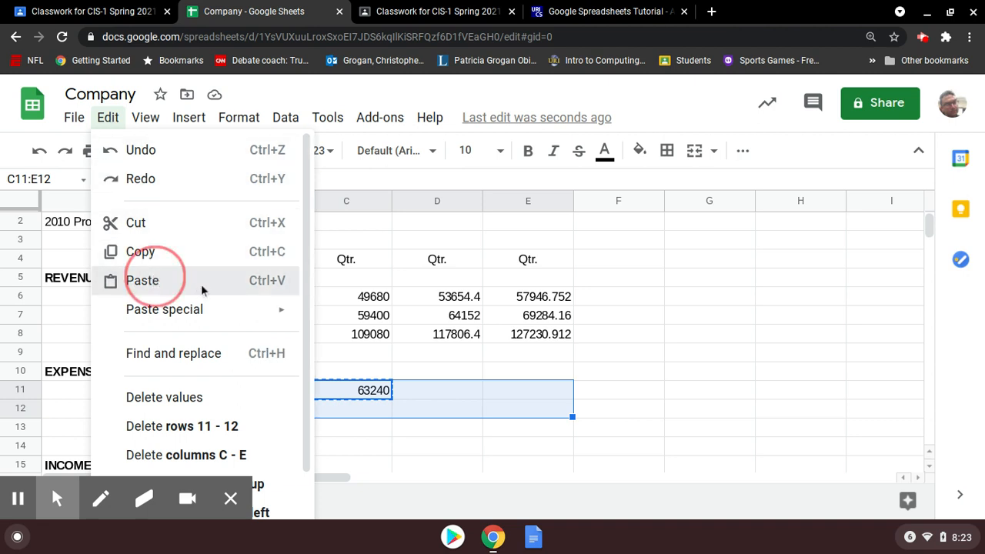
Fill the expenses total formula of B13 across C13:E13
left_click(467, 410)
left_click(282, 433)
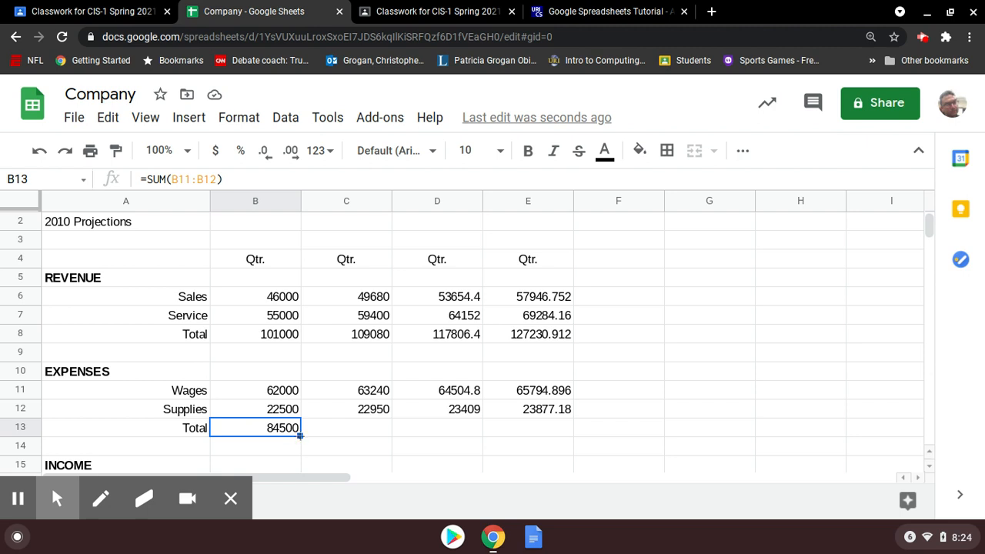
left_click_drag(300, 435, 561, 433)
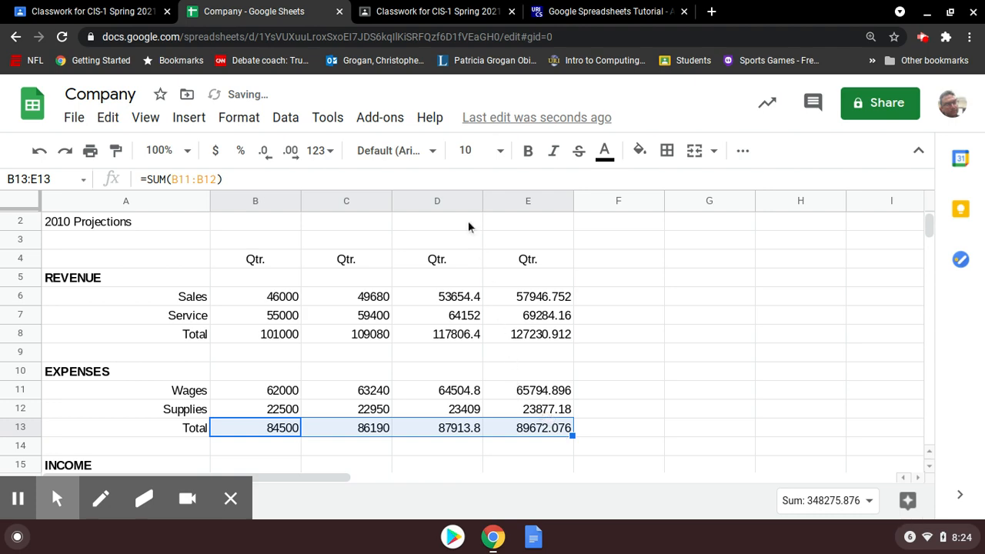
Switch to the tutorial, find its example of the completed expenses rows, and compare it with the Company spreadsheet
left_click(608, 11)
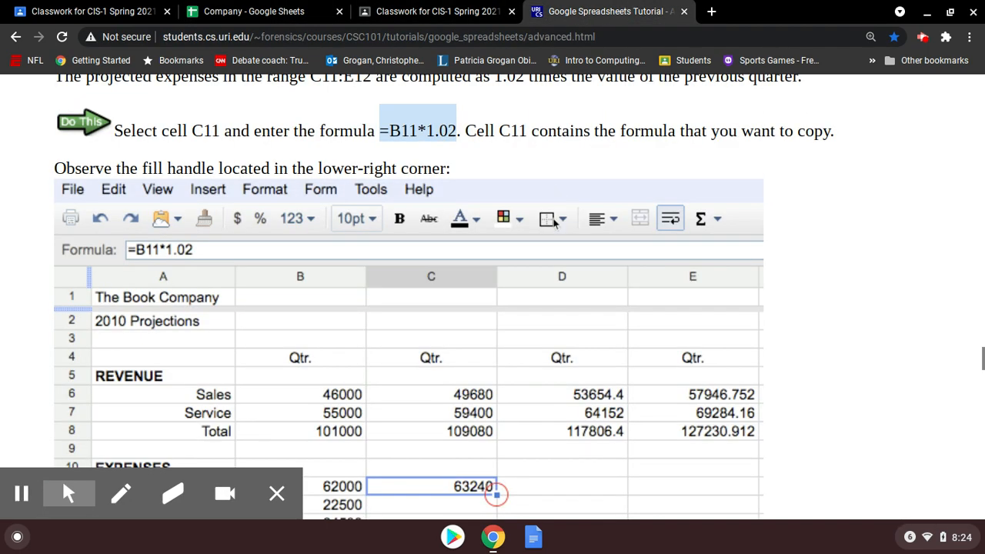
scroll(555, 221, "down", 10)
scroll(543, 258, "down", 4)
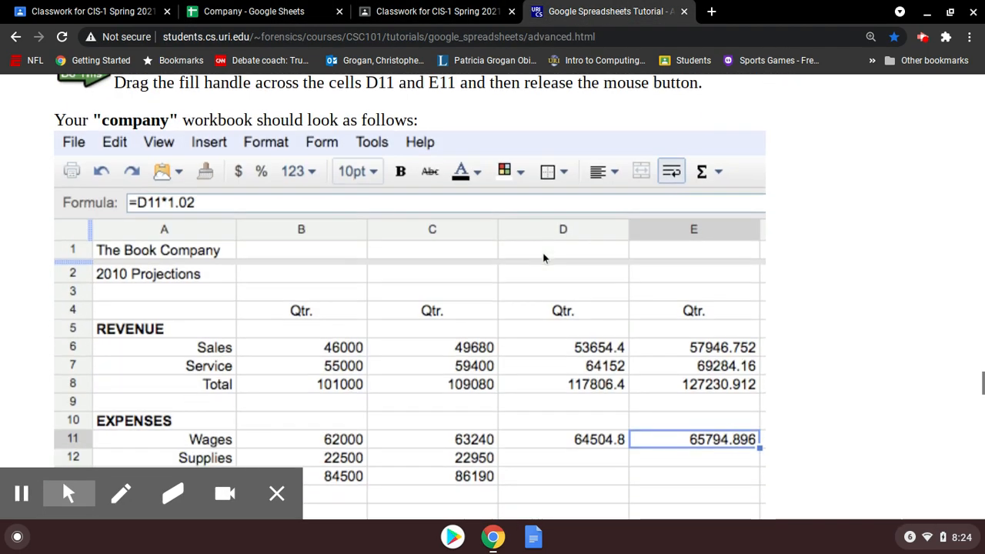
scroll(966, 372, "down", 2)
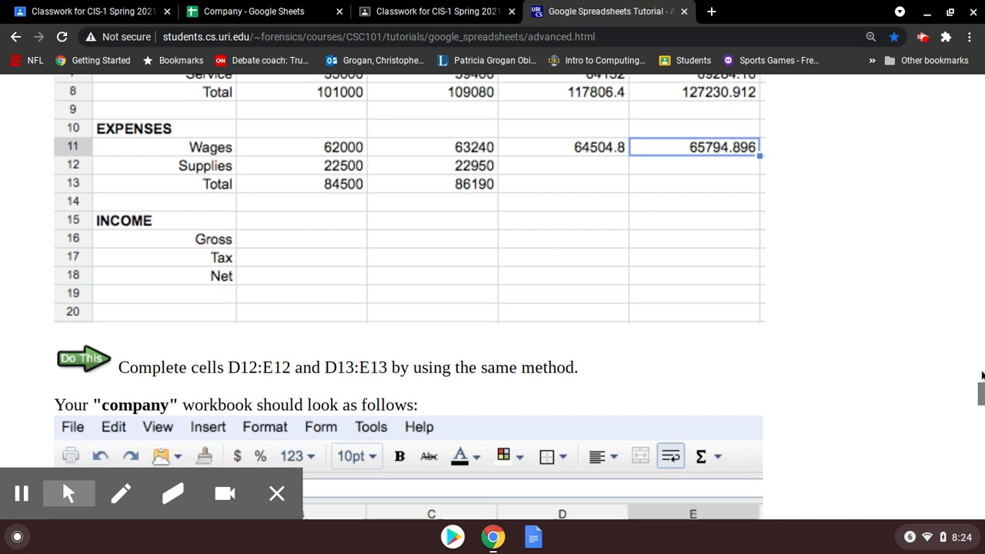
scroll(965, 372, "down", 4)
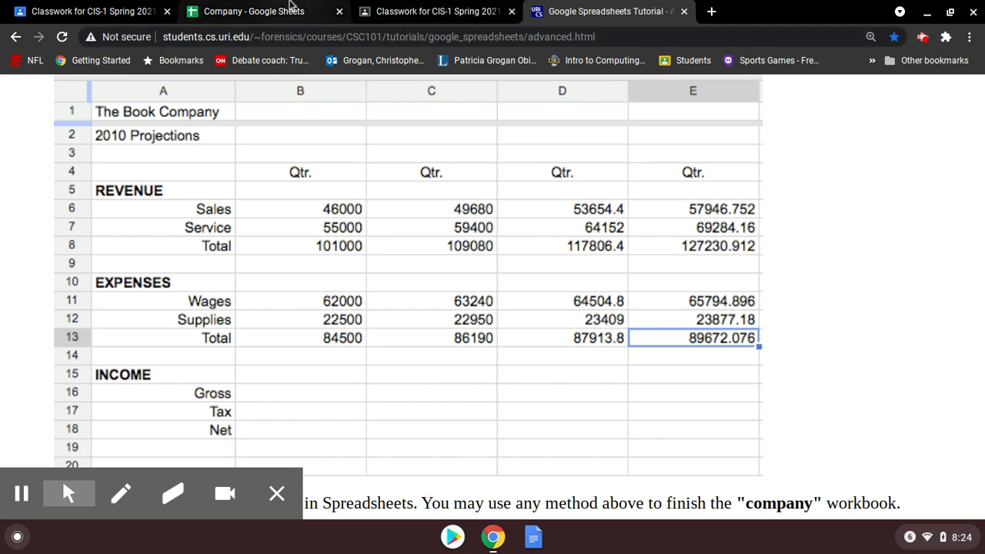
left_click(287, 9)
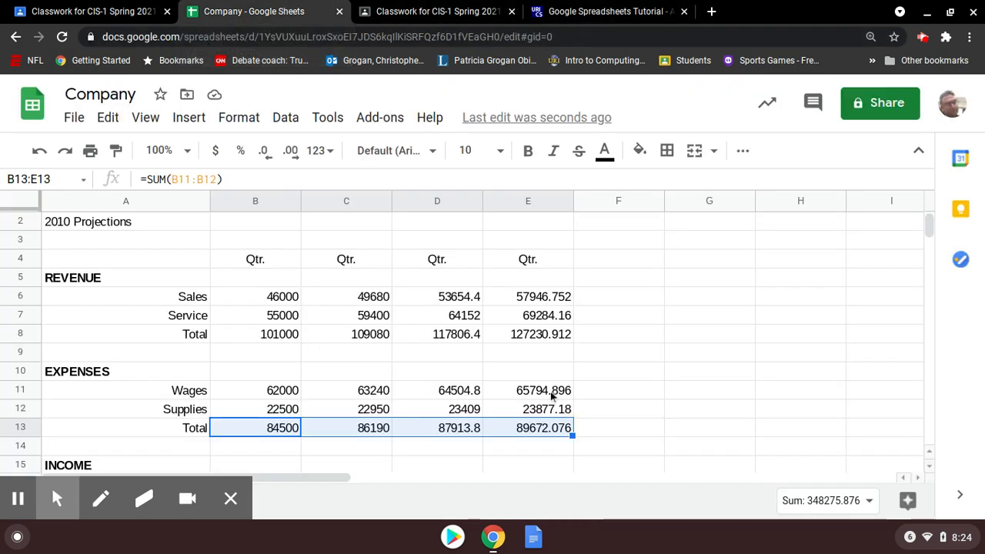
Return to the tutorial and read the instructions for the gross income, tax and net income formulas in B16, B17 and B18
left_click(576, 10)
scroll(563, 327, "down", 3)
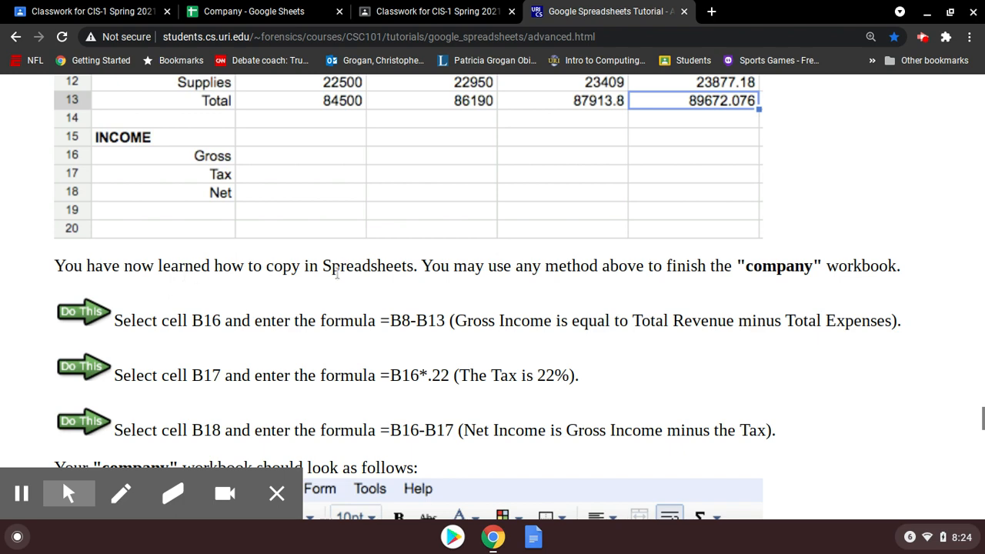
scroll(336, 274, "down", 1)
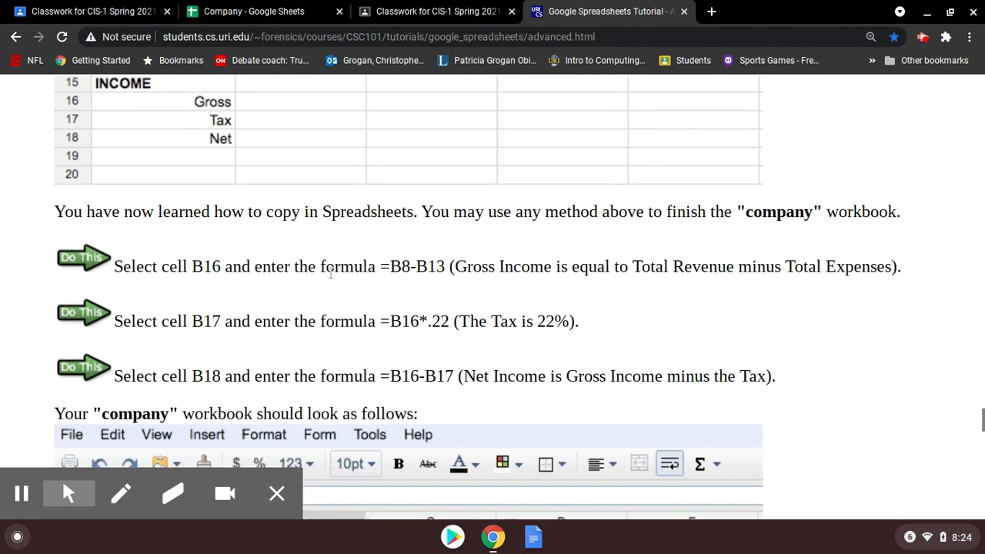
scroll(158, 198, "up", 2)
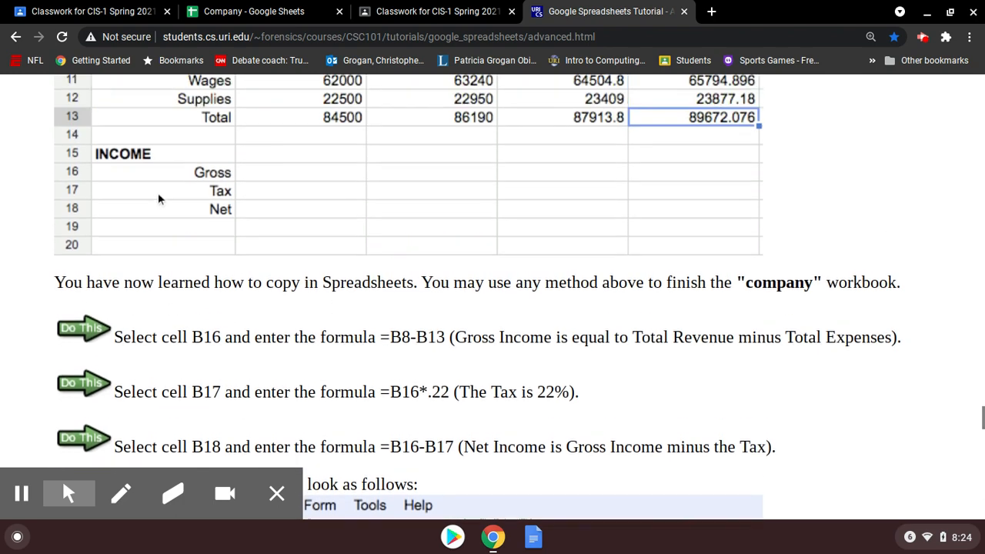
scroll(173, 218, "down", 1)
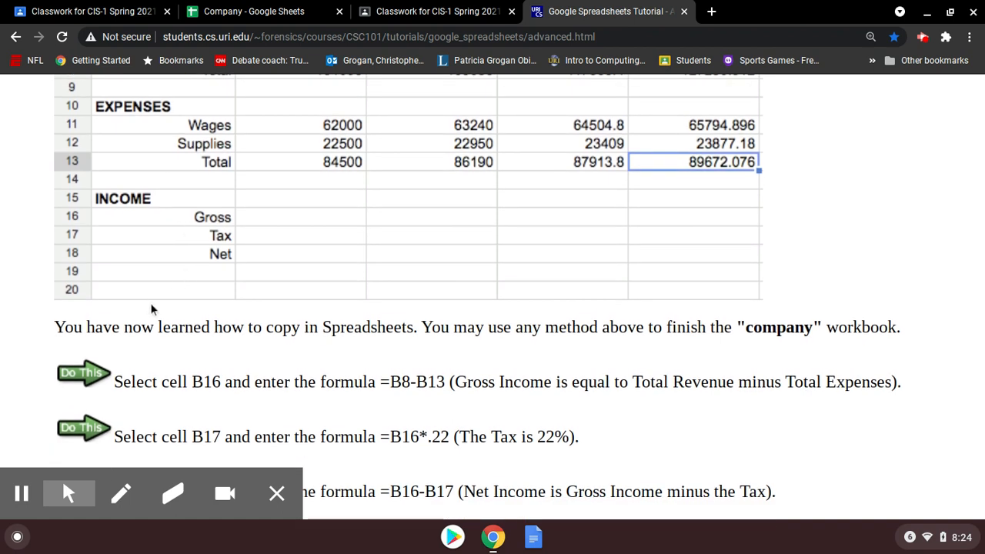
left_click_drag(64, 331, 135, 336)
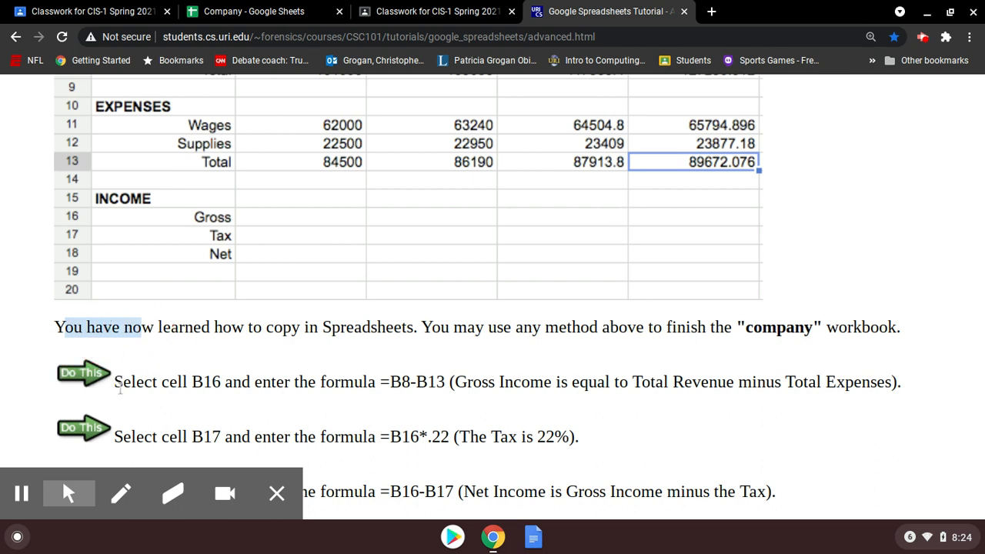
left_click_drag(124, 382, 408, 386)
left_click(409, 386)
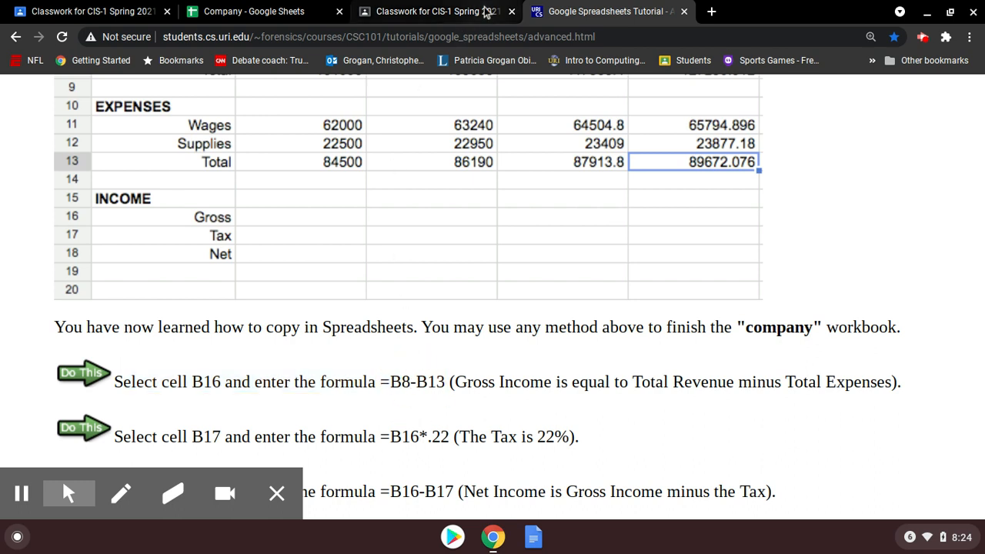
Check the tutorial's gross income formula and enter =B8-B13 in cell B16 of the Company spreadsheet
left_click(254, 10)
scroll(245, 444, "down", 1)
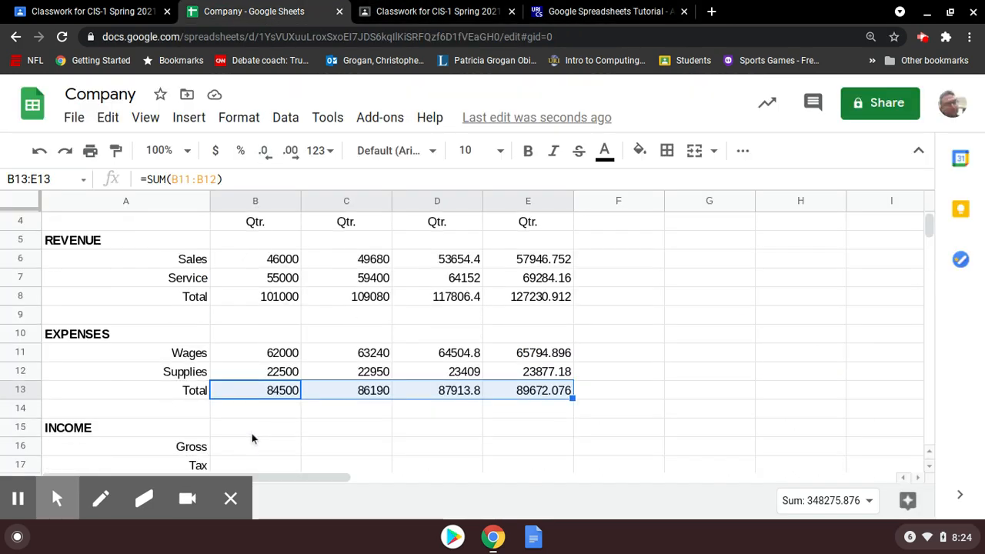
left_click(256, 451)
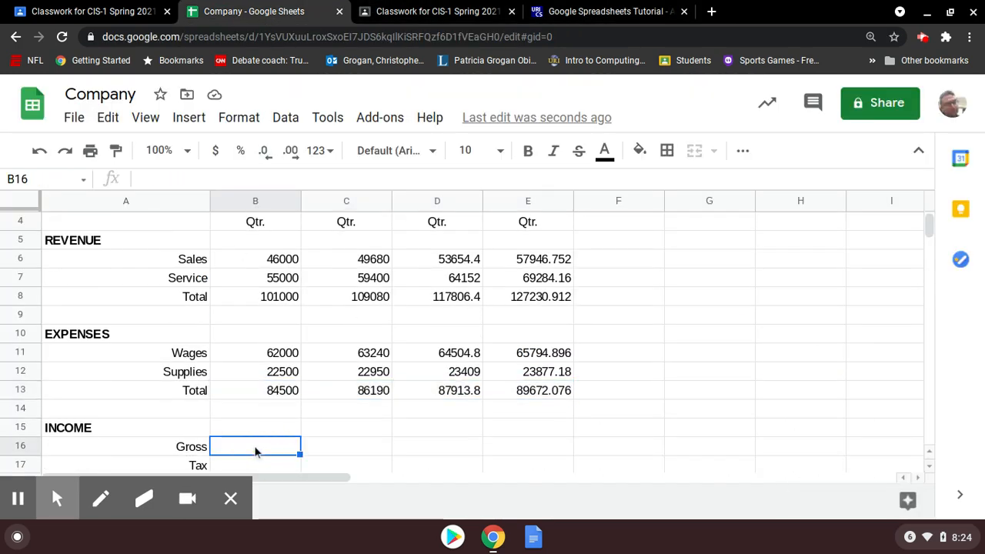
left_click(555, 11)
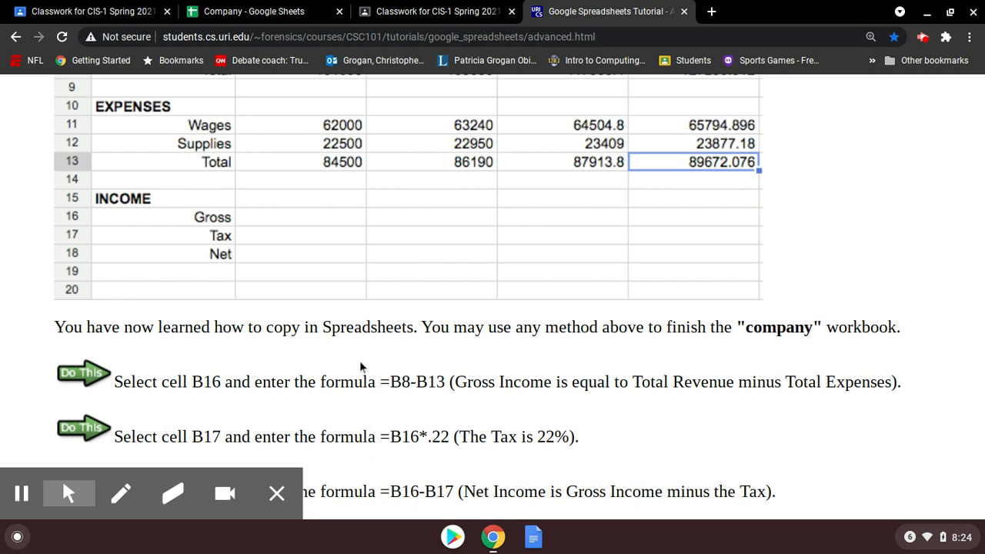
left_click_drag(381, 385, 447, 382)
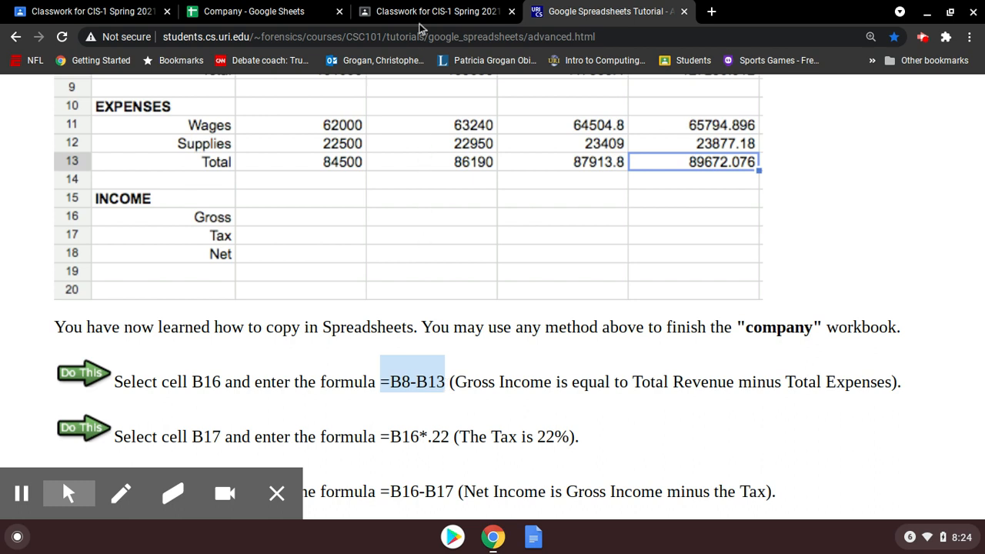
left_click(231, 11)
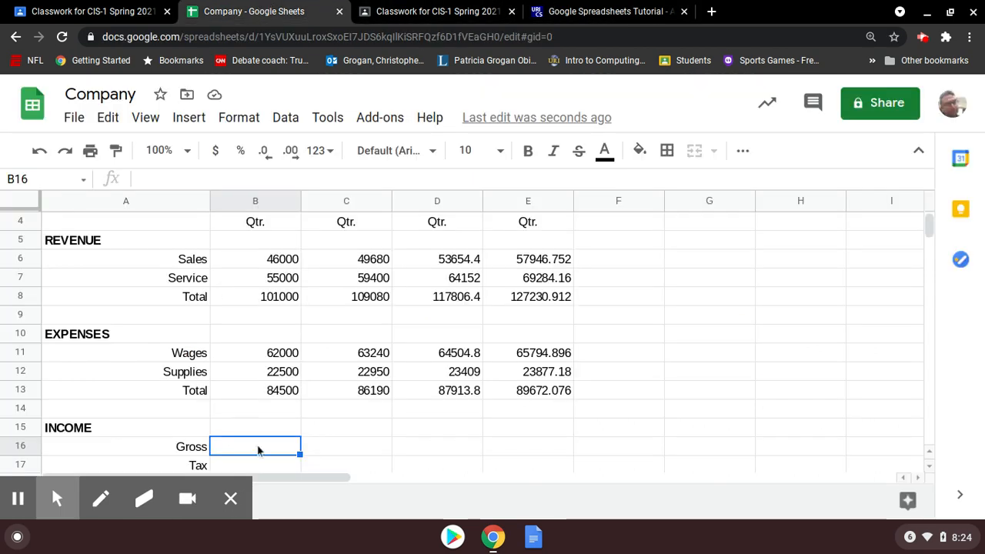
type("=")
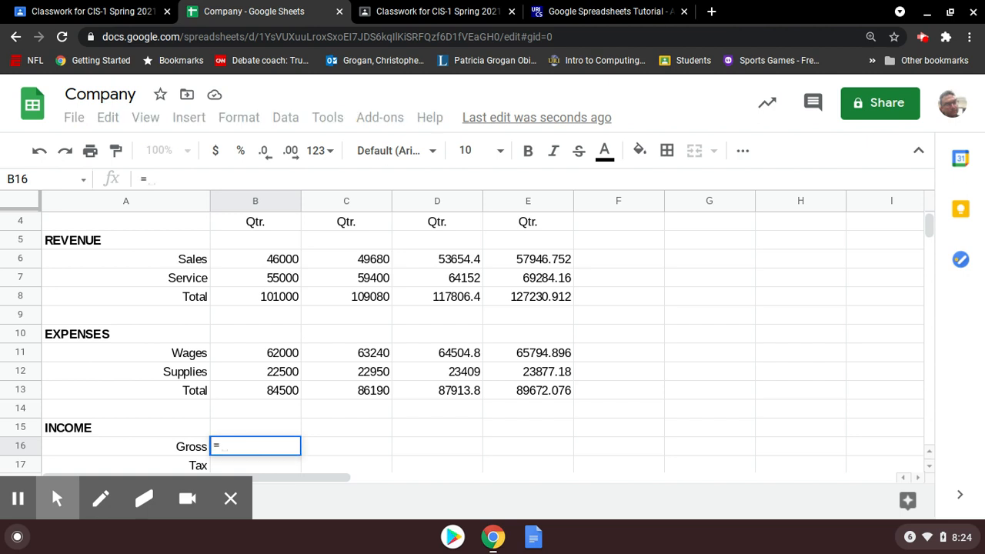
type("B*-B13")
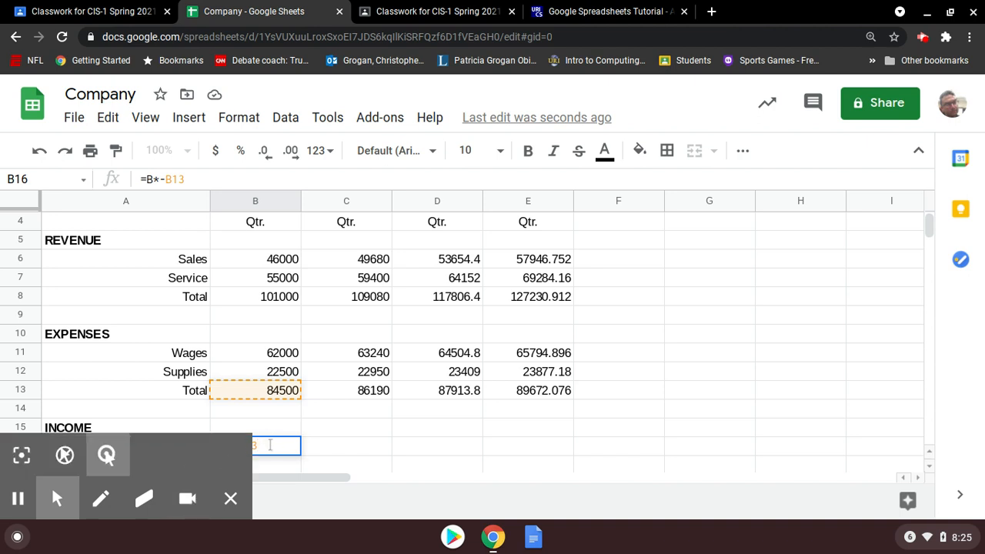
left_click(234, 445)
key("BackSpace")
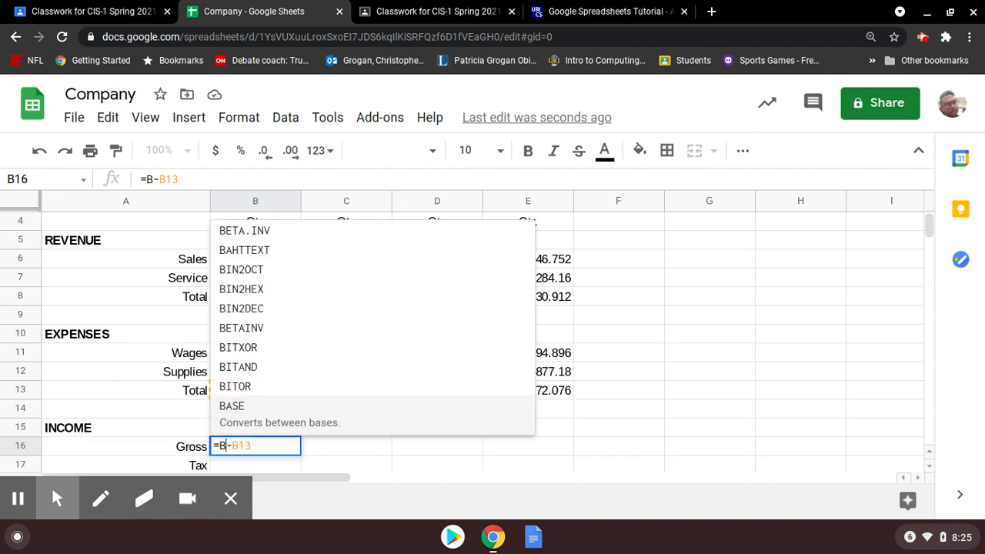
type("8")
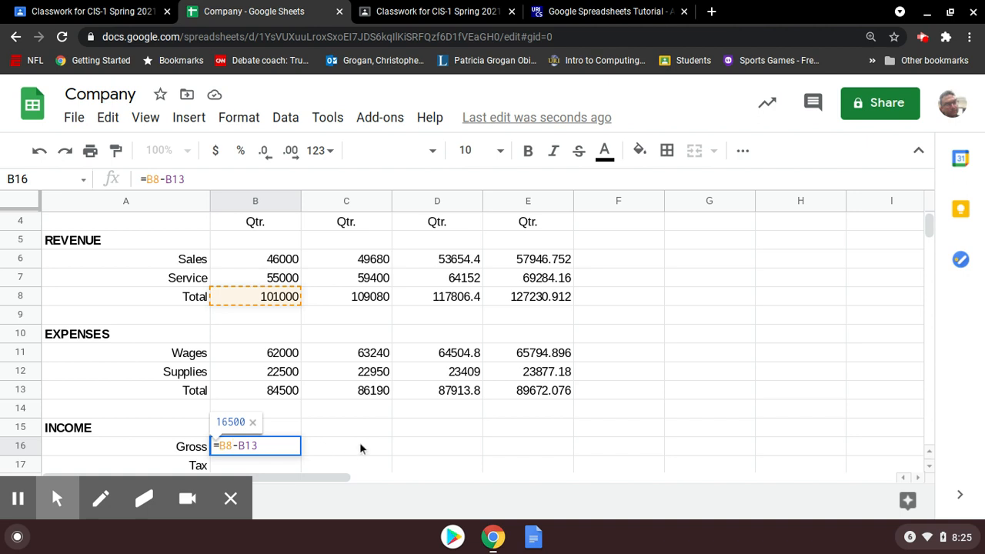
key("Return")
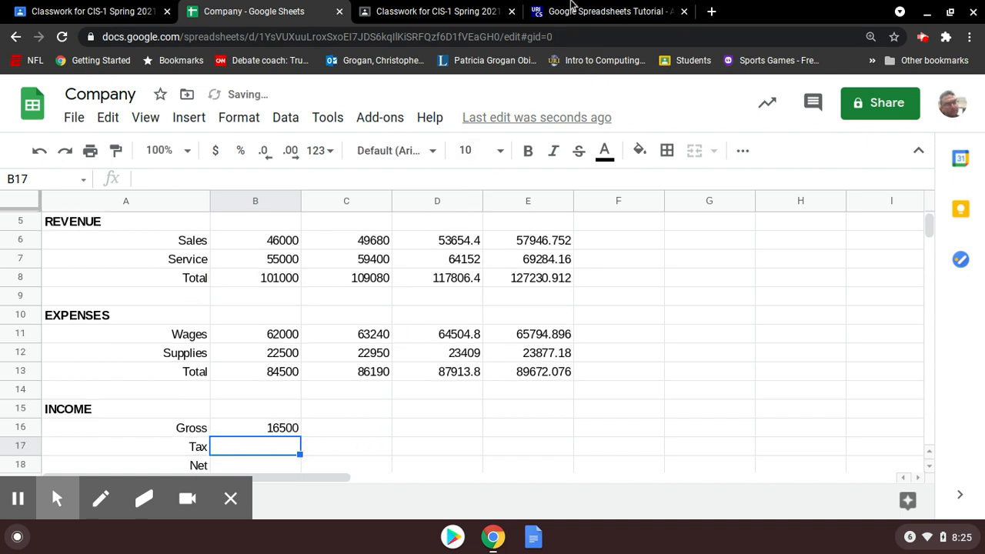
Look up the tax formula in the tutorial and enter =B16*.22 in cell B17 of the Company spreadsheet
left_click(584, 11)
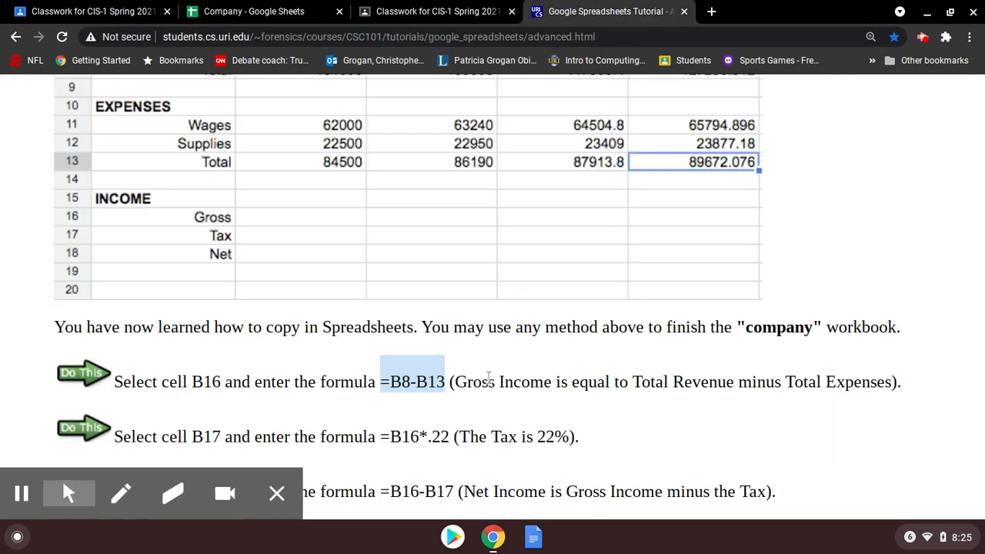
left_click_drag(488, 377, 608, 382)
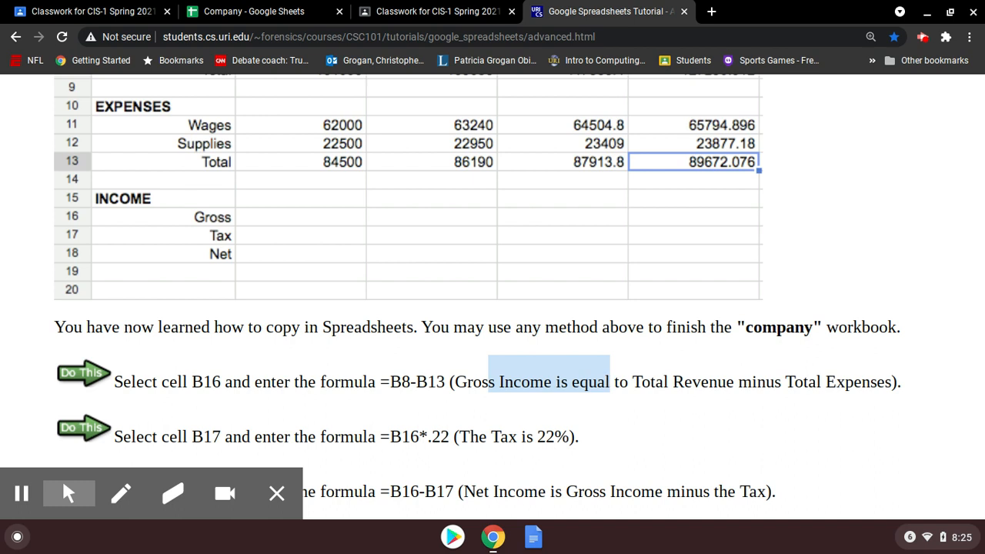
left_click(246, 11)
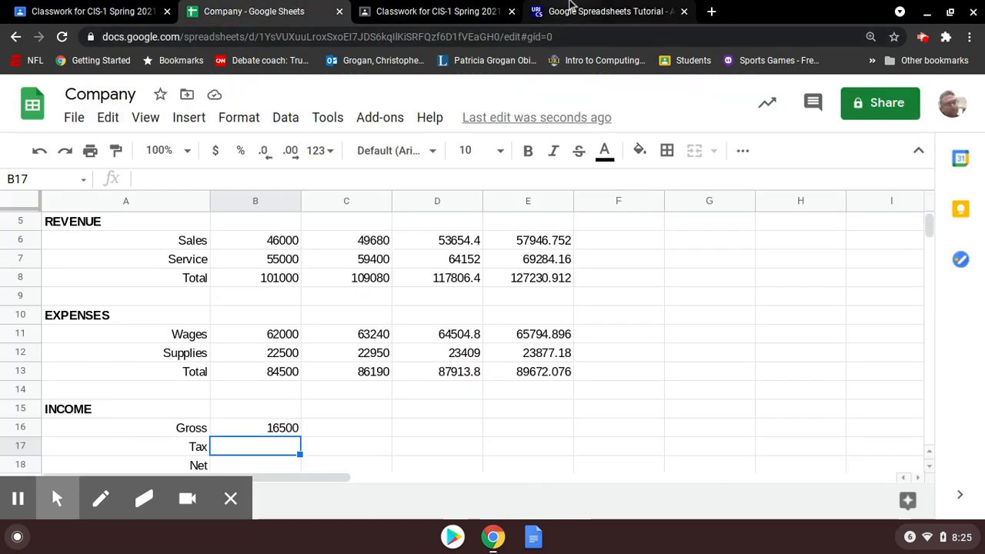
left_click(585, 10)
scroll(384, 366, "down", 1)
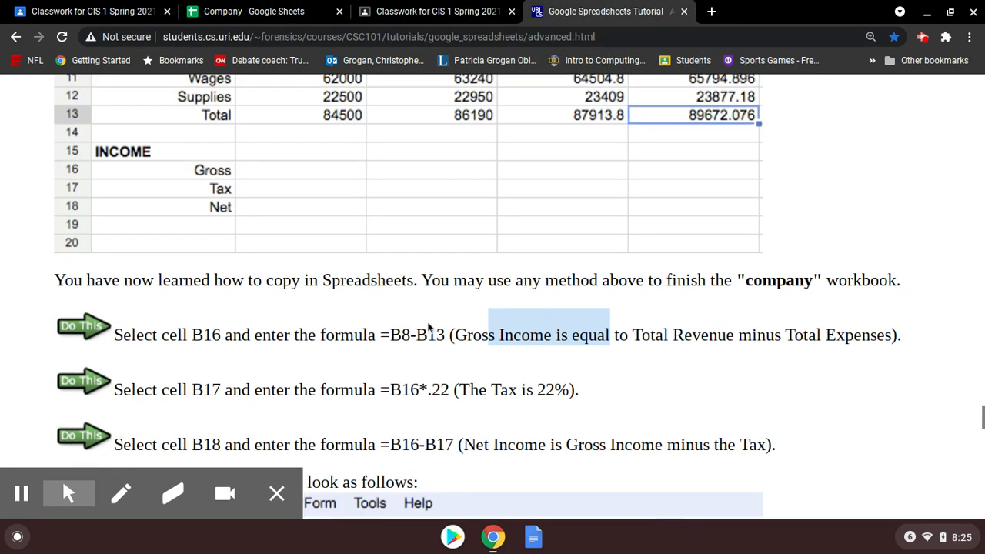
left_click_drag(383, 368, 450, 375)
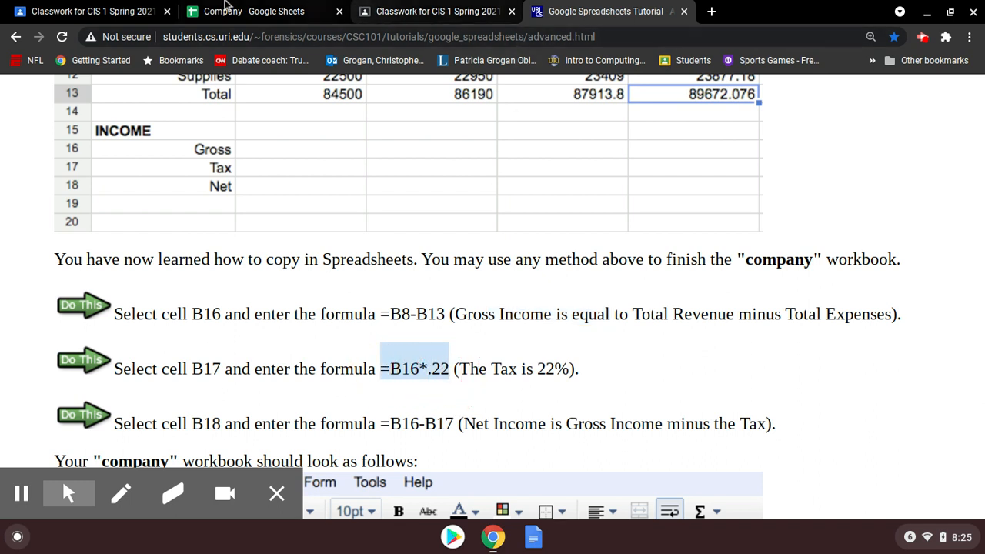
left_click(227, 11)
type("=")
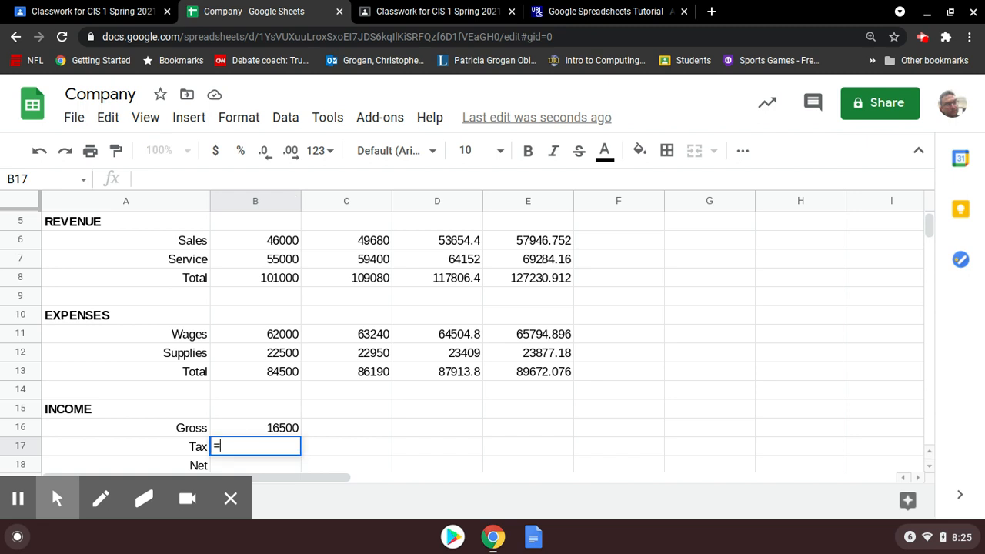
type("B16")
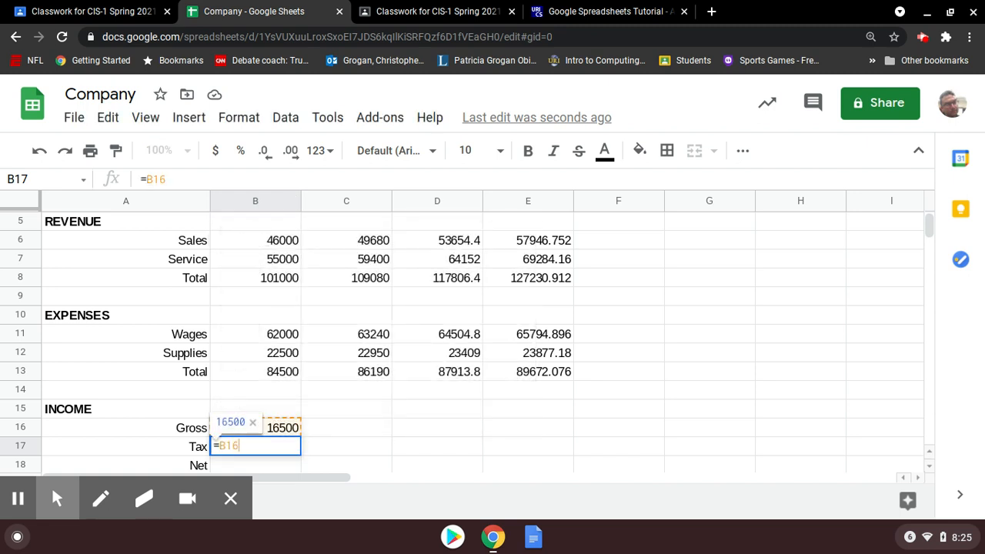
type("*")
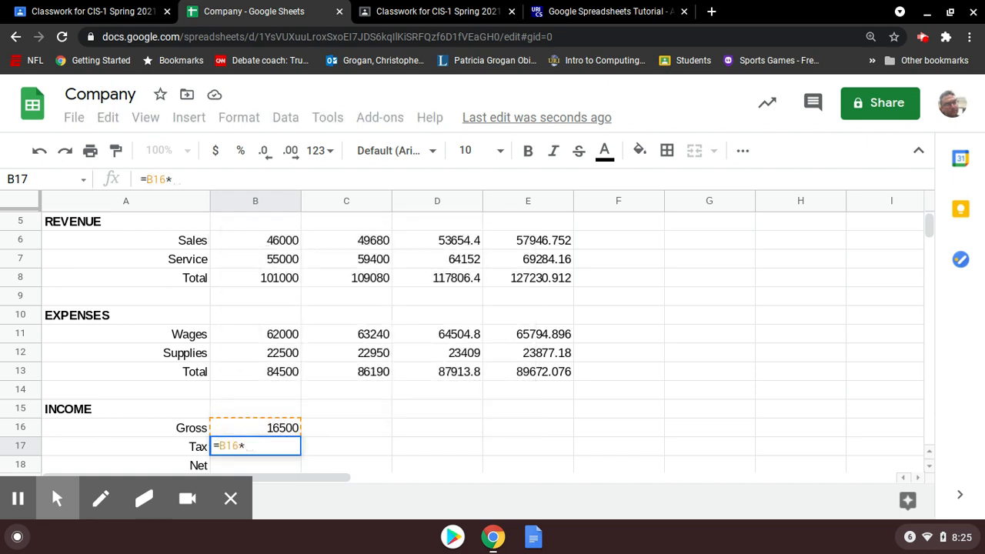
type(".22")
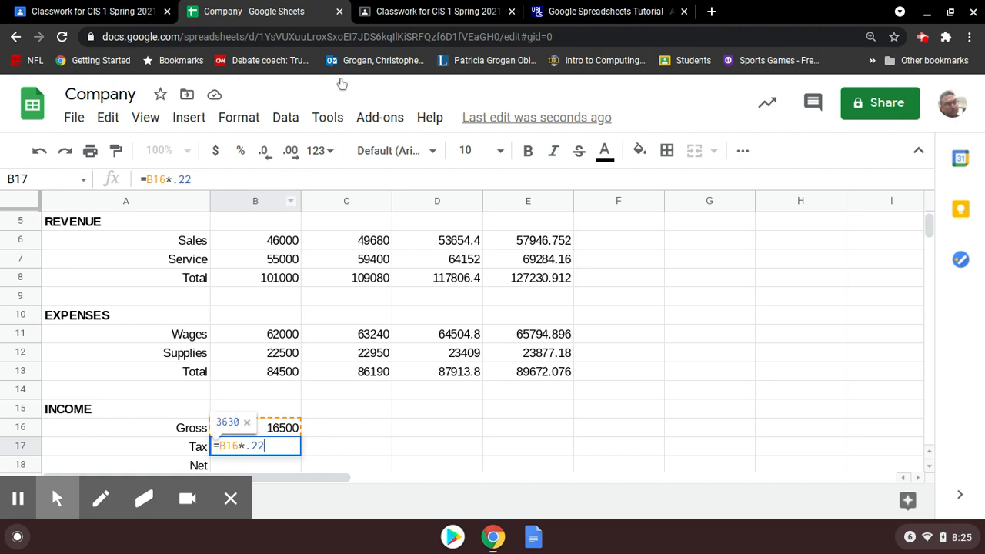
left_click(539, 11)
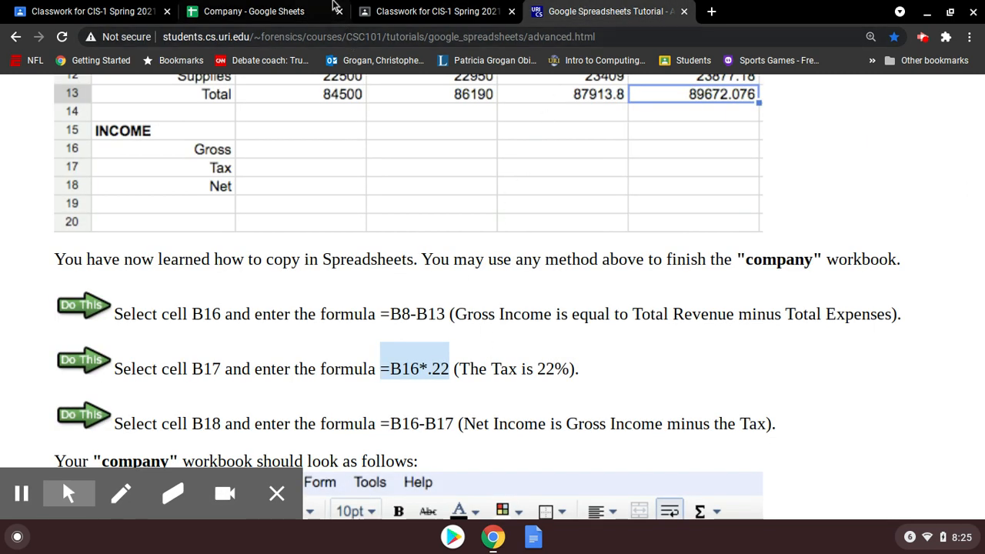
left_click(304, 6)
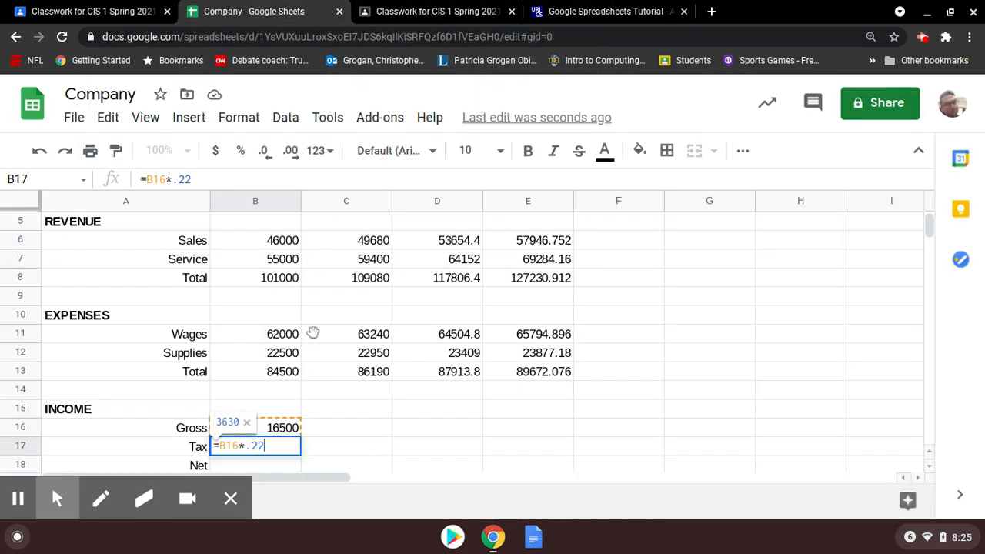
key("Return")
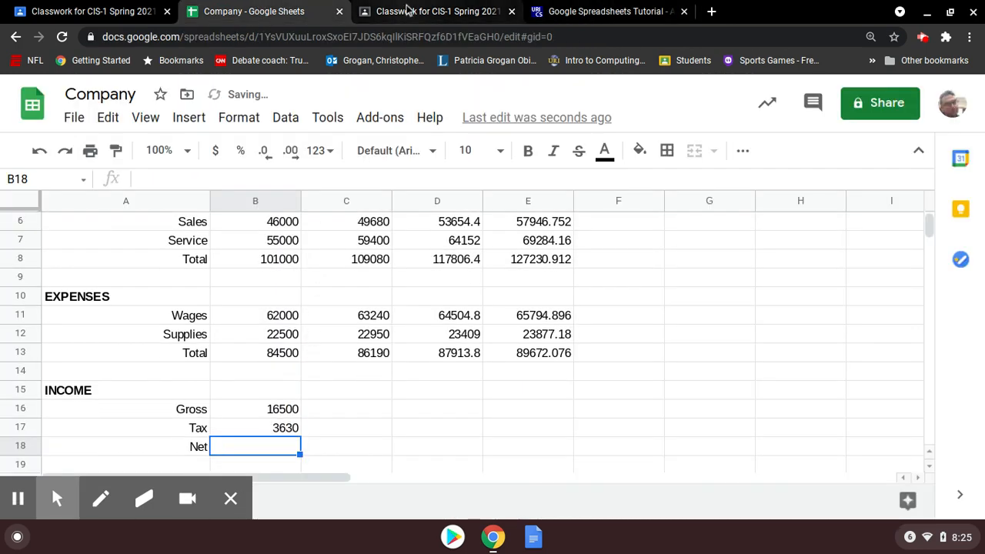
Check the tutorial's net income formula and enter =B16-B17 in cell B18 of the Company spreadsheet
left_click(585, 12)
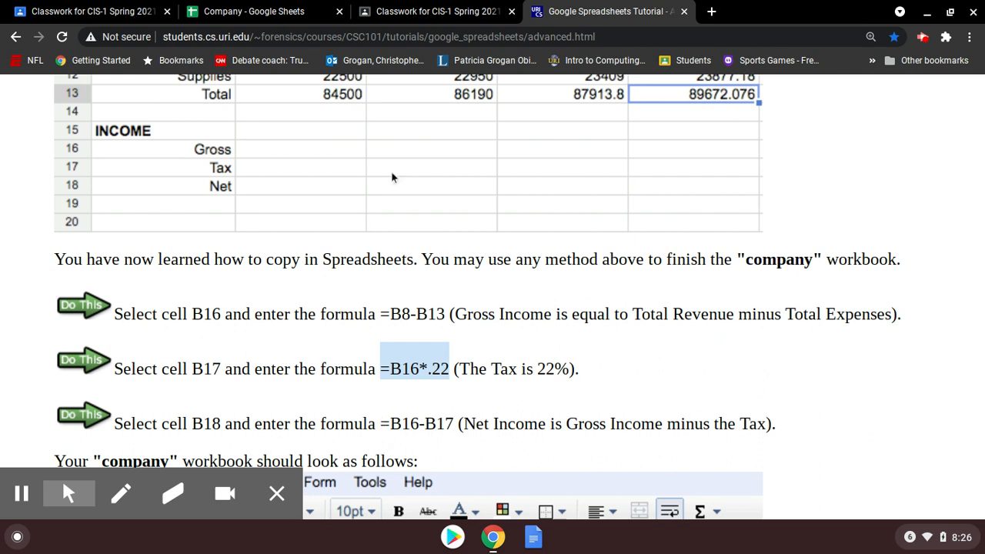
left_click(308, 10)
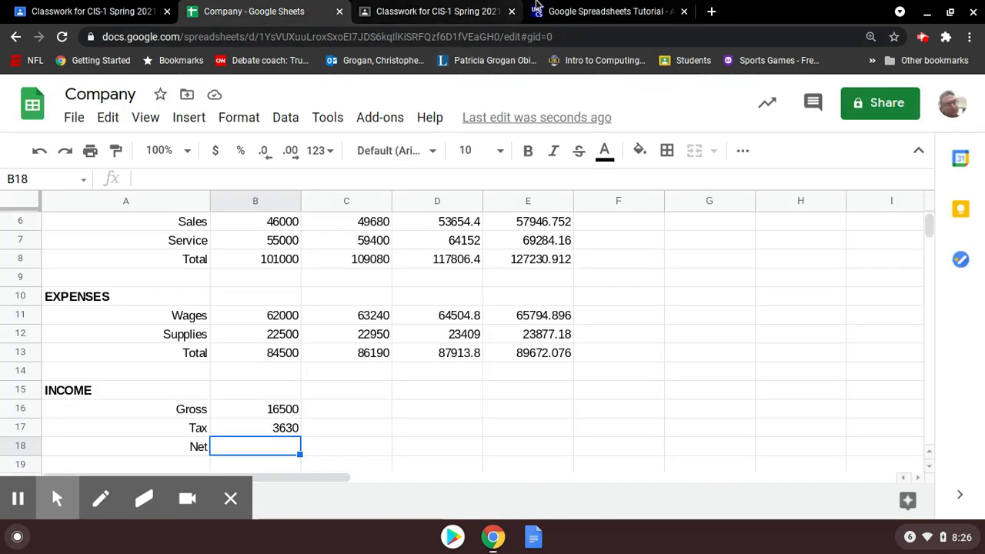
left_click(564, 9)
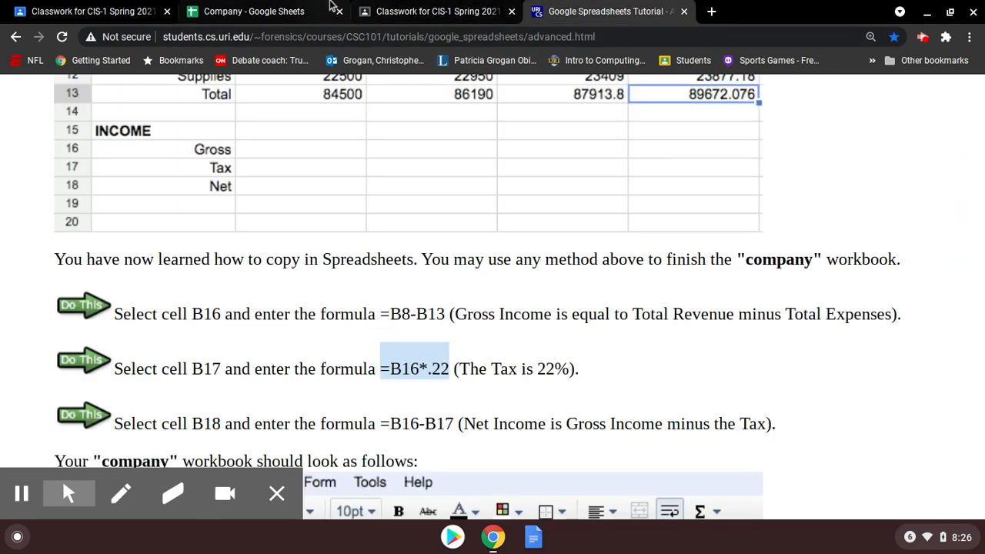
left_click(296, 11)
type("=")
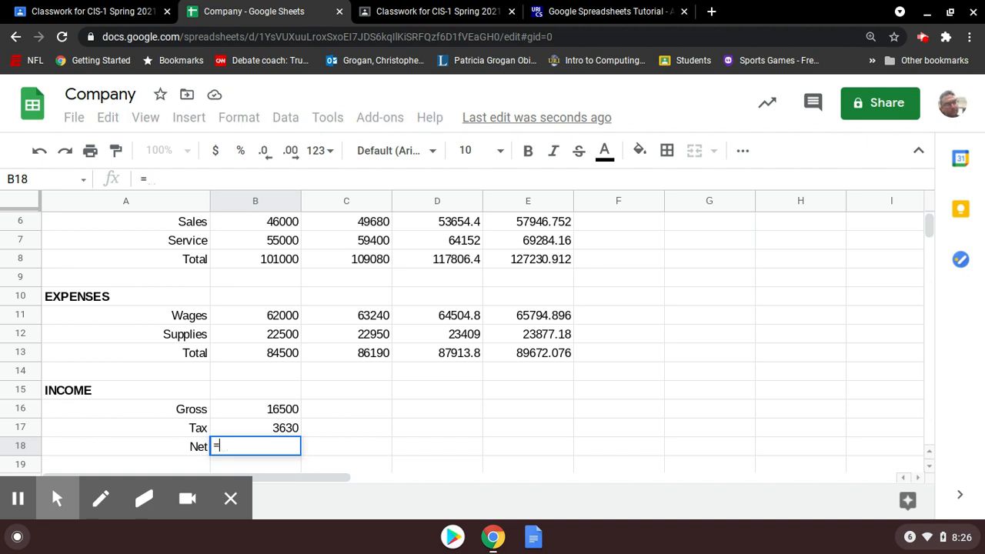
type("B16-B1")
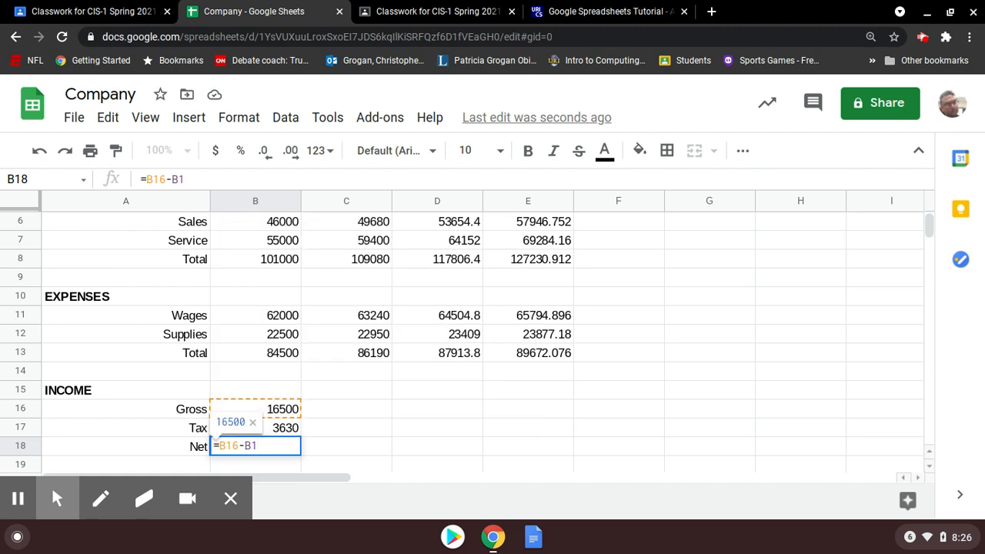
type("7")
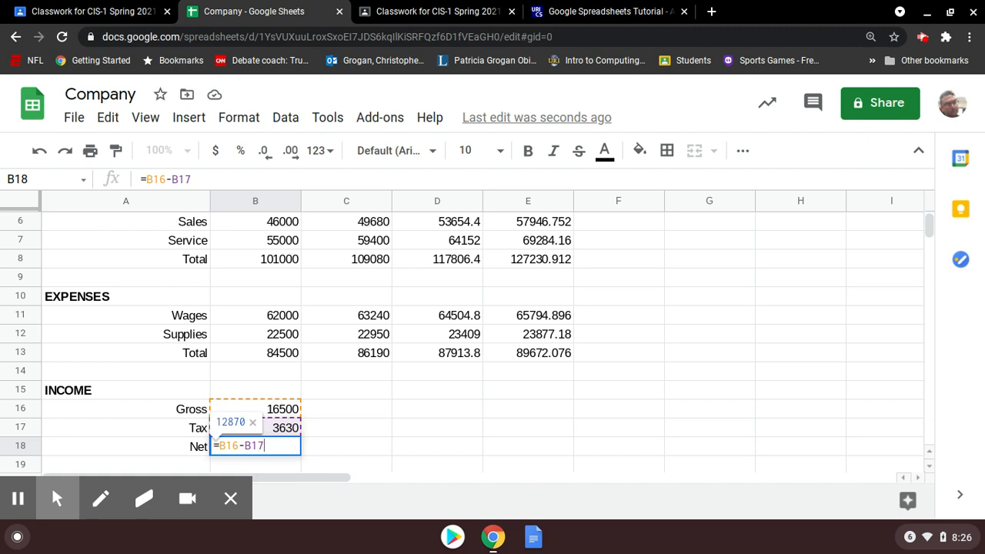
key("Return")
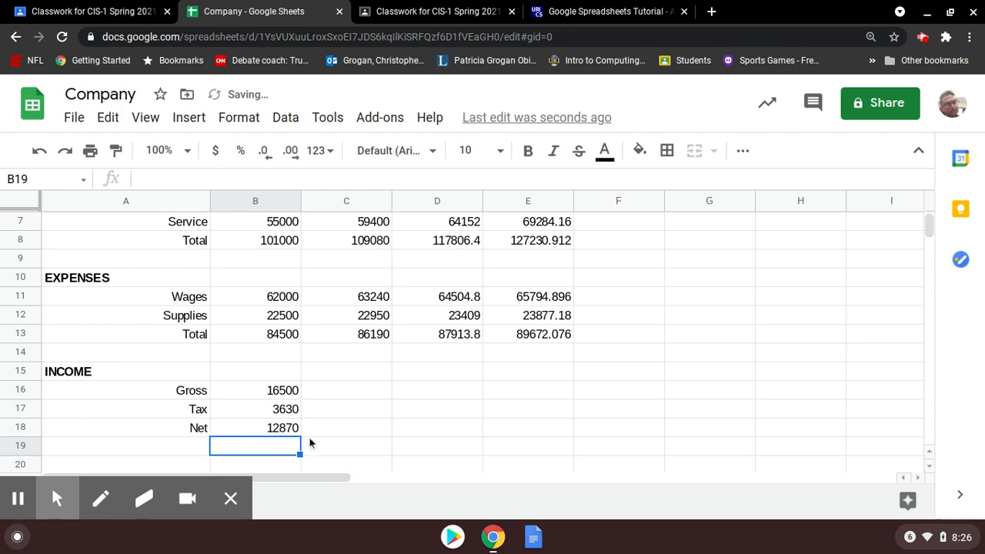
left_click(279, 426)
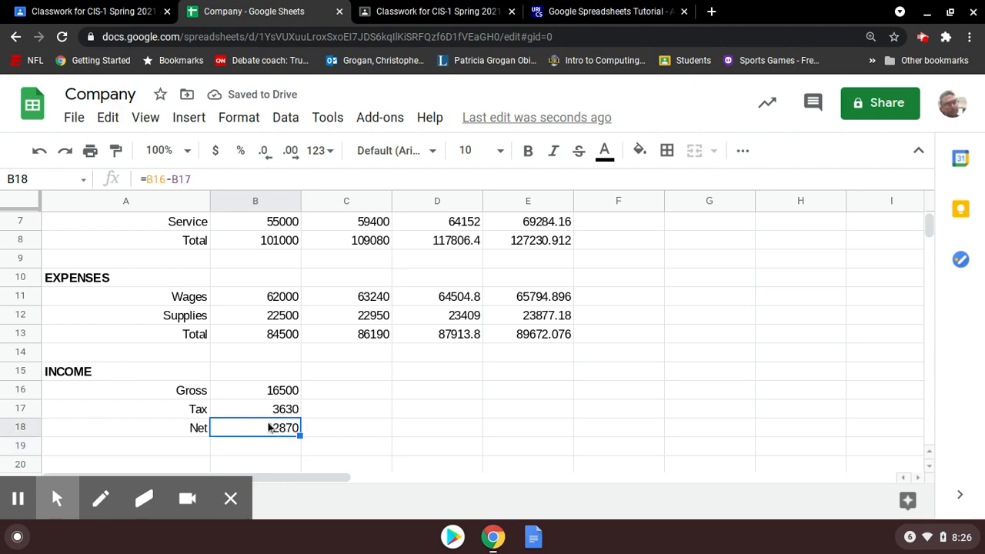
Read the tutorial's instruction for copying the income formulas, and fill the gross income formula of B16 across C16:E16 in the Company spreadsheet
left_click(596, 12)
scroll(621, 123, "down", 7)
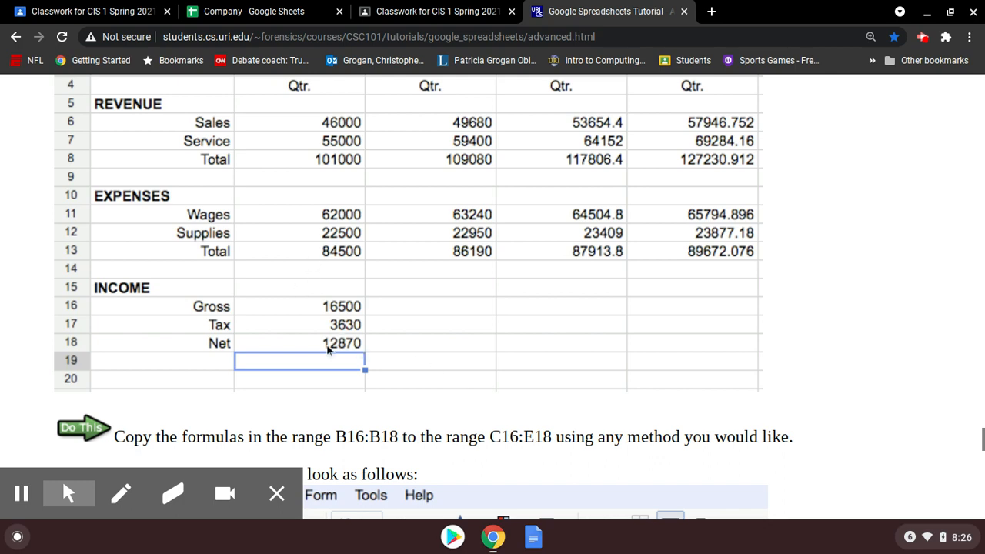
scroll(385, 362, "down", 2)
scroll(406, 372, "down", 7)
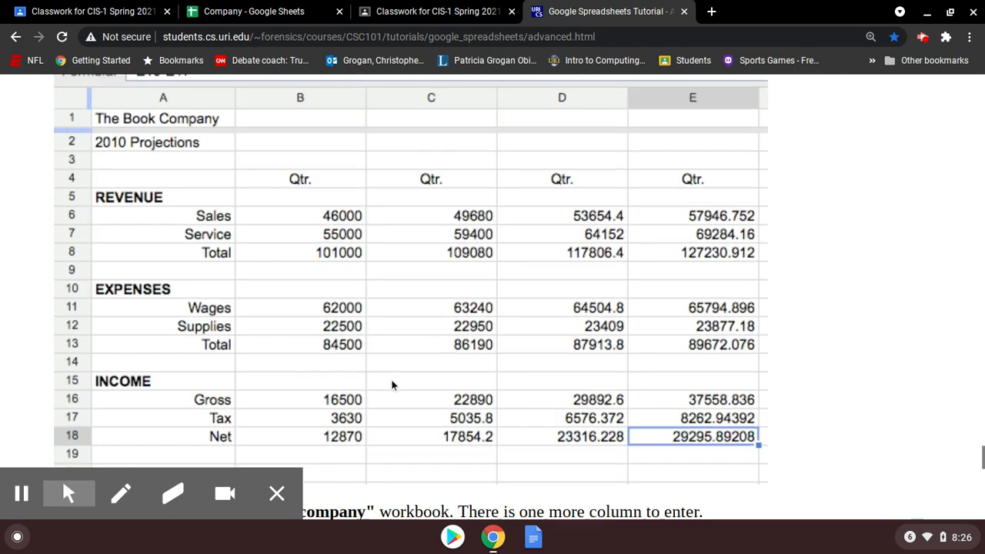
left_click(285, 11)
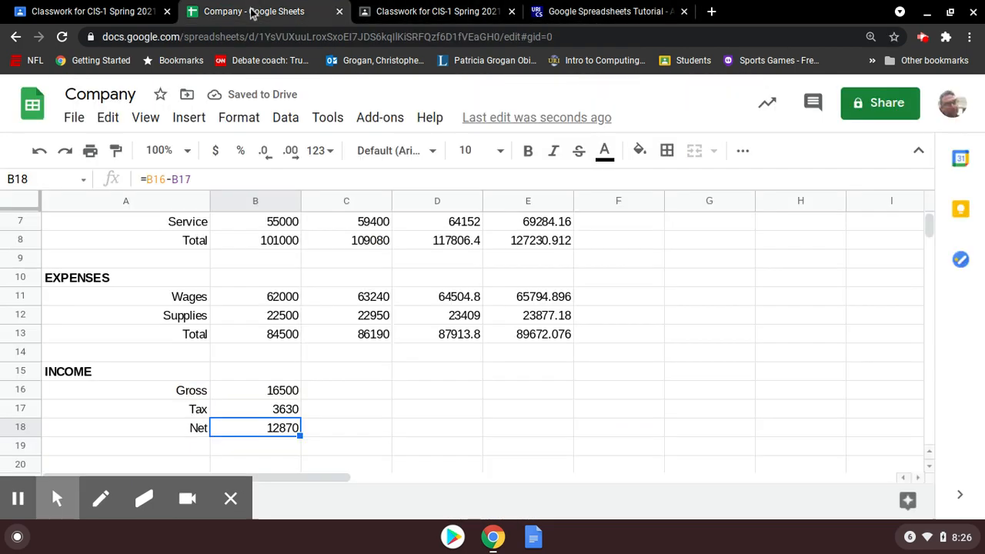
left_click(281, 390)
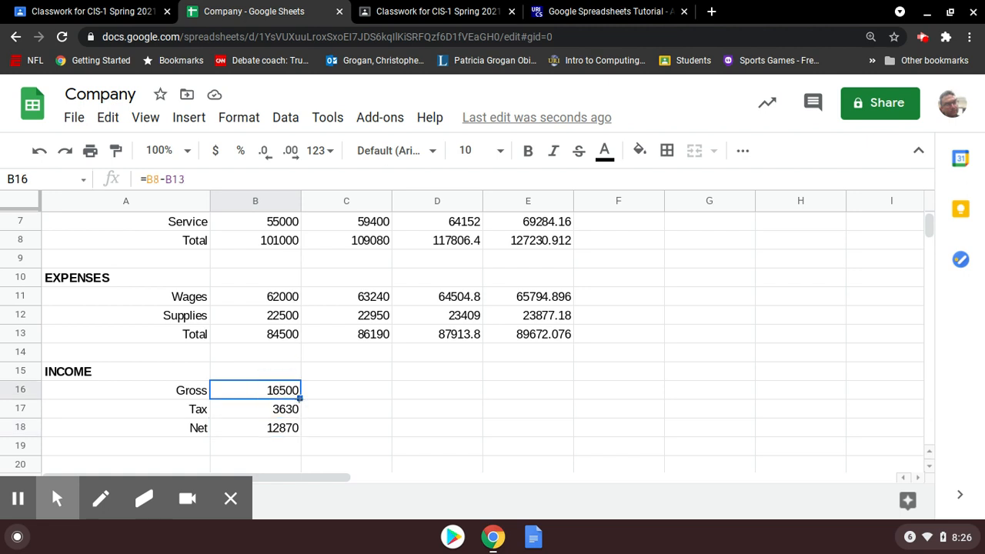
left_click_drag(299, 398, 554, 387)
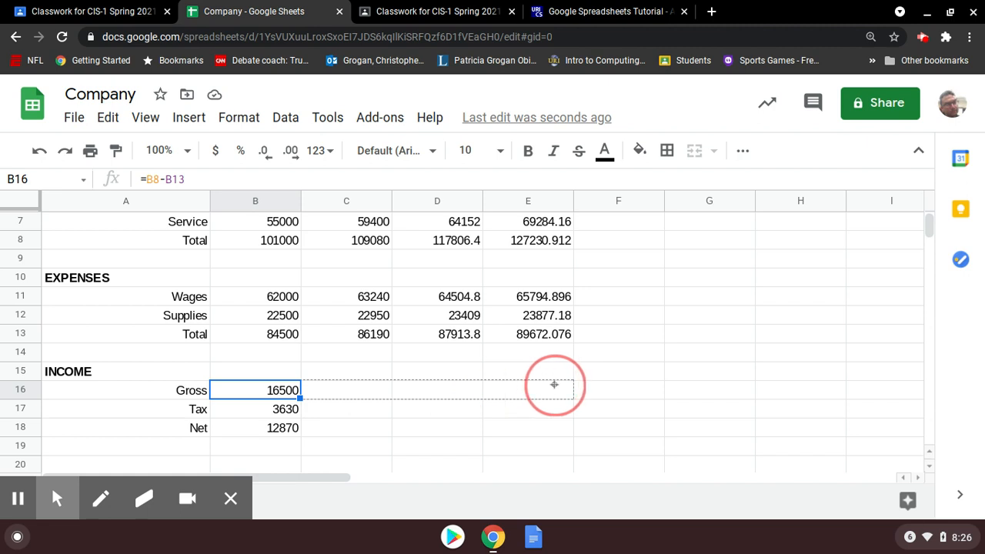
Fill the tax formula of B17 across C17:E17 and the net income formula of B18 across C18:E18
left_click(258, 416)
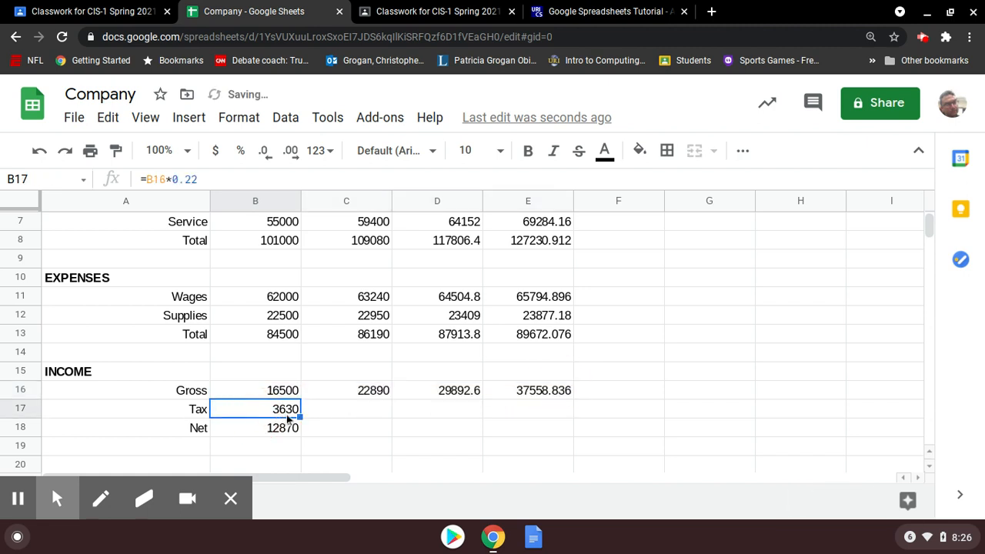
left_click_drag(300, 417, 531, 413)
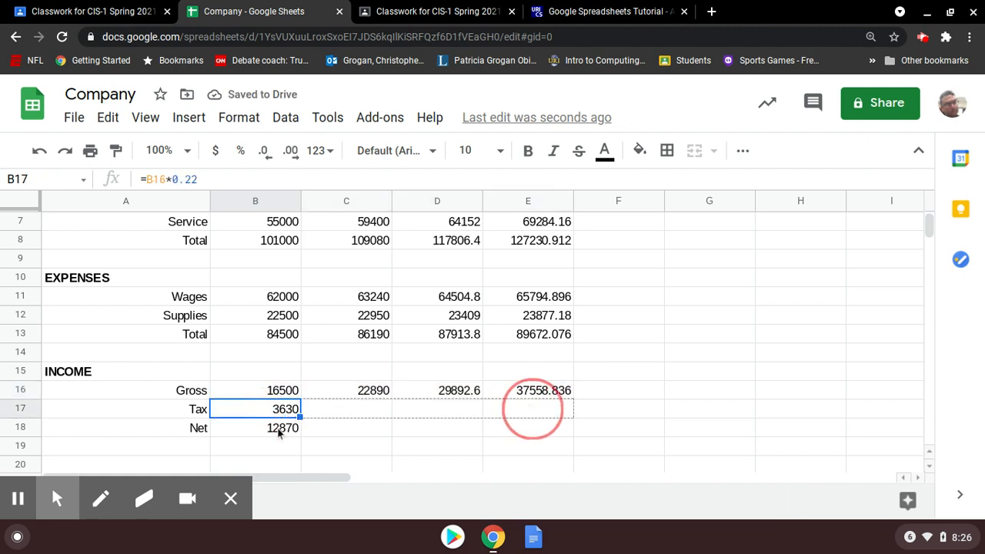
left_click(275, 433)
left_click_drag(300, 436, 536, 426)
Apply the Number format with thousands separators and two decimals to the third- and fourth-quarter figures in D6:E18
scroll(536, 426, "up", 1)
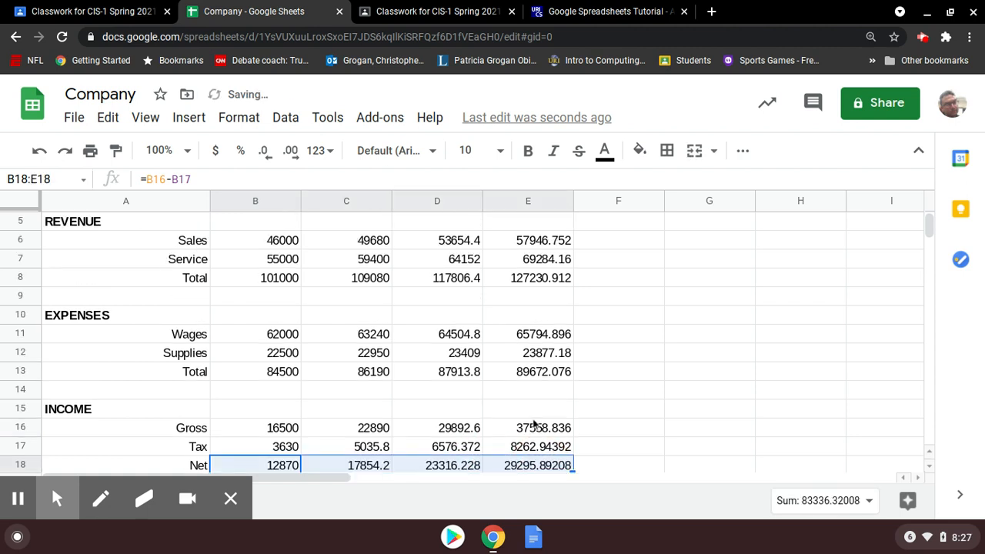
scroll(481, 348, "up", 2)
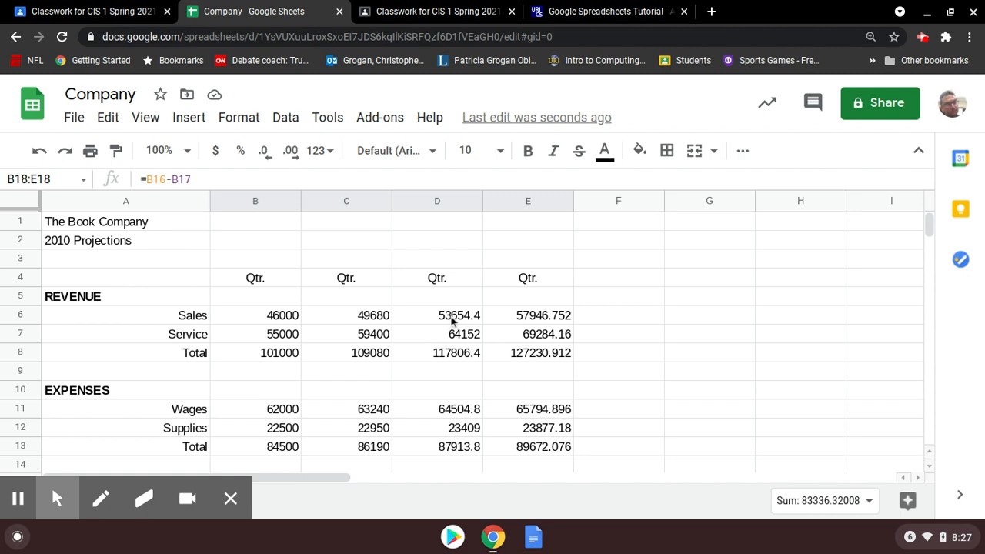
left_click_drag(452, 321, 562, 425)
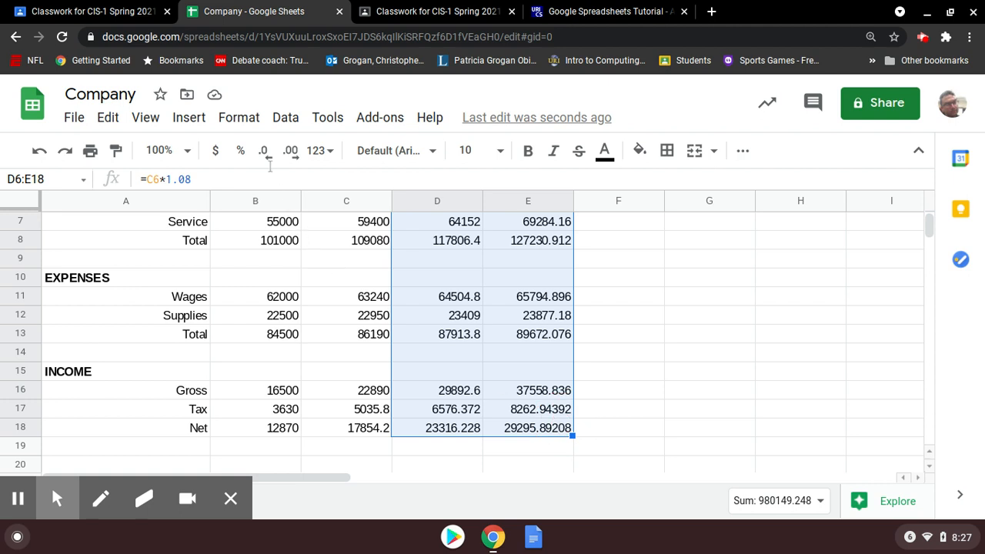
scroll(418, 310, "up", 2)
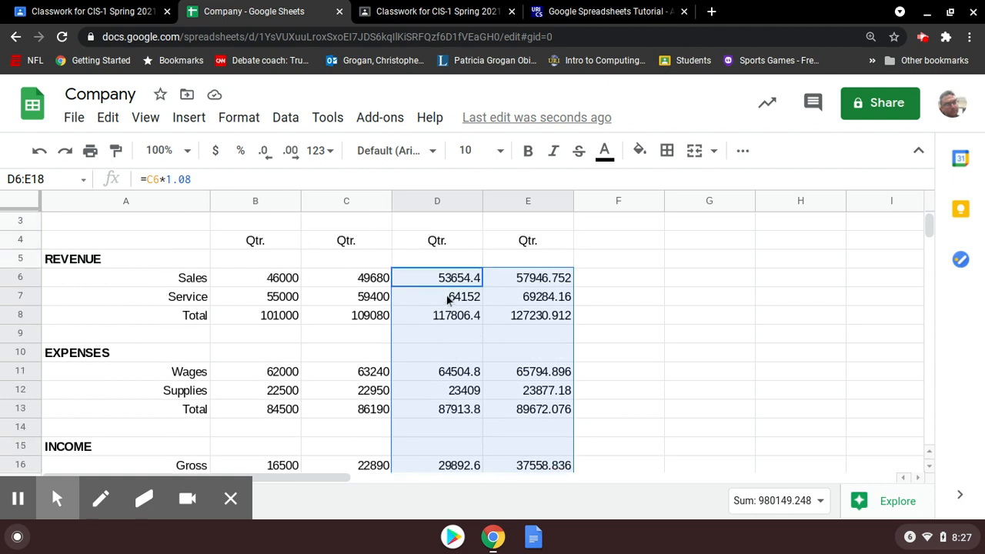
scroll(443, 286, "down", 3)
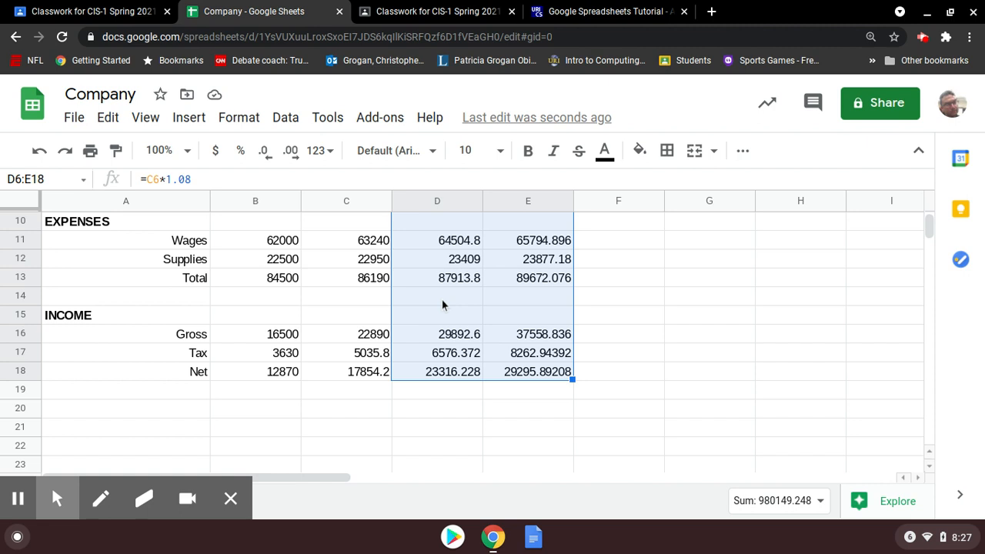
left_click(233, 121)
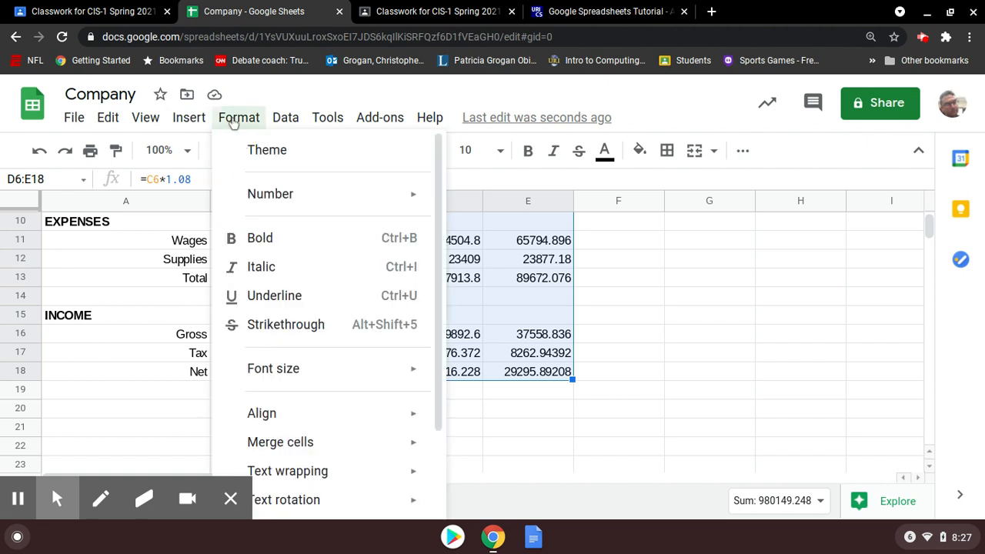
mouse_move(293, 208)
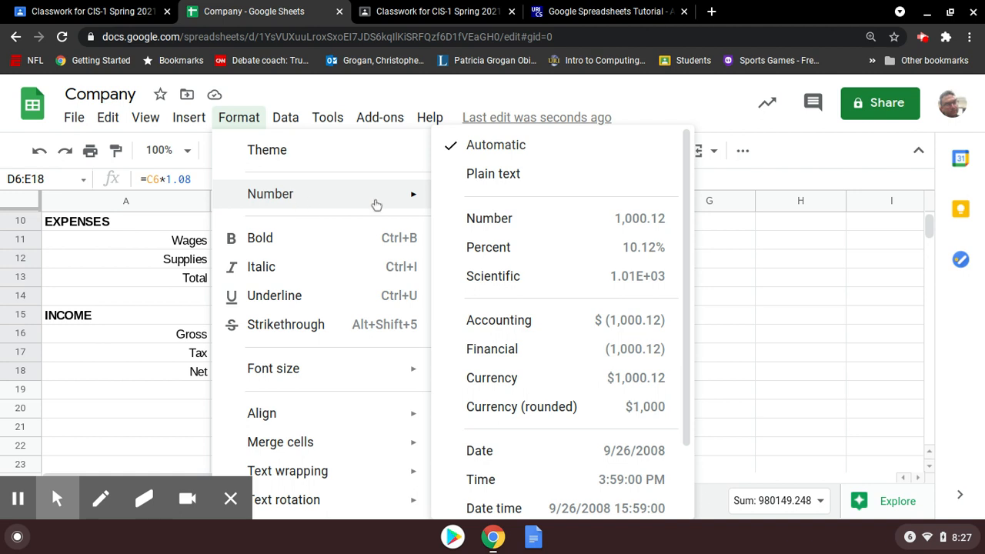
left_click(498, 222)
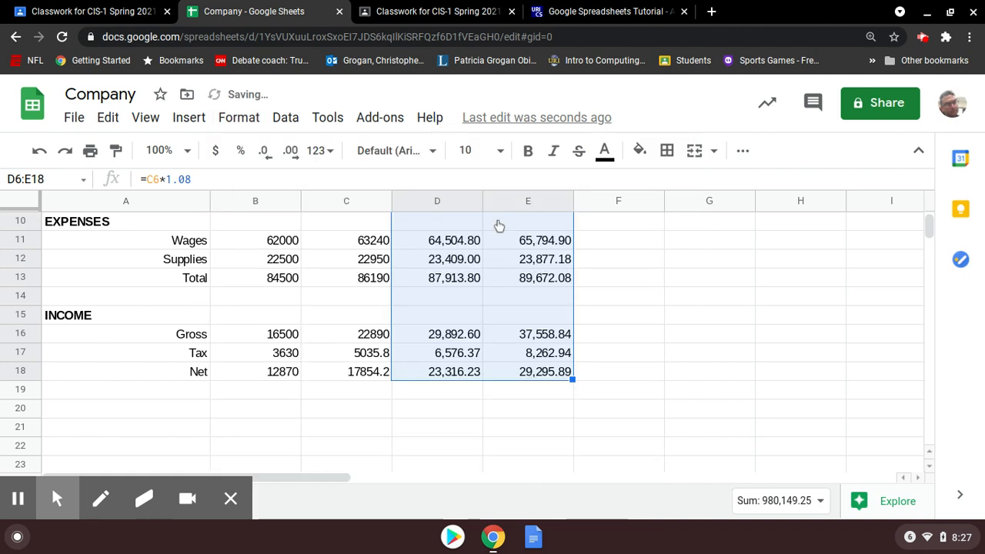
left_click(520, 320)
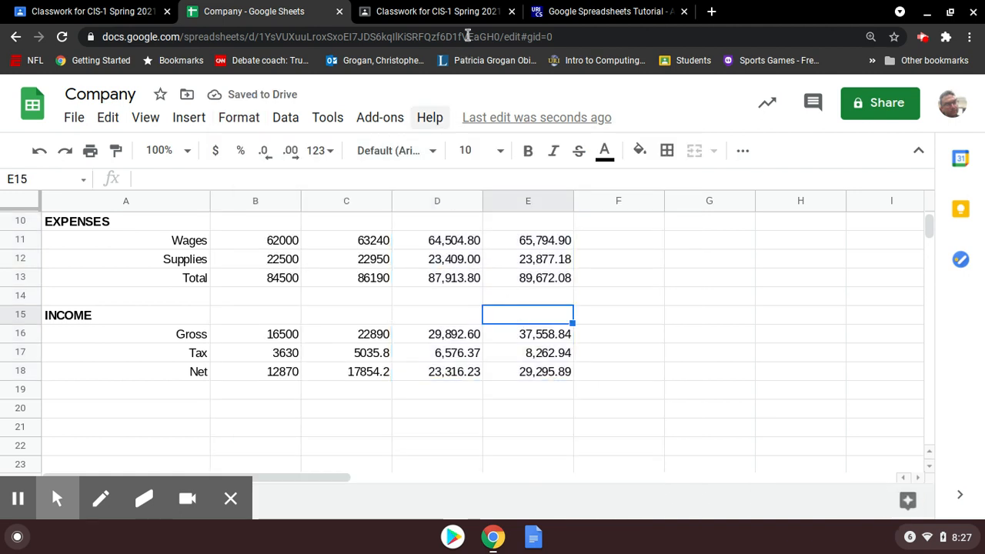
Compare the sheet with the tutorial's sample company workbook, and format the second-quarter tax and net cells C17:C18 as Number
left_click(573, 11)
scroll(547, 273, "up", 1)
scroll(547, 273, "up", 3)
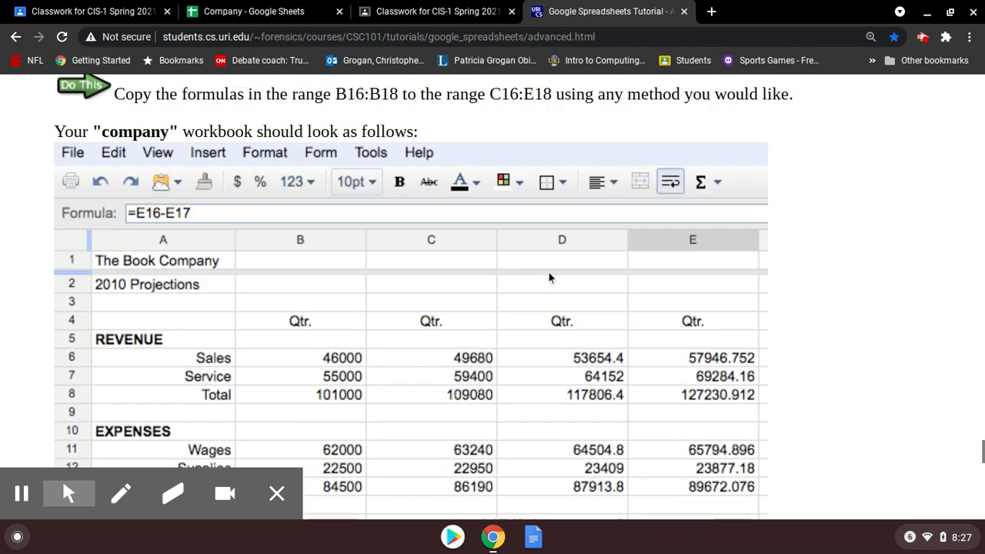
scroll(549, 272, "down", 1)
scroll(545, 278, "down", 3)
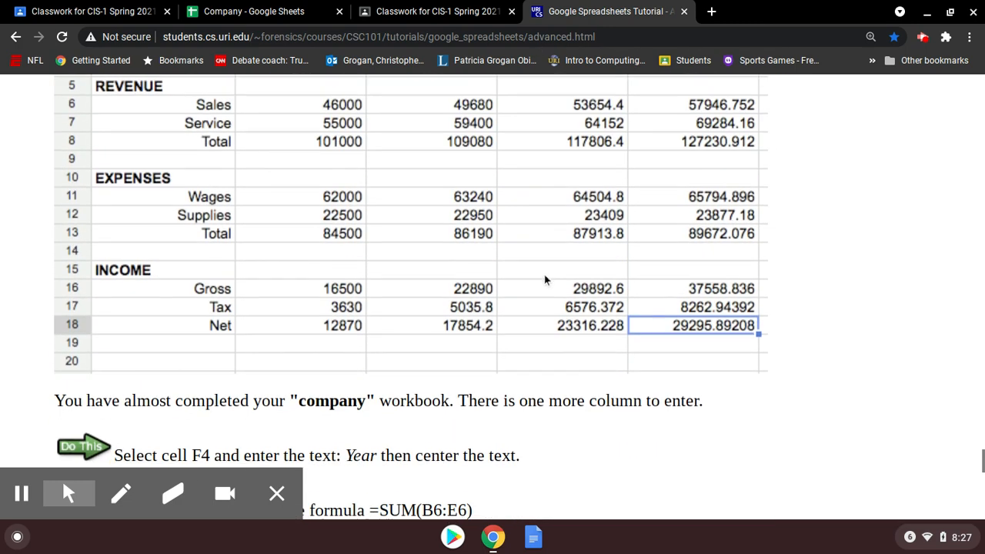
left_click(254, 11)
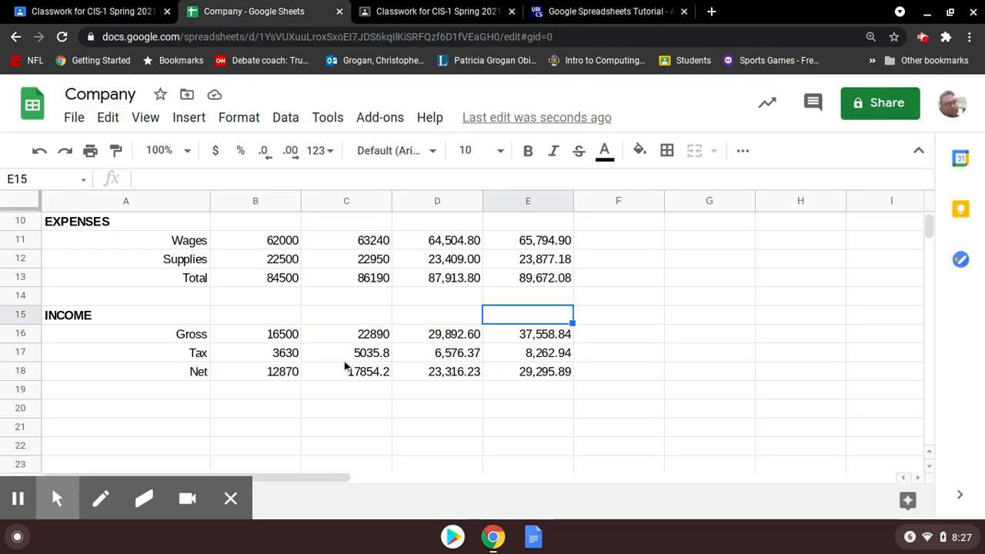
left_click_drag(350, 354, 342, 374)
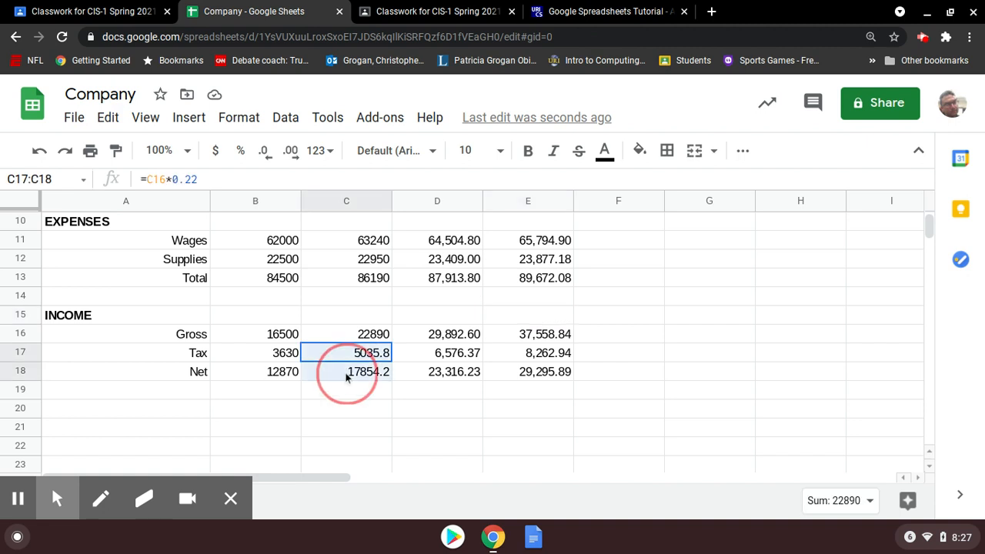
left_click(235, 119)
mouse_move(325, 193)
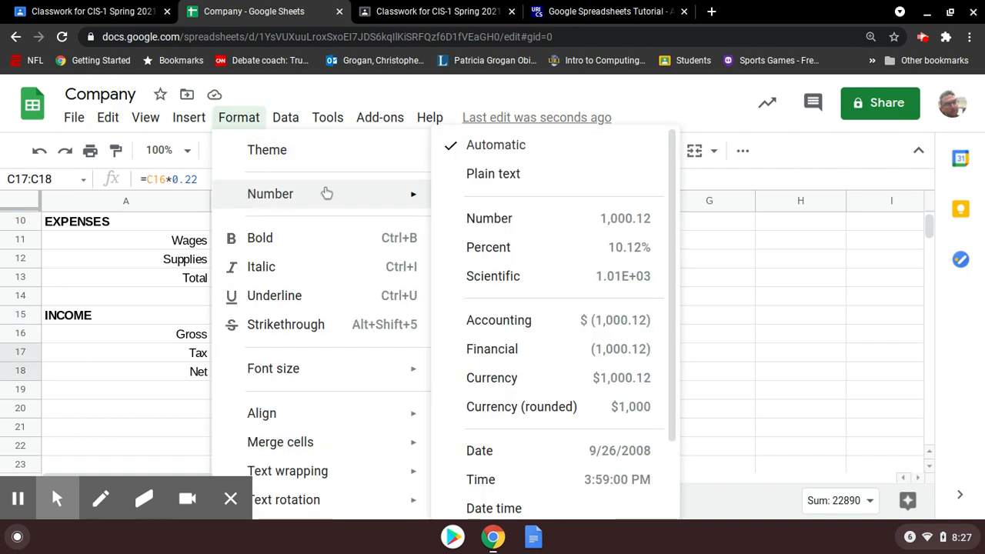
left_click(496, 221)
left_click(480, 377)
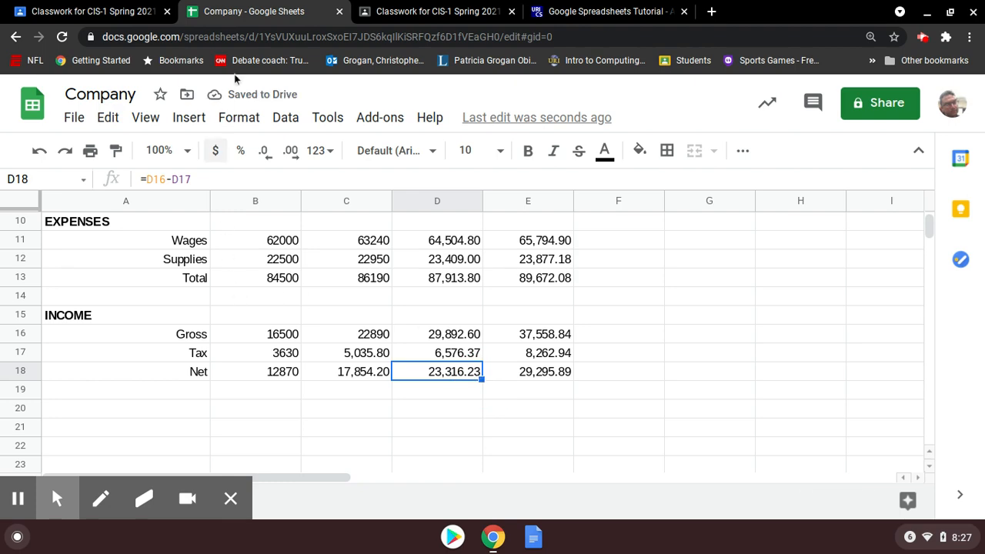
Read the tutorial's instruction for the additional column, and enter the heading Year in cell F4 of the Company spreadsheet
left_click(583, 10)
scroll(436, 358, "down", 3)
scroll(435, 373, "down", 3)
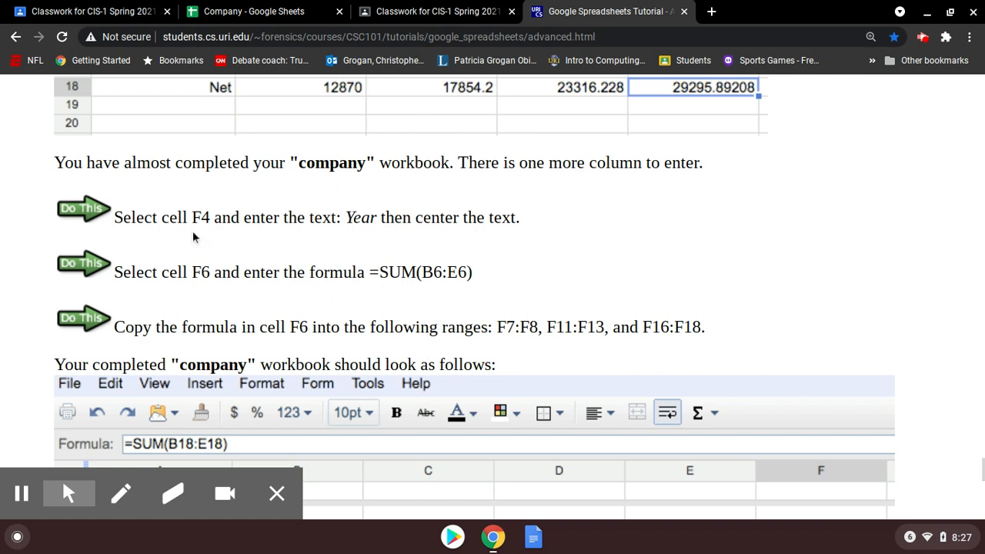
left_click_drag(126, 222, 558, 209)
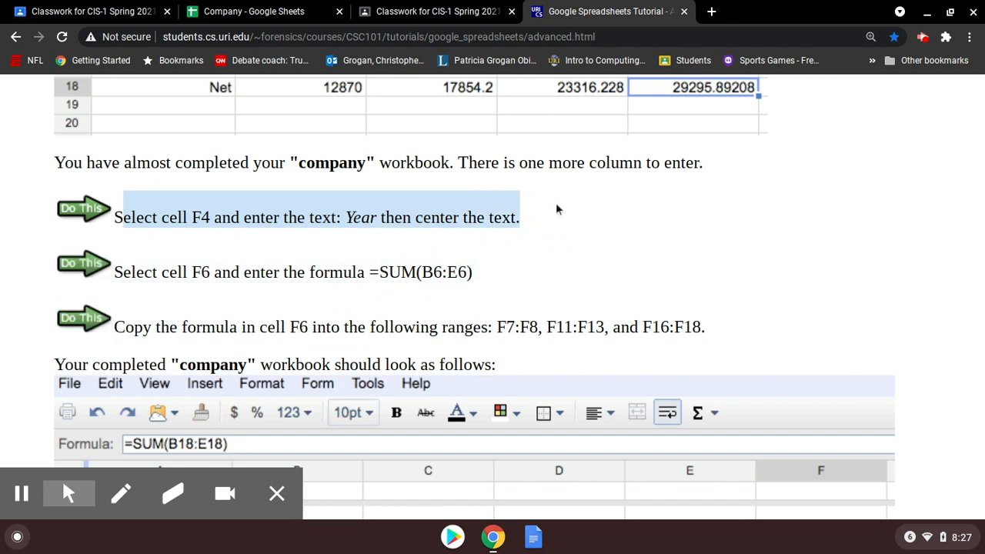
left_click(253, 12)
scroll(601, 284, "up", 1)
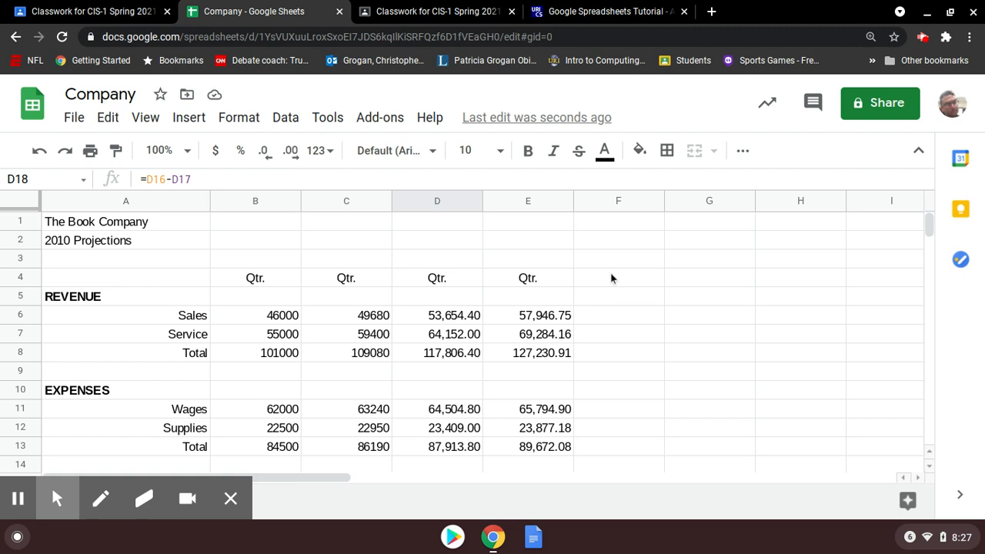
left_click(605, 290)
left_click(604, 281)
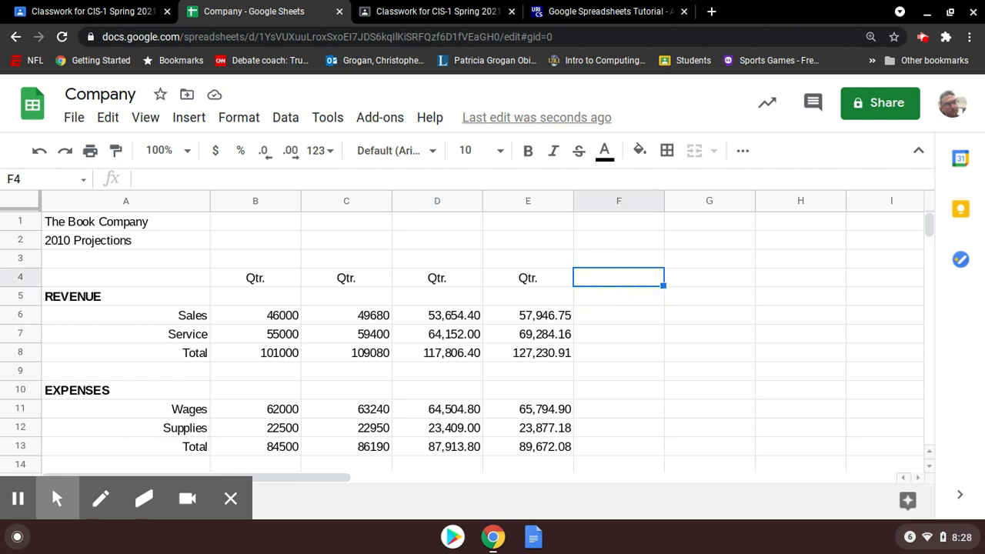
type("Year")
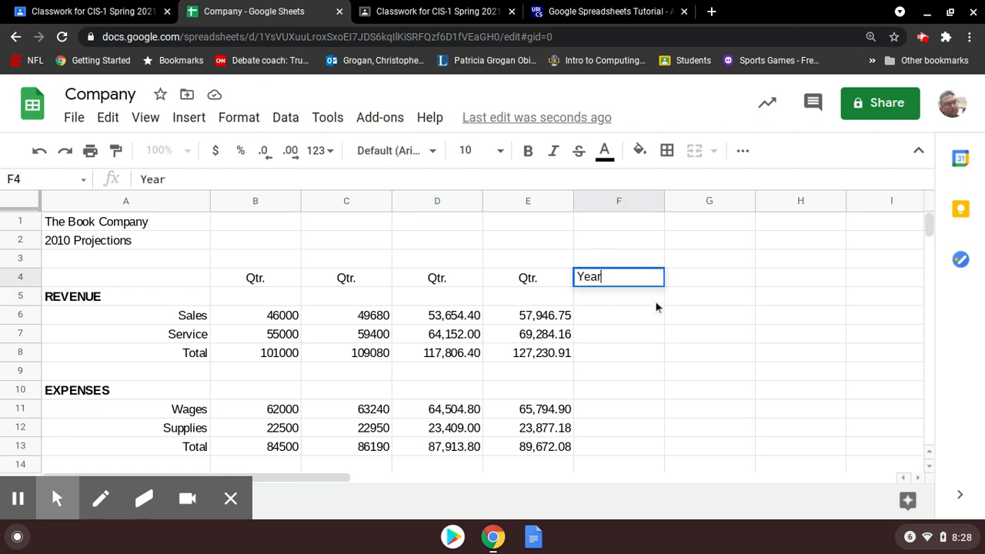
key("Return")
Center the Year heading horizontally in cell F4
left_click(640, 279)
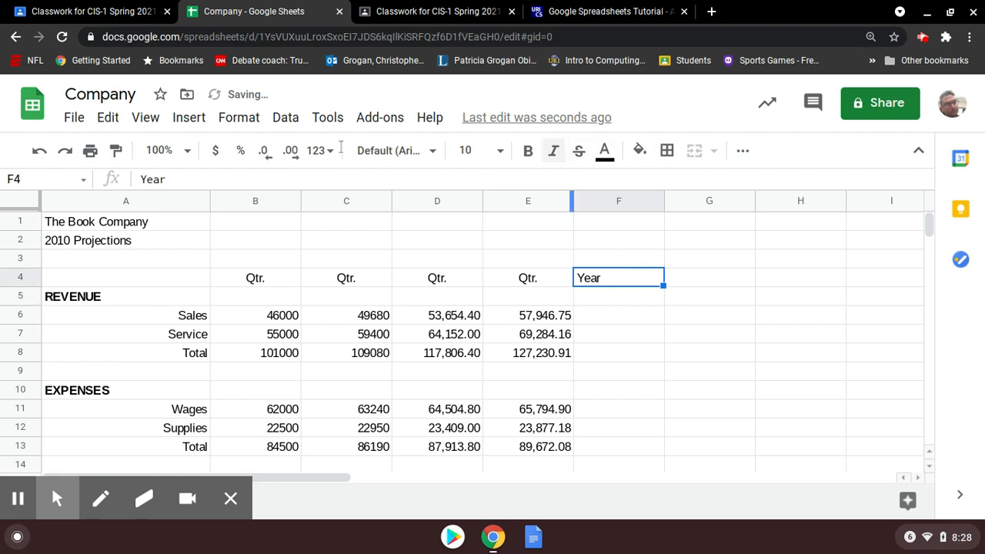
left_click(254, 119)
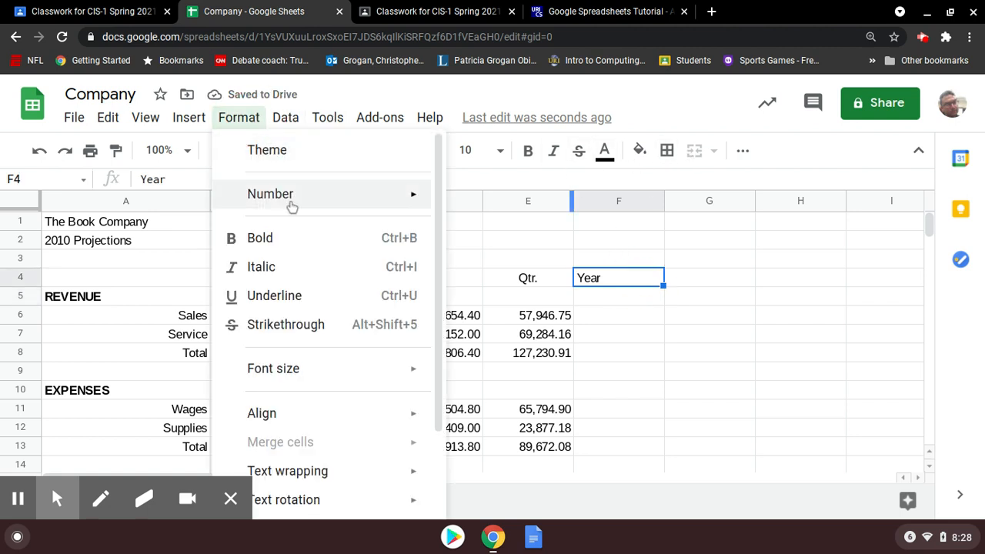
mouse_move(327, 117)
left_click(386, 87)
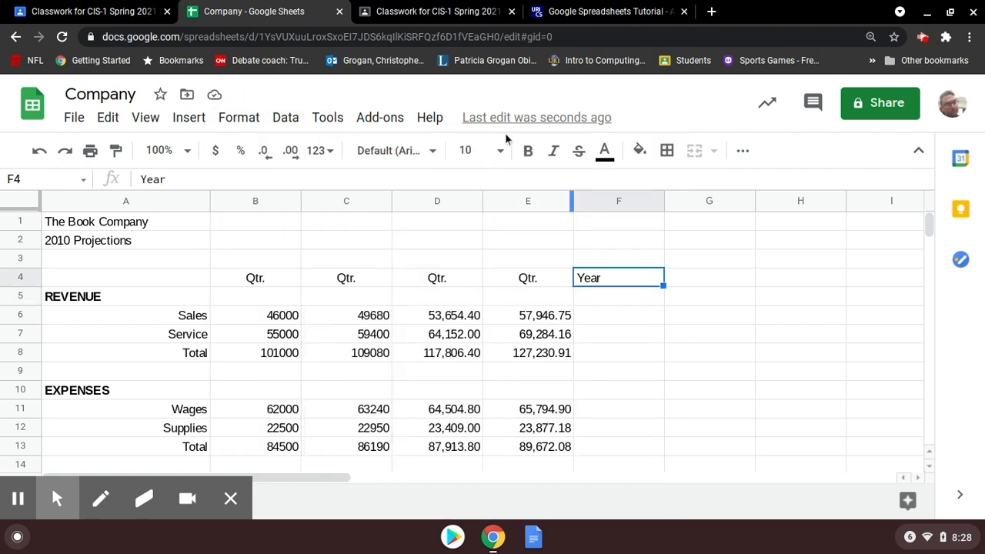
left_click(741, 151)
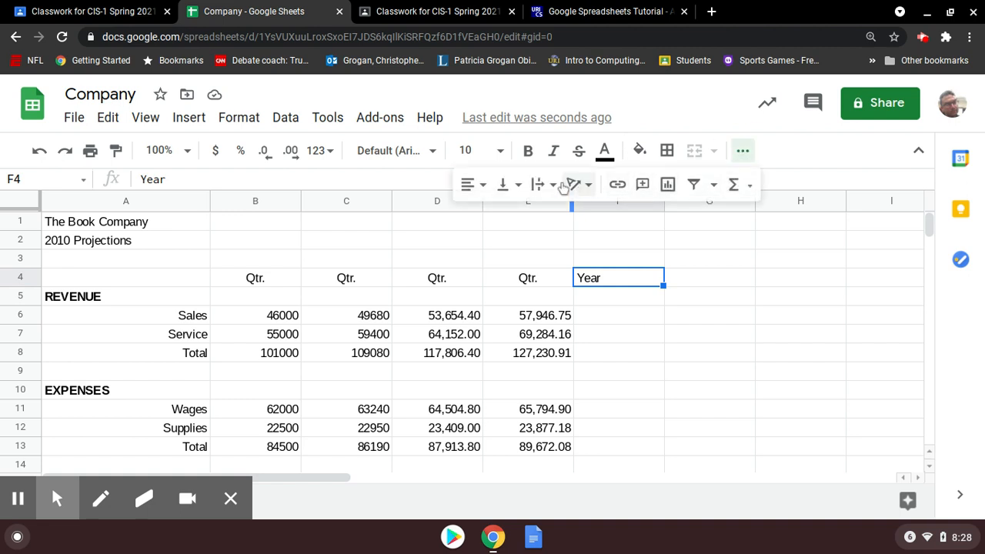
left_click(471, 185)
left_click(496, 216)
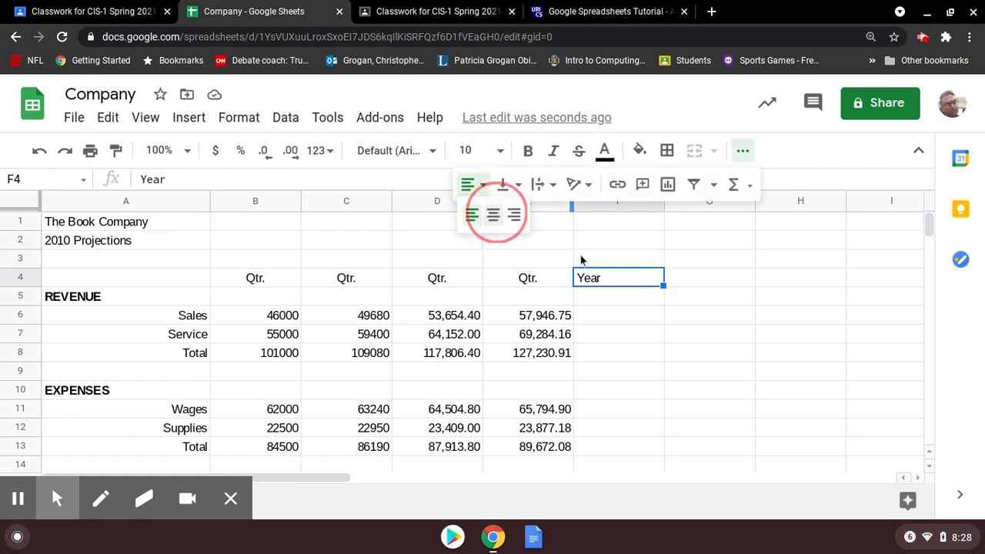
Select the yearly sales cell F6 in the Company sheet and look up its formula in the spreadsheet tutorial
left_click(630, 314)
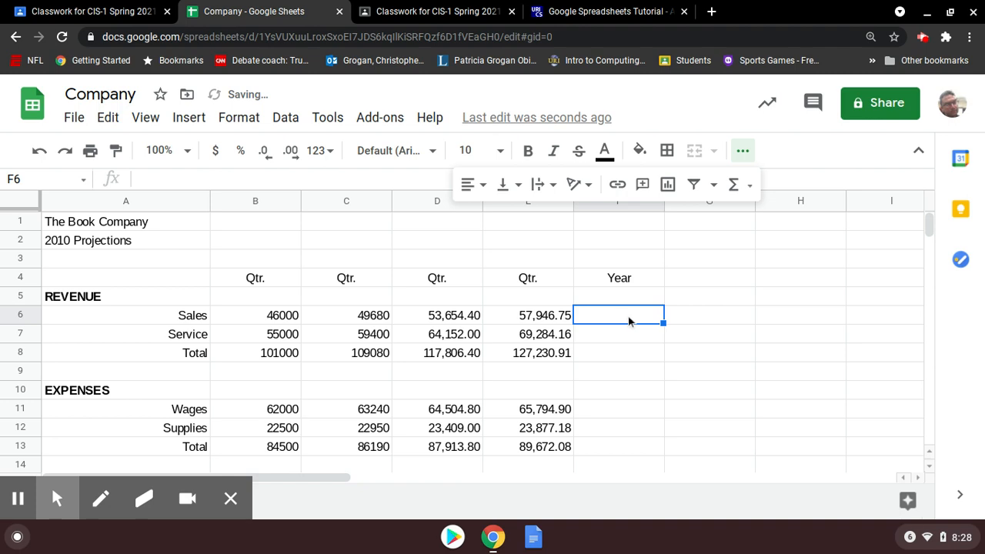
left_click(452, 9)
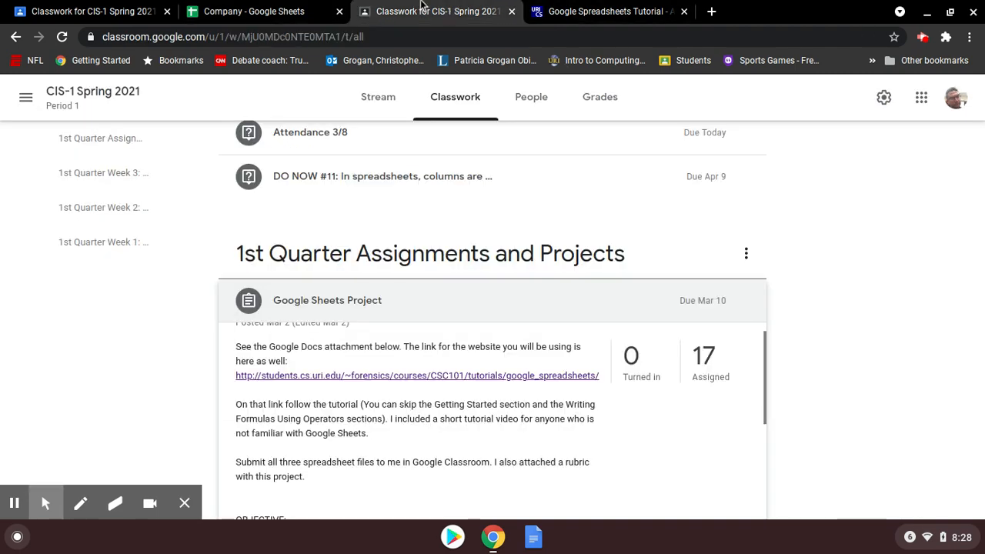
left_click(284, 9)
left_click(608, 9)
scroll(547, 229, "down", 2)
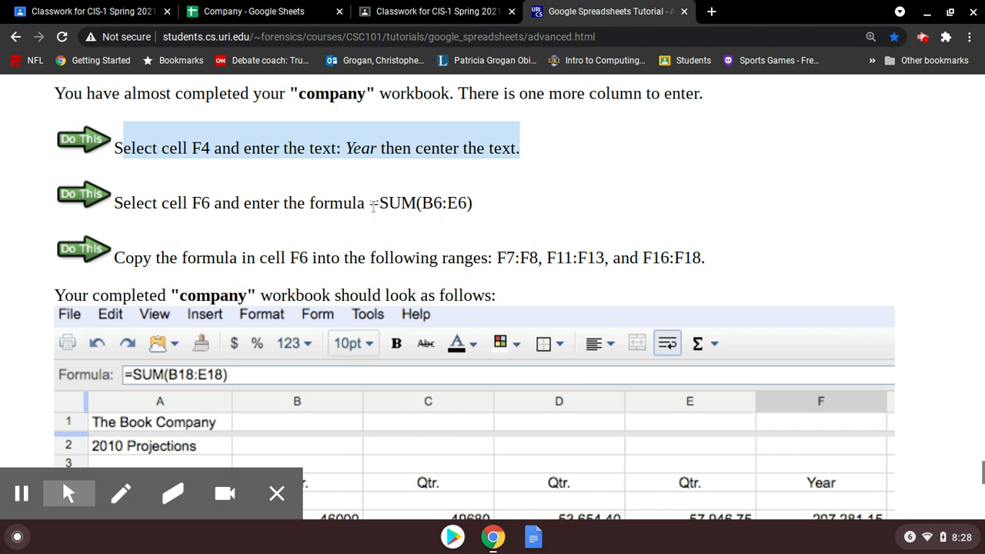
left_click_drag(372, 204, 493, 212)
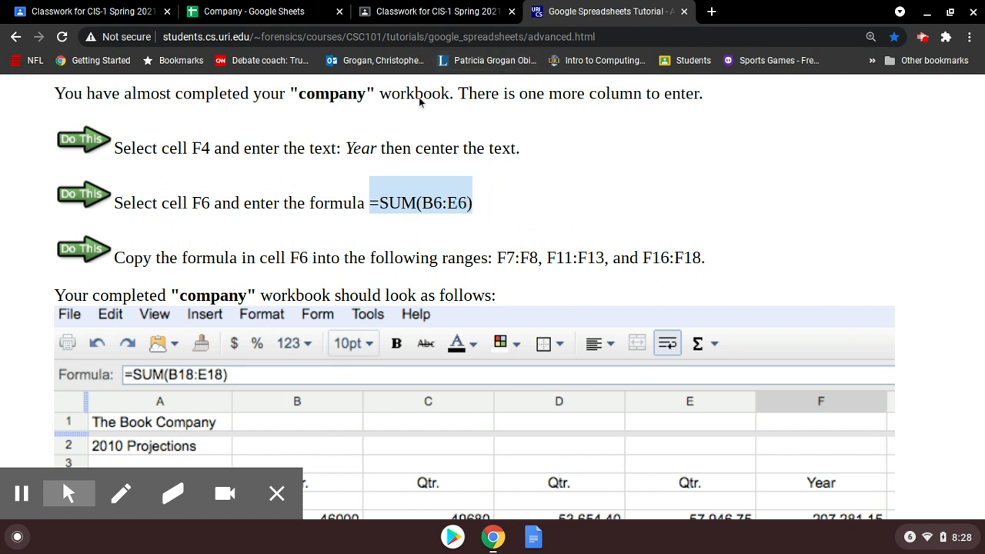
Enter the formula =SUM(B6:E6) in cell F6 of the Company sheet, checking it against the tutorial
left_click(233, 9)
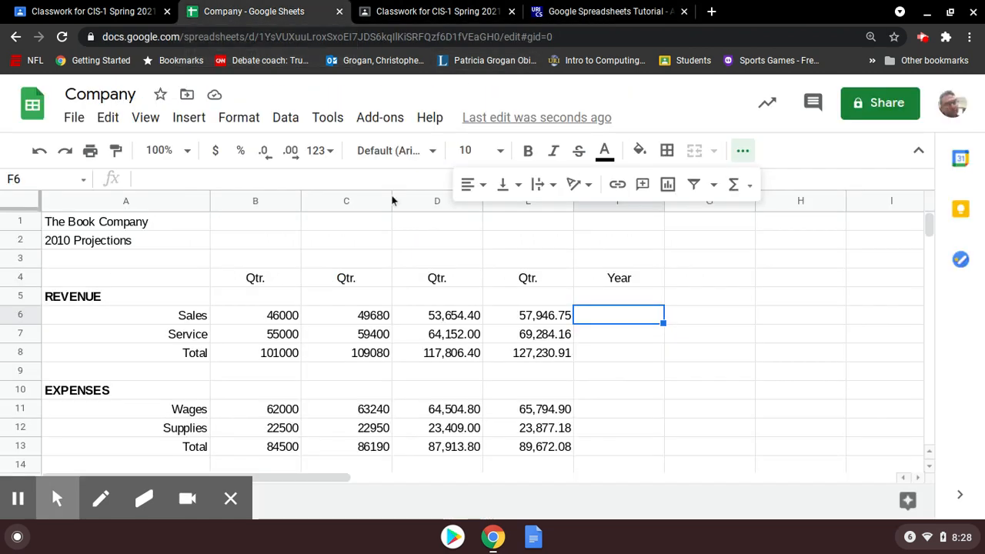
type("=S")
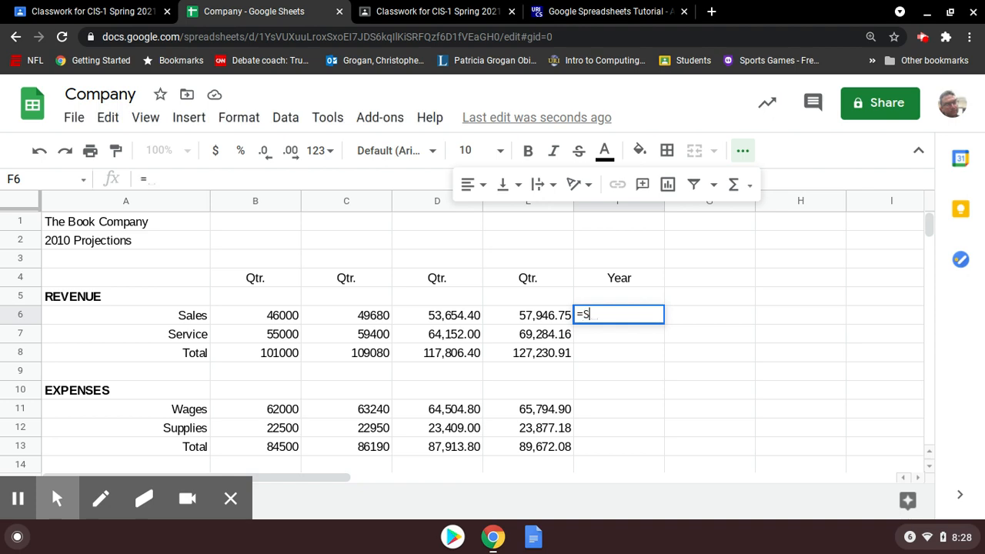
type("UM(")
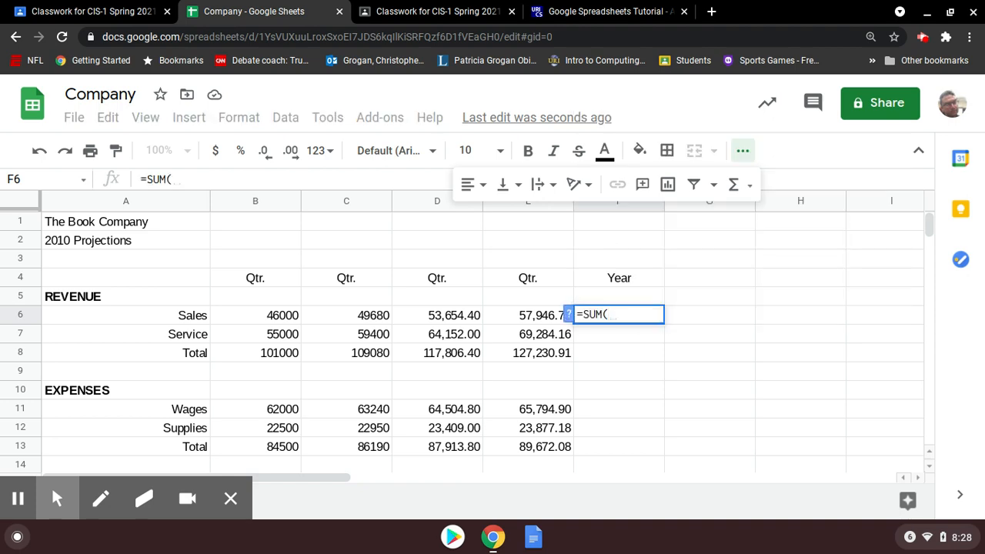
left_click(560, 12)
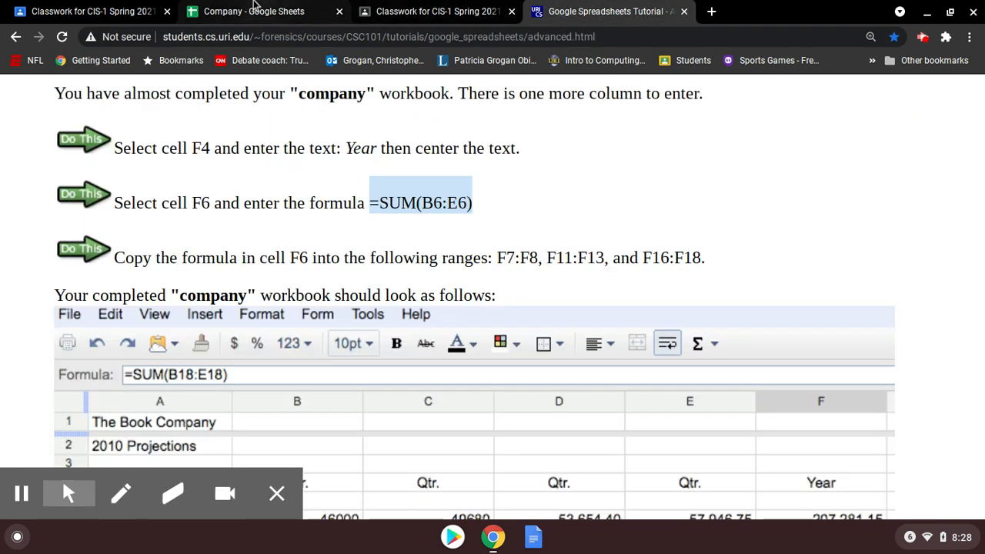
left_click(254, 9)
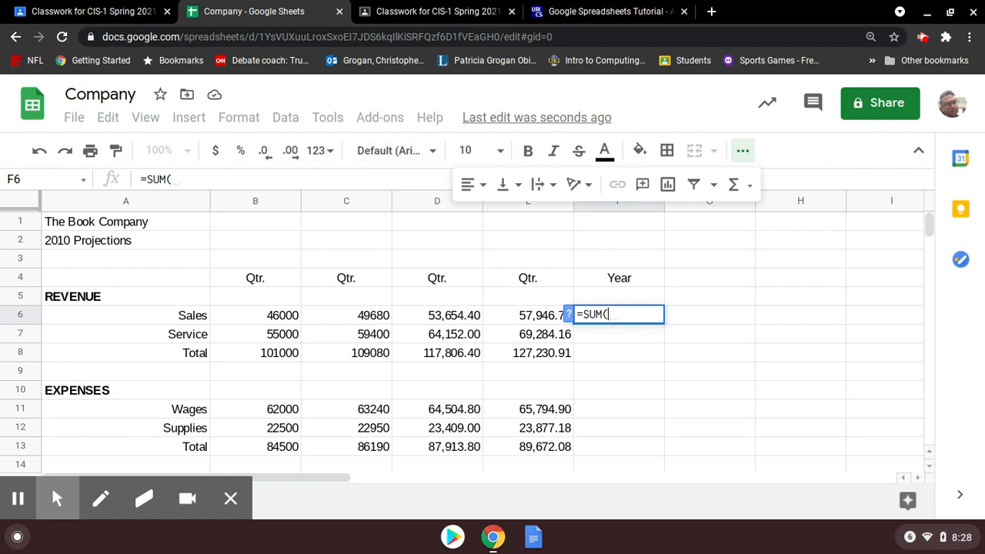
type("B6:")
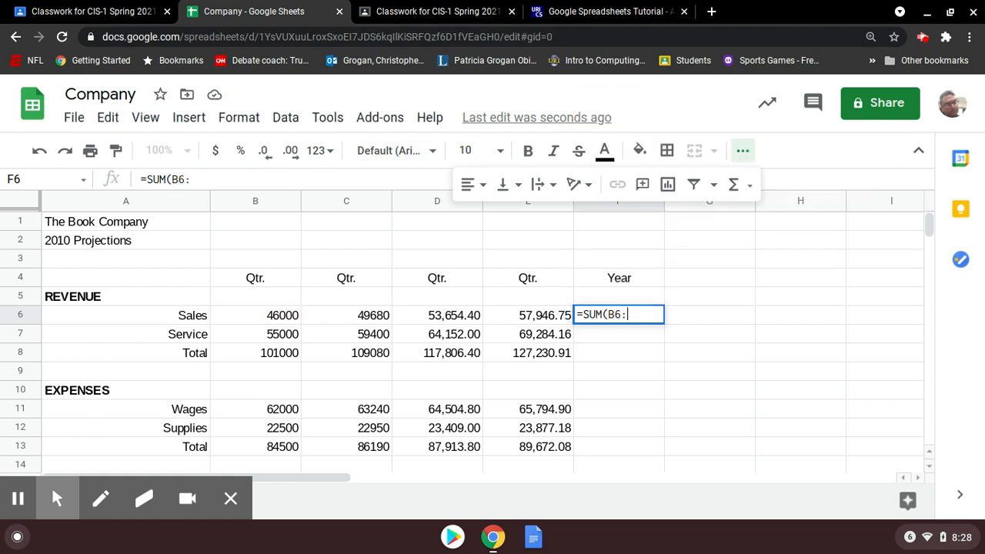
type("E6)")
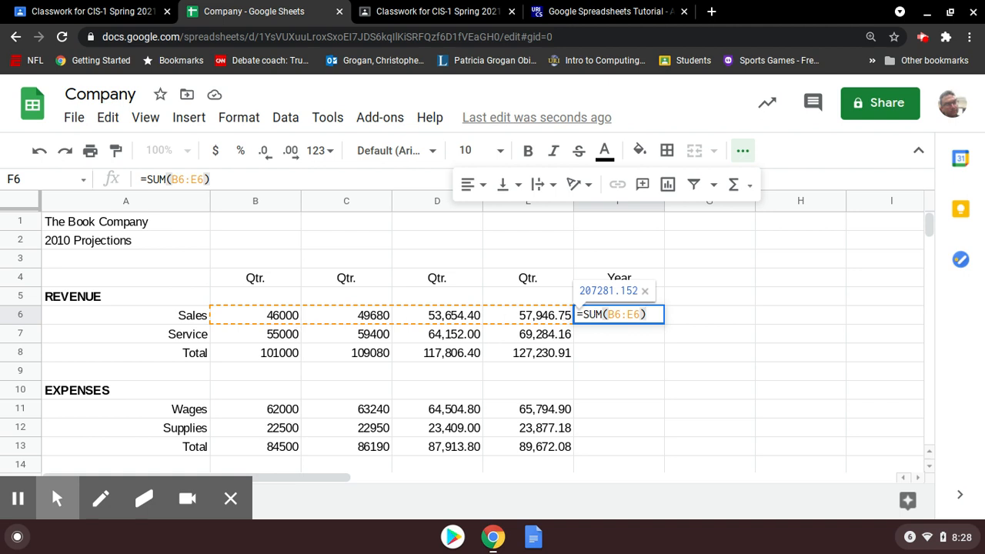
key("Return")
Copy the F6 sum formula down to F7:F8 and read in the tutorial which other ranges need it
left_click(645, 319)
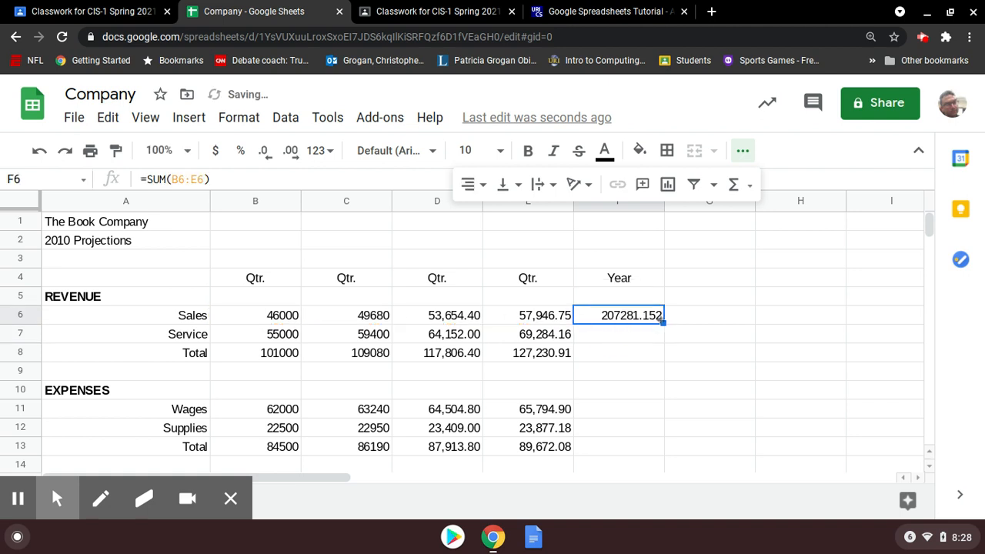
left_click_drag(662, 322, 659, 353)
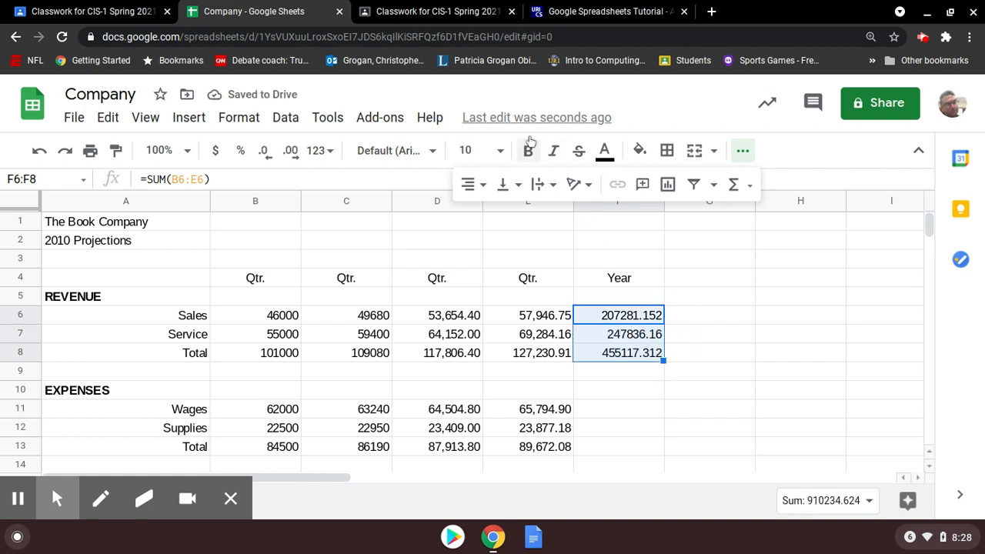
left_click(412, 10)
left_click(608, 10)
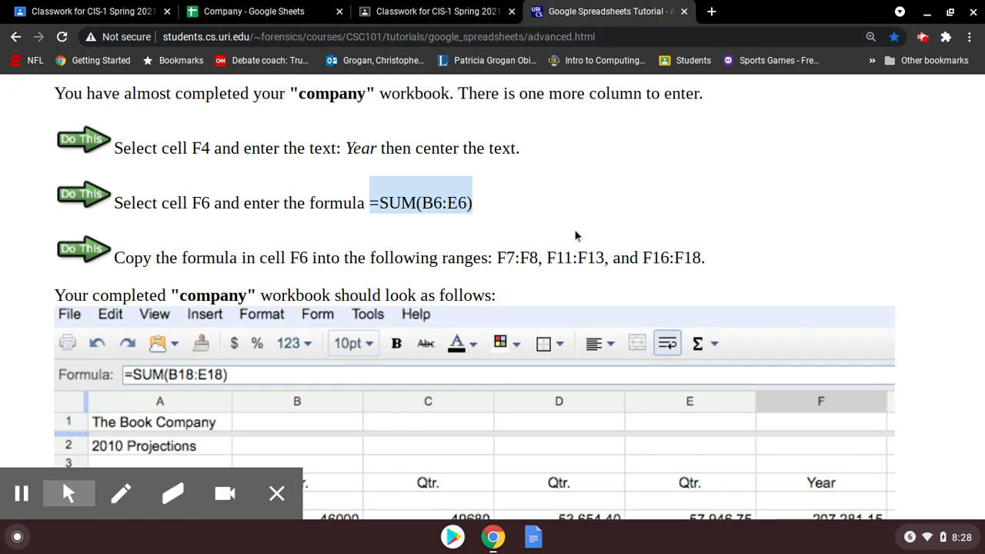
scroll(609, 313, "down", 10)
scroll(611, 302, "up", 10)
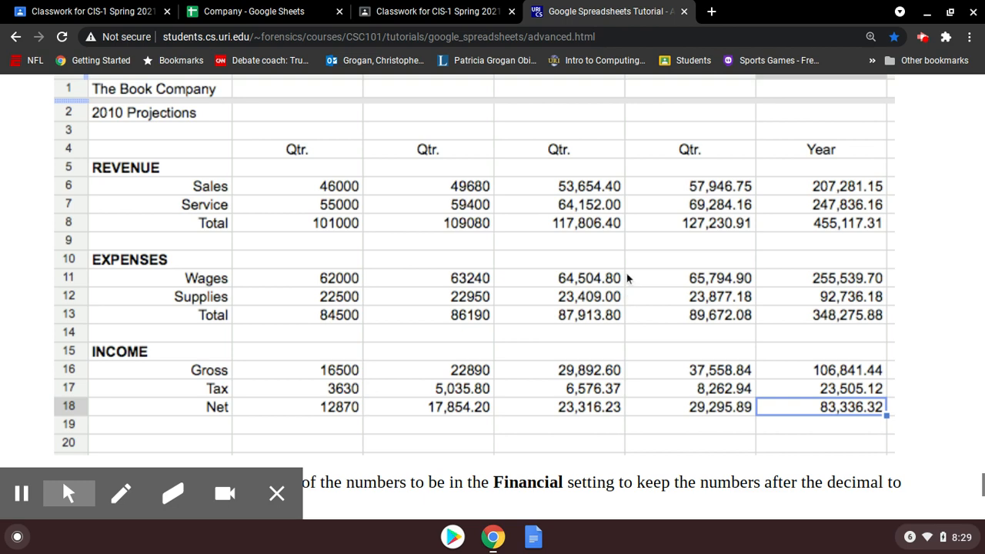
scroll(596, 231, "up", 4)
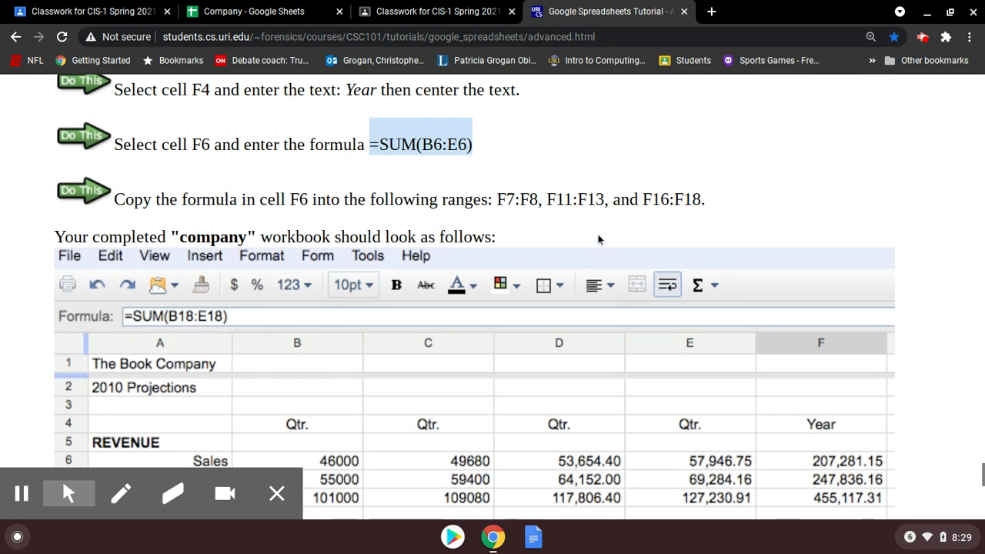
Enter =SUM(B11:E11) in the yearly wages cell F11 of the Company sheet and fill it down to F12:F13
left_click(293, 11)
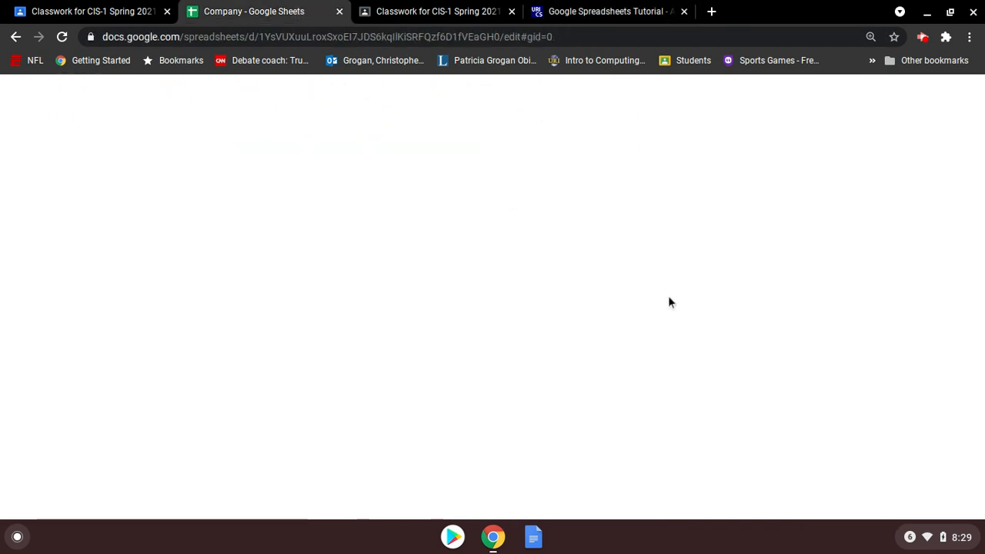
left_click(612, 415)
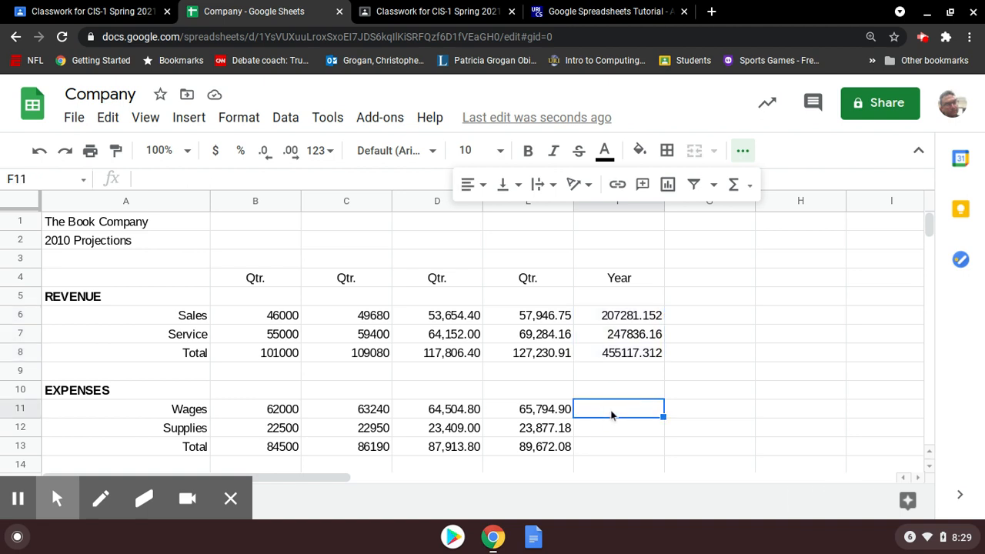
type("=SUM(")
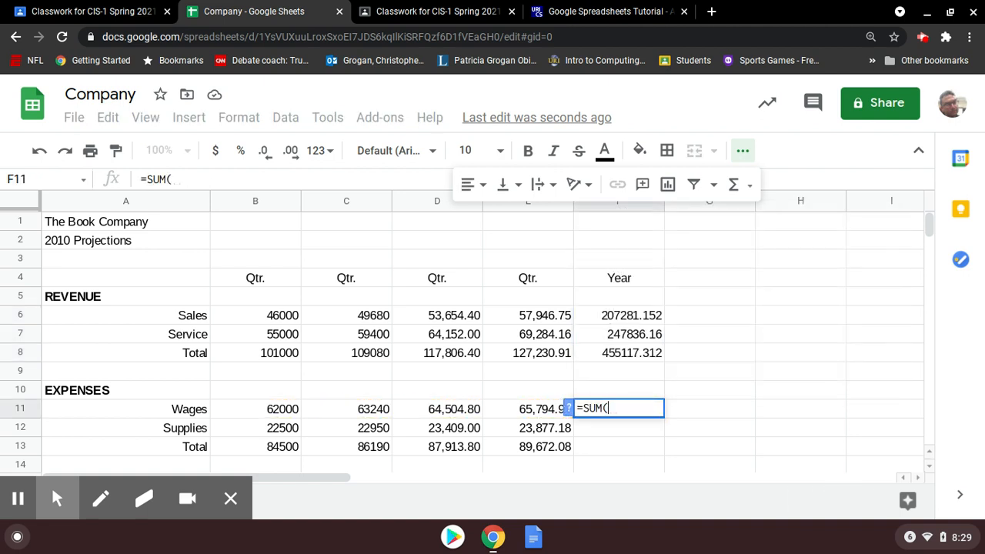
left_click_drag(285, 409, 536, 414)
type(")")
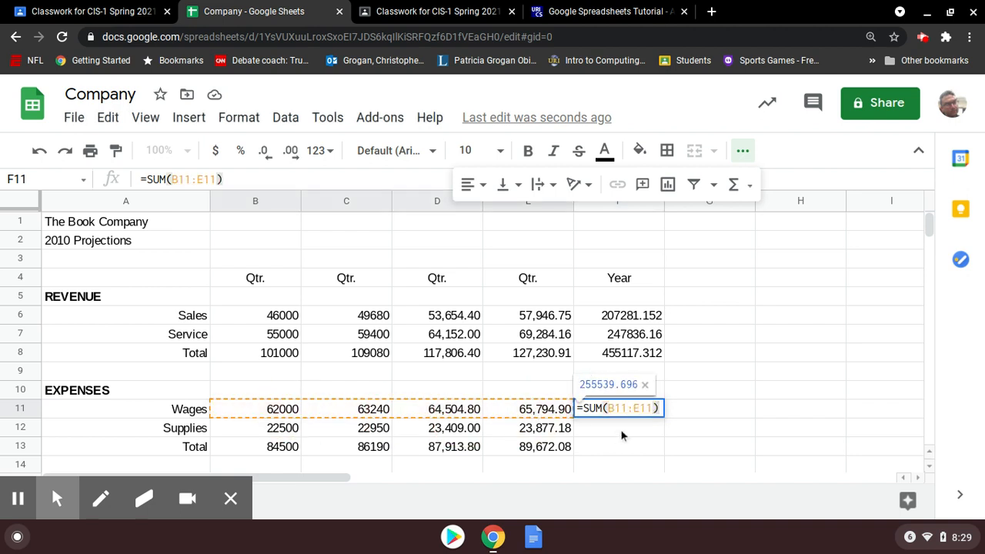
key("Return")
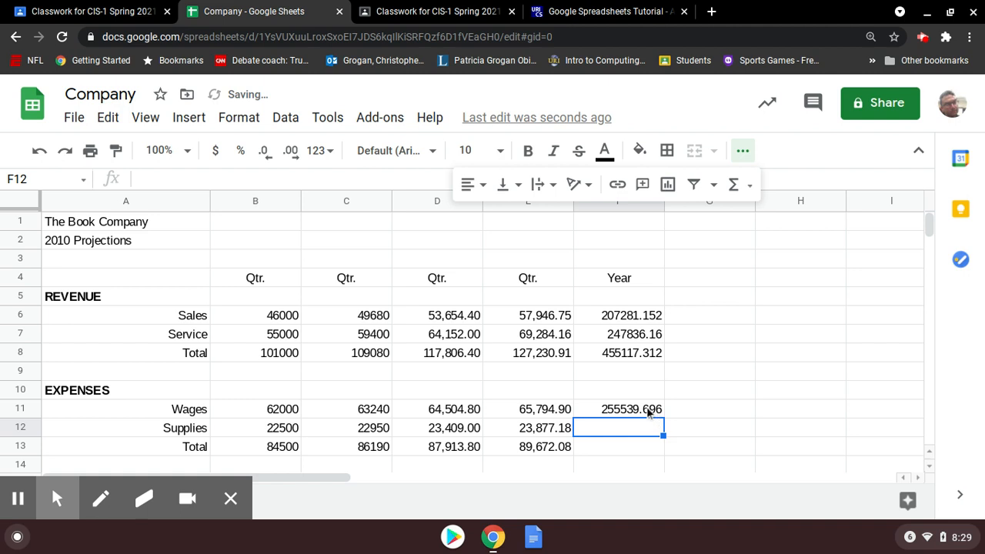
left_click(652, 413)
left_click_drag(663, 416, 660, 454)
Enter =SUM(B16:E16) in the yearly gross income cell F16 and fill it down to F17:F18
scroll(660, 457, "down", 2)
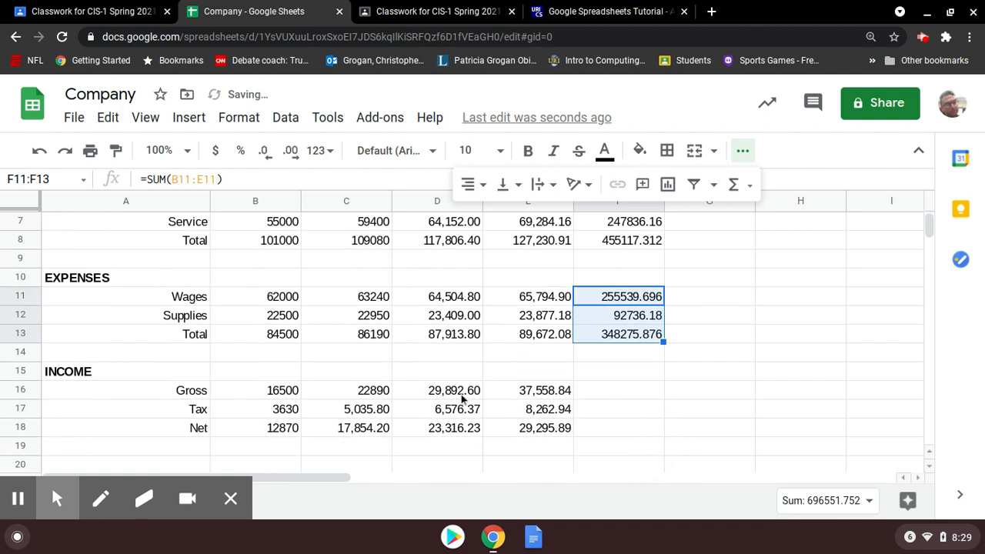
left_click(616, 394)
type("=")
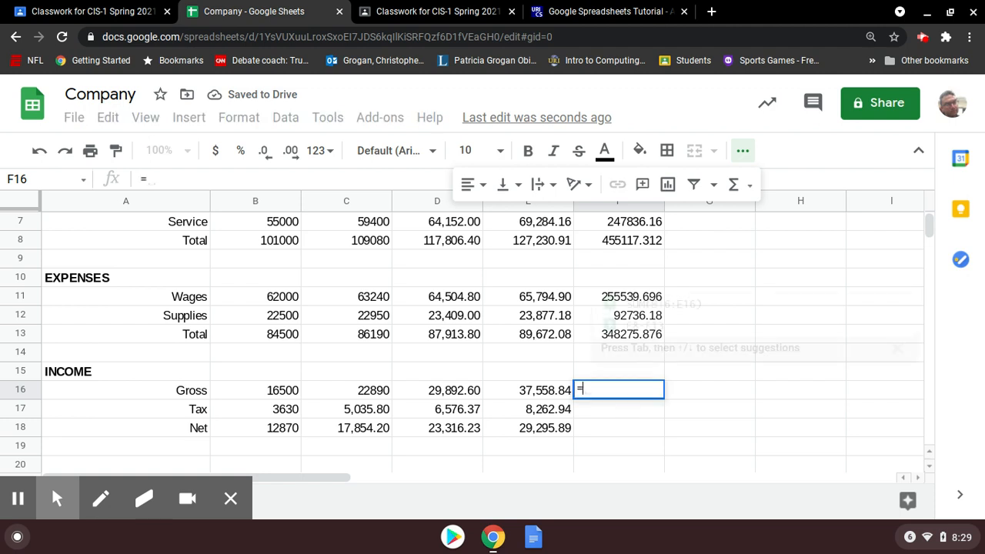
type("SUM(")
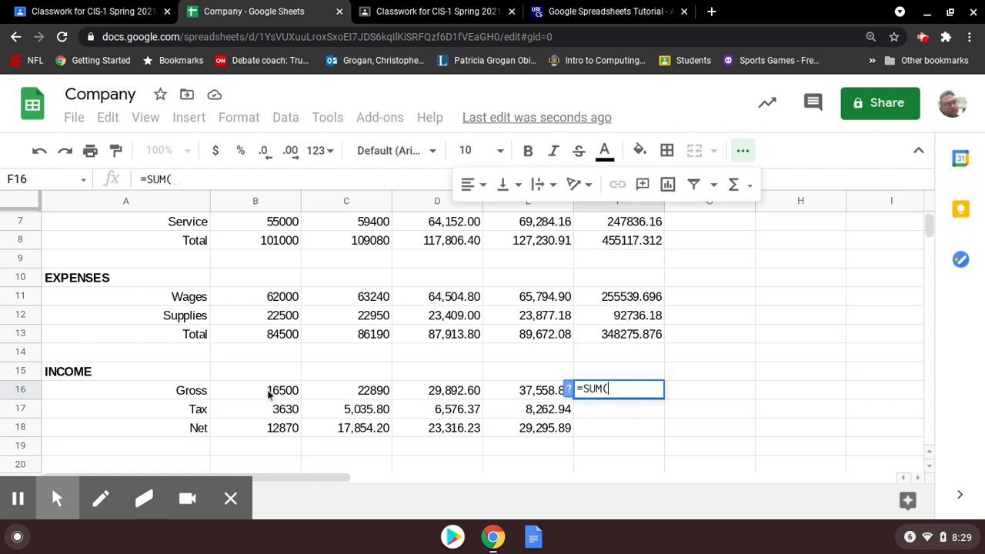
left_click_drag(270, 395, 545, 398)
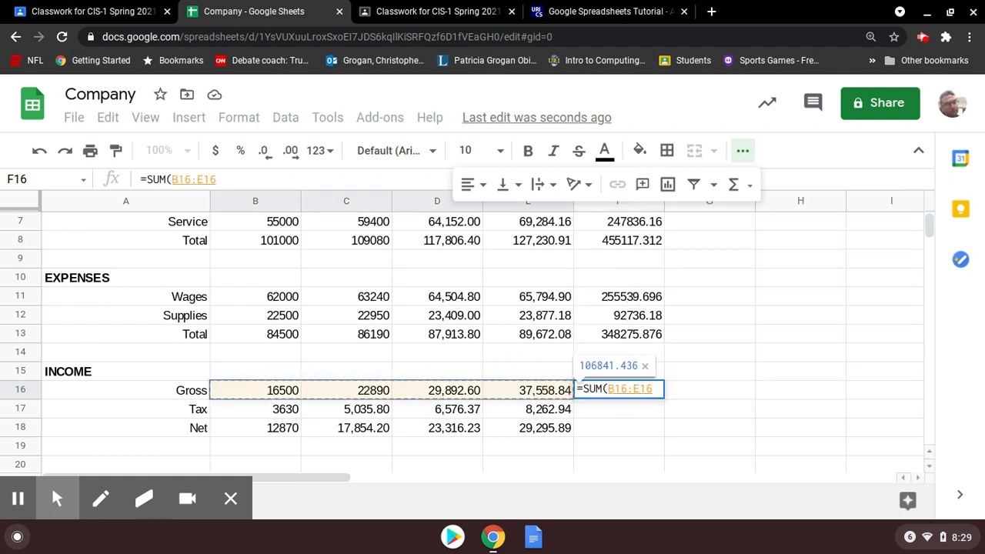
type(")")
key("Return")
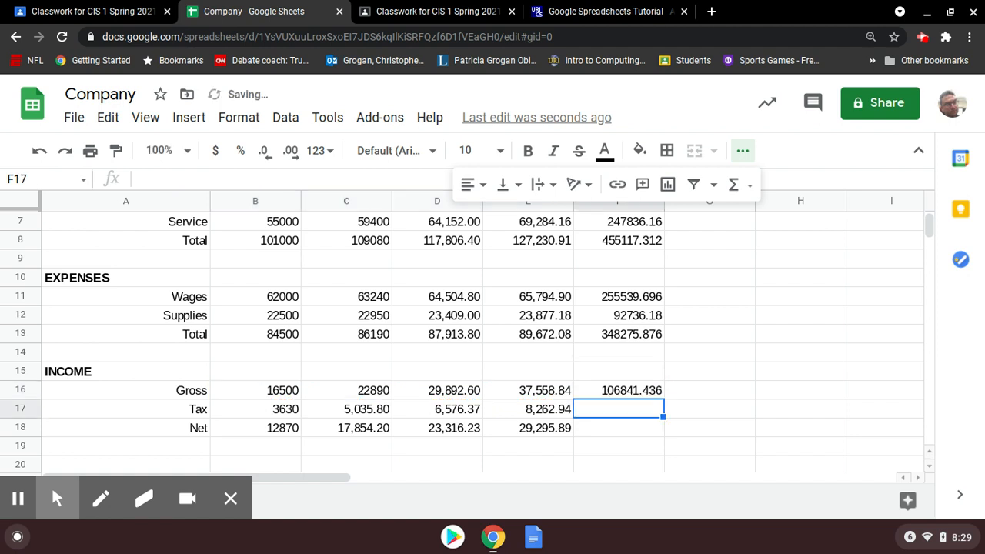
left_click(645, 393)
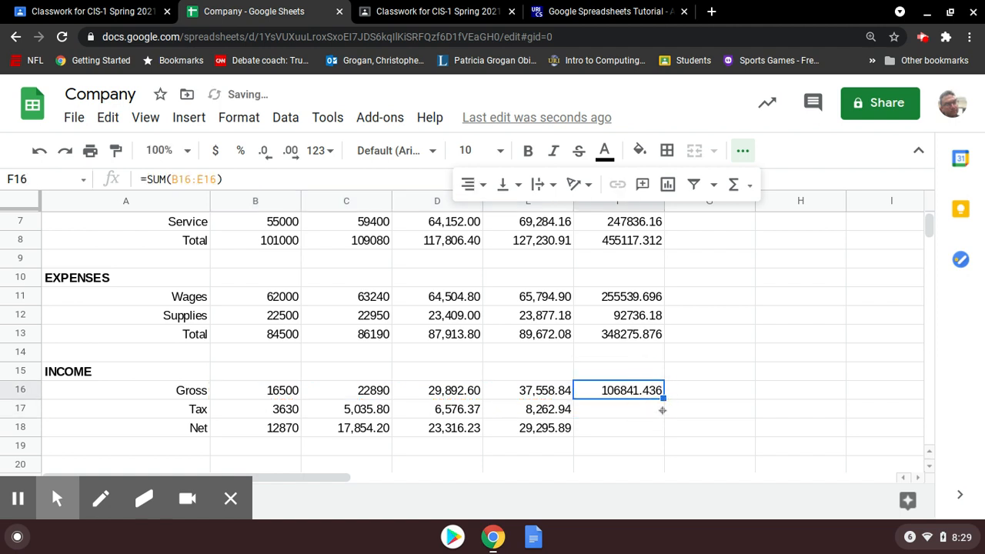
left_click_drag(662, 411, 651, 433)
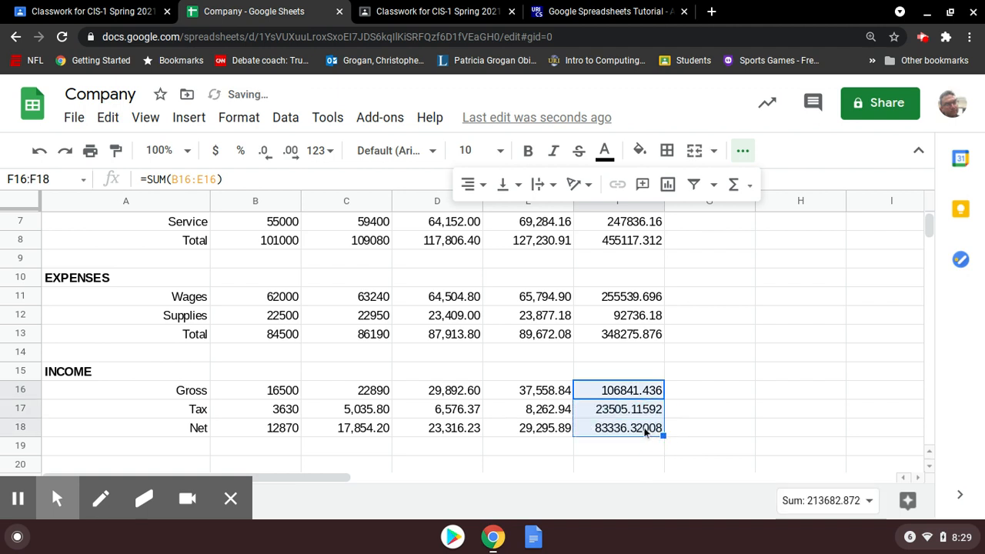
Apply the Number format with thousands separators and two decimals to the Year figures in F6:F18, and review the column
left_click(637, 428)
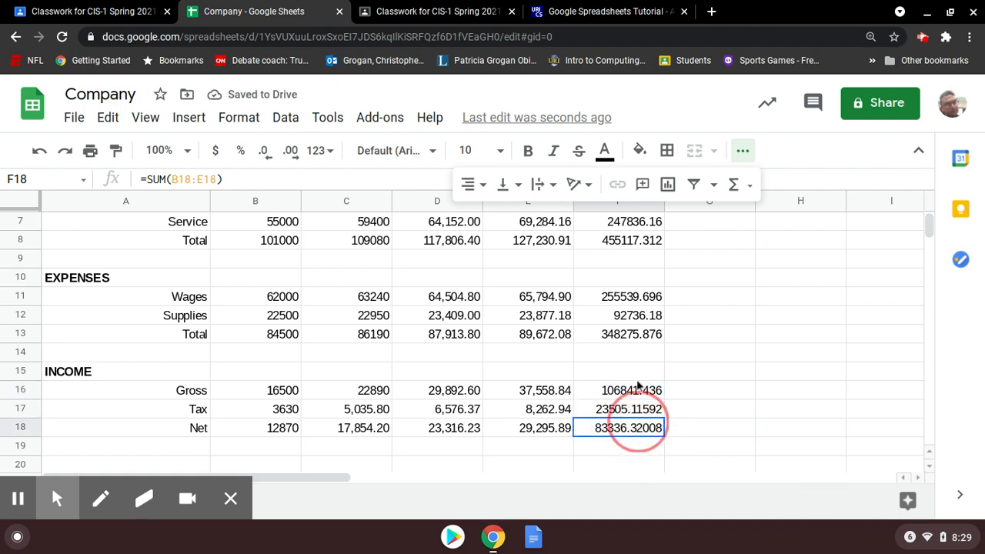
left_click_drag(637, 384, 618, 327)
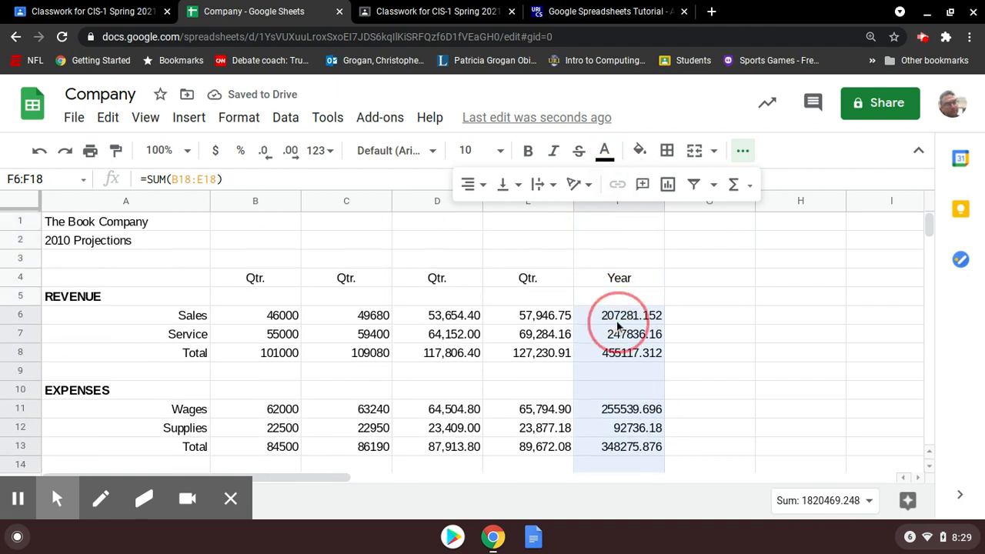
left_click(244, 117)
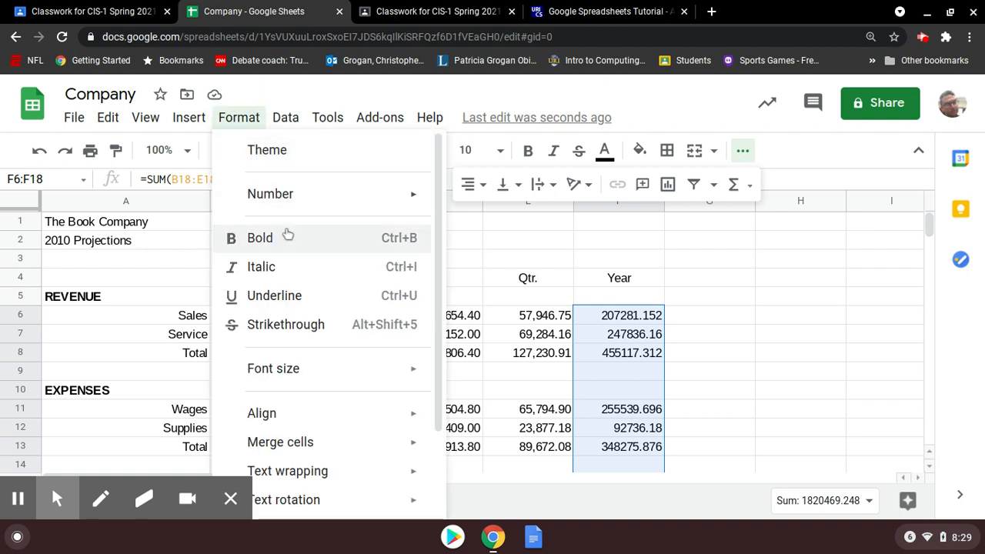
mouse_move(292, 211)
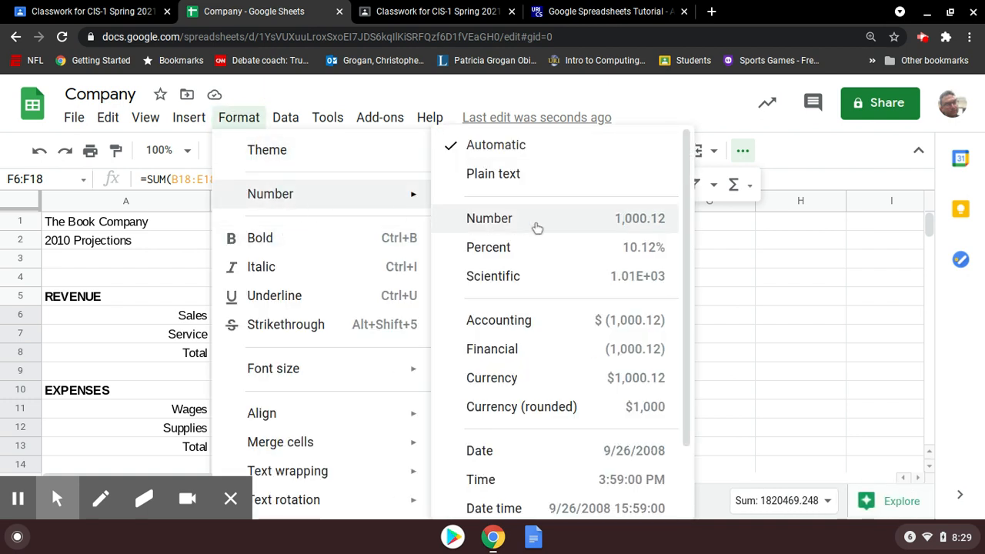
left_click(538, 227)
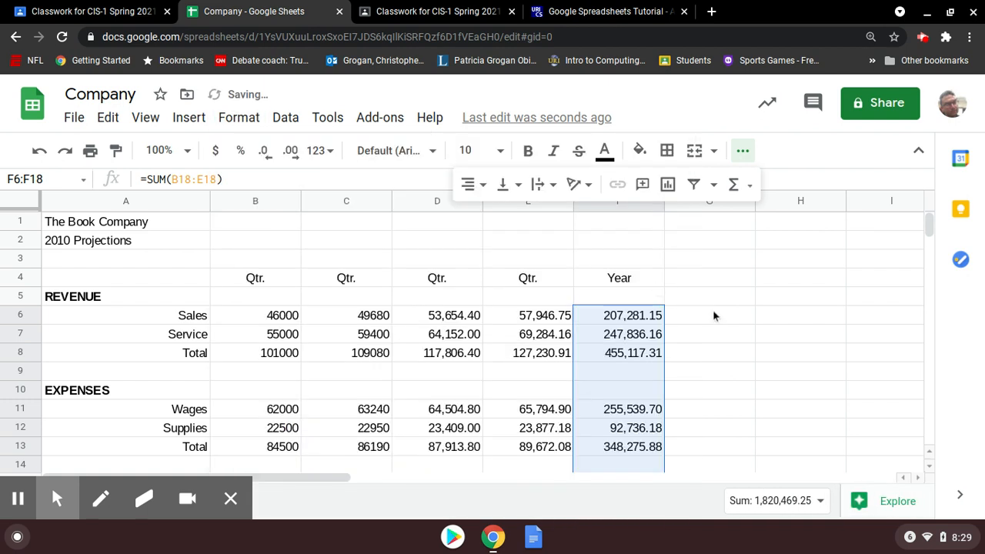
left_click(713, 316)
scroll(695, 329, "down", 3)
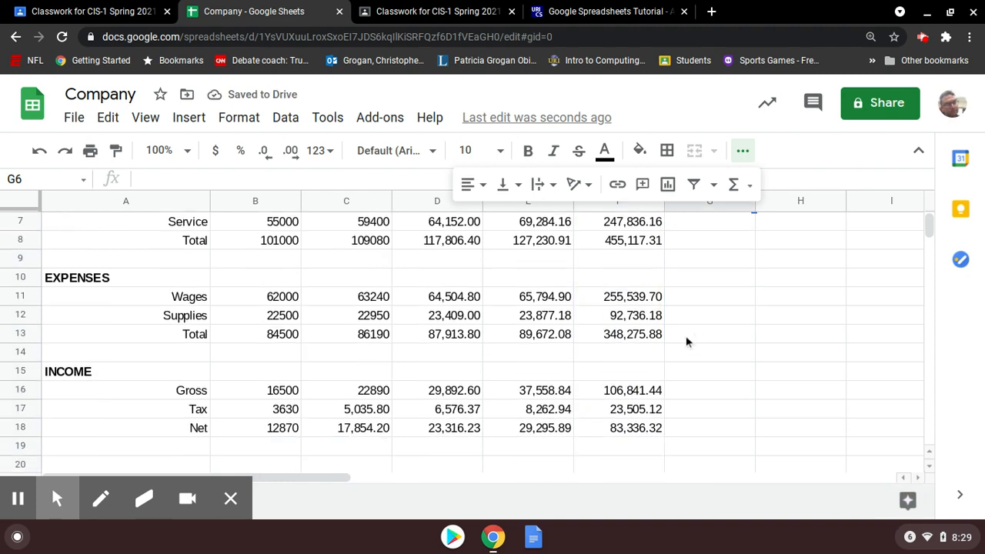
scroll(687, 342, "down", 2)
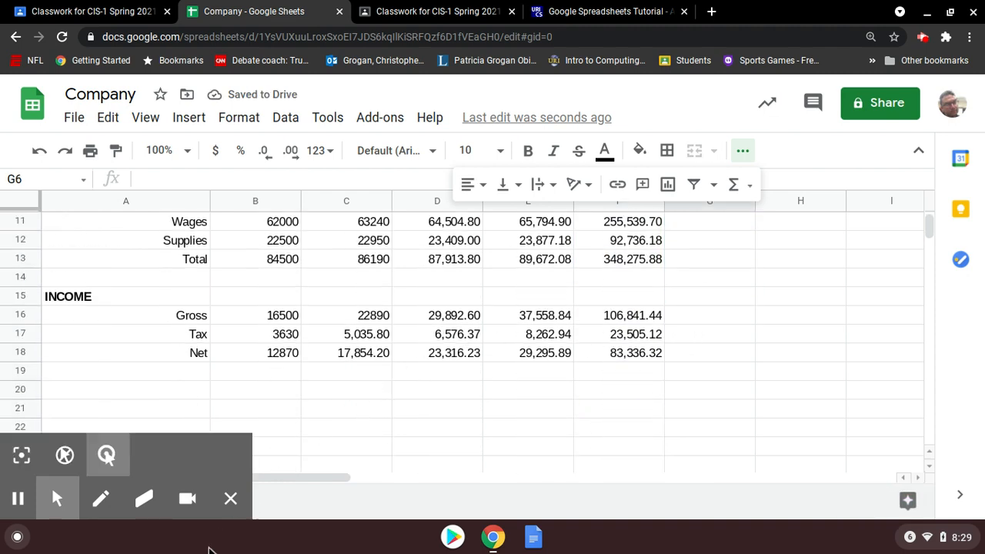
Read the What If? Analysis section of the spreadsheet tutorial, including the exercise for cell B8
left_click(554, 10)
scroll(583, 306, "down", 9)
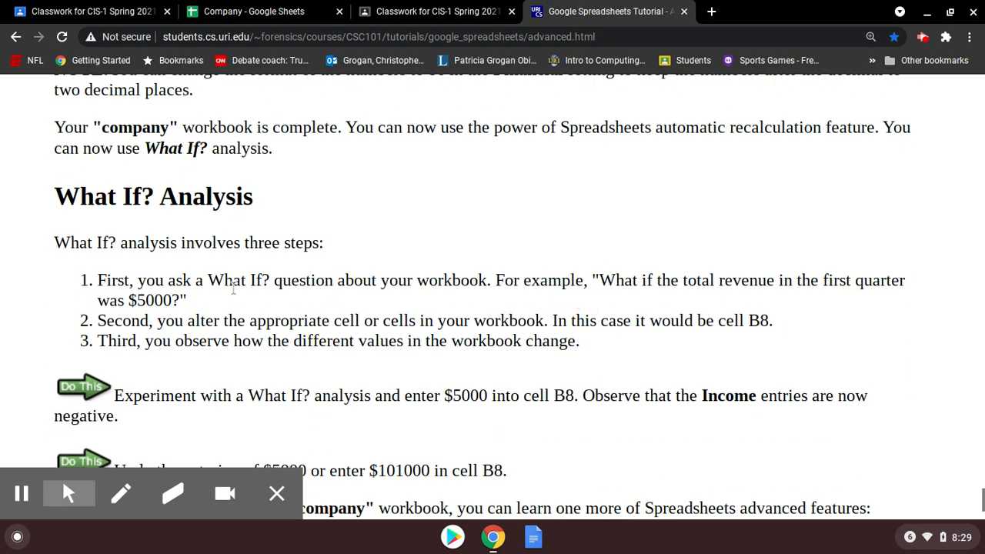
left_click_drag(75, 189, 528, 389)
scroll(528, 388, "down", 3)
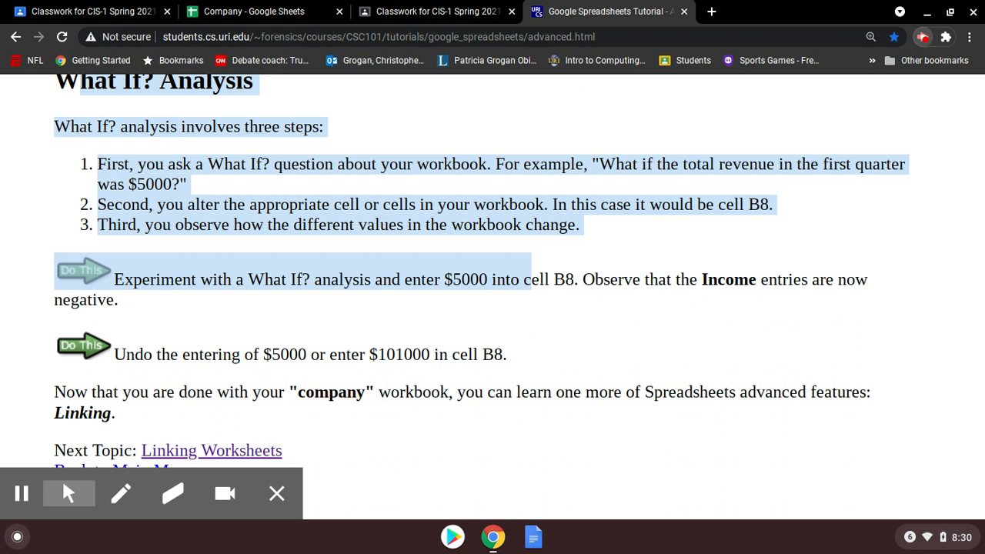
left_click(923, 36)
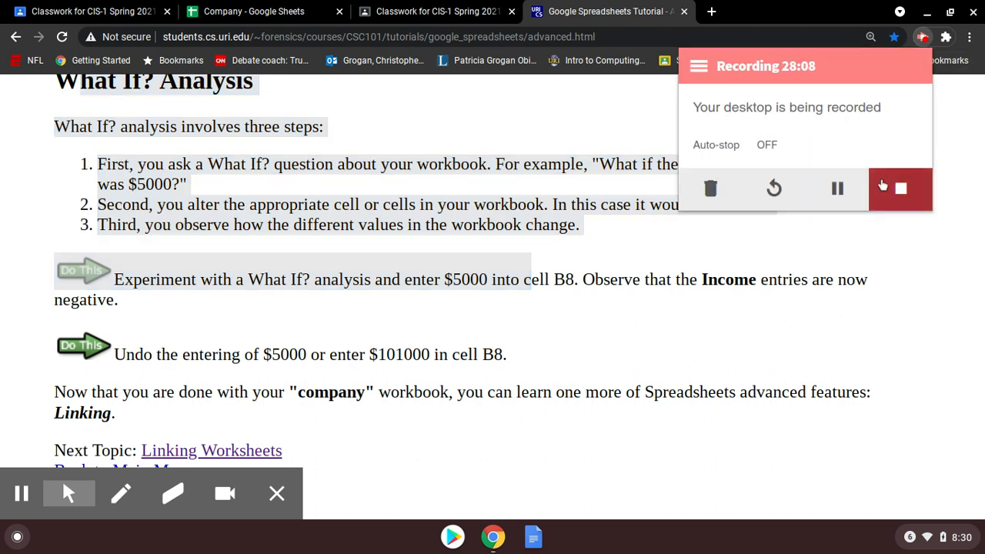